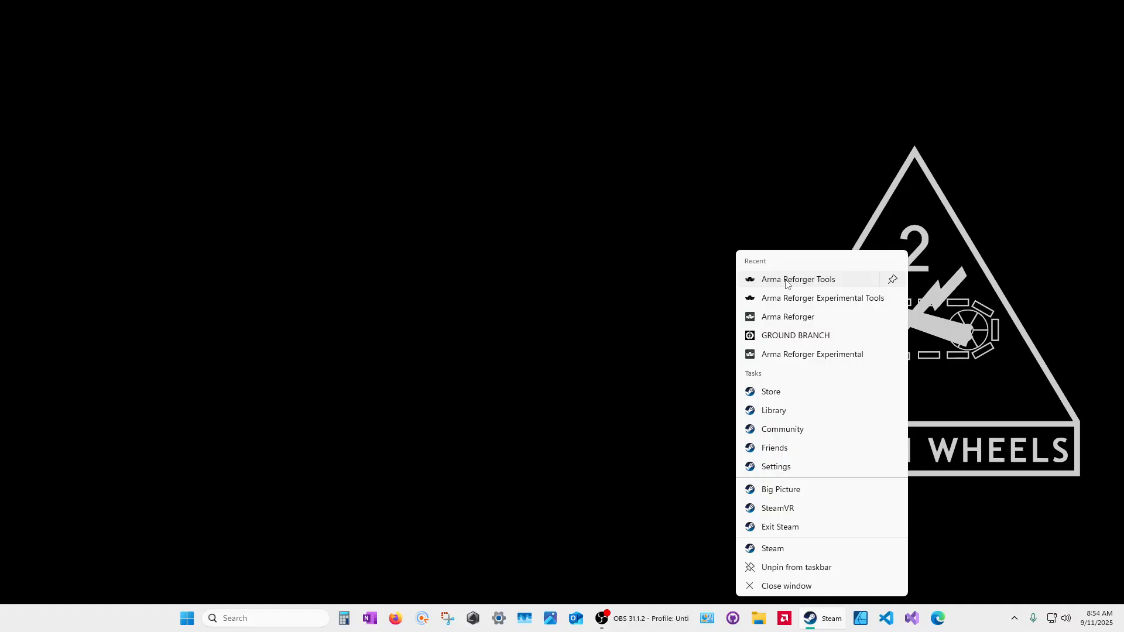
# Launch Arma Reforger Tools and open the ScenarioCreationTutorial project
pyautogui.click(787, 281)
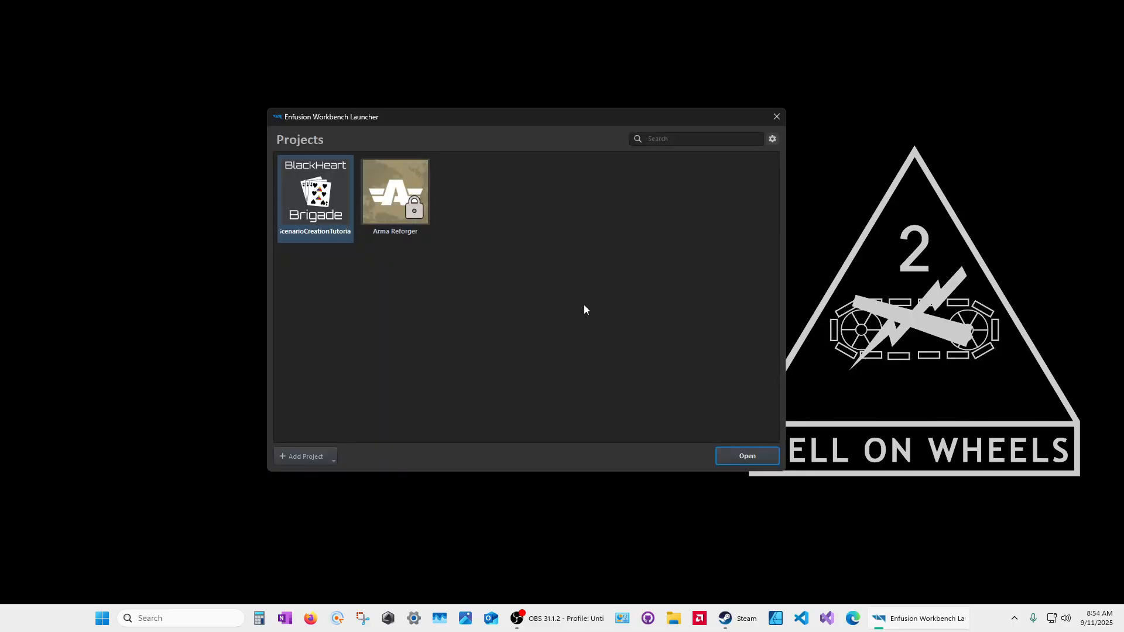
pyautogui.moveTo(436, 121); pyautogui.dragTo(512, 118)
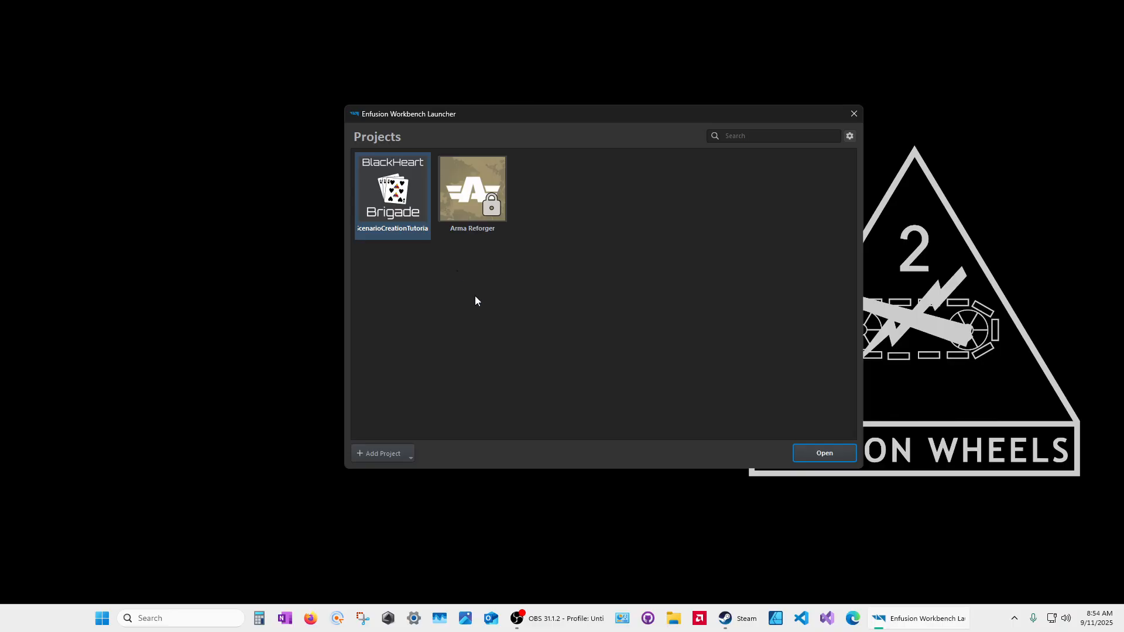
pyautogui.click(820, 455)
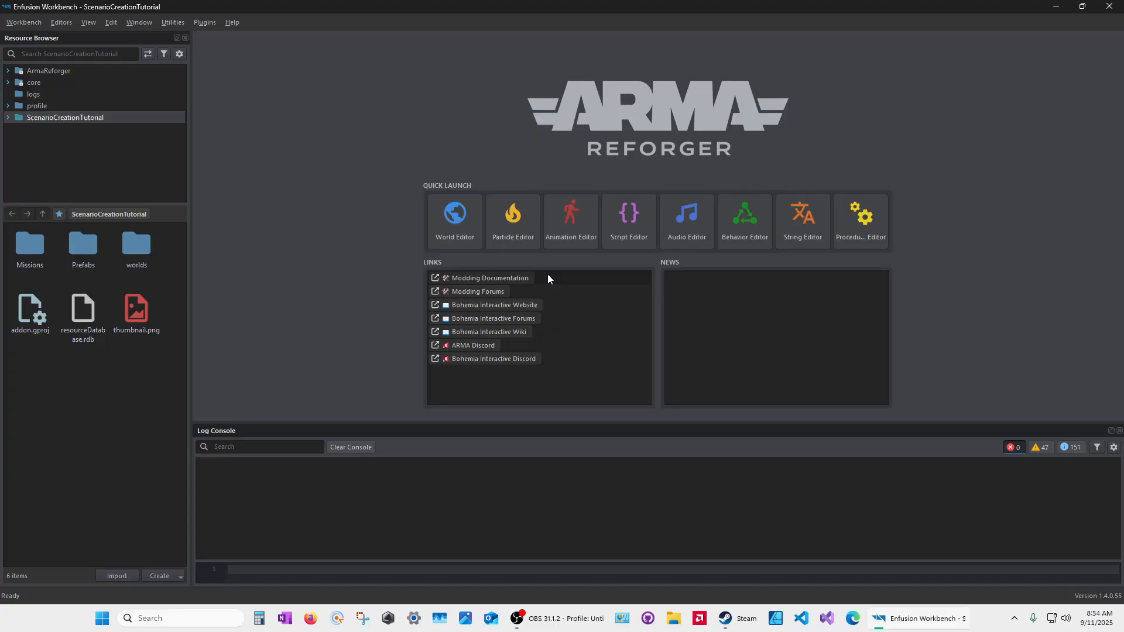
# Start the World Editor, widen its Hierarchy area, and load the ScenarioCreation_Arland world
pyautogui.click(459, 221)
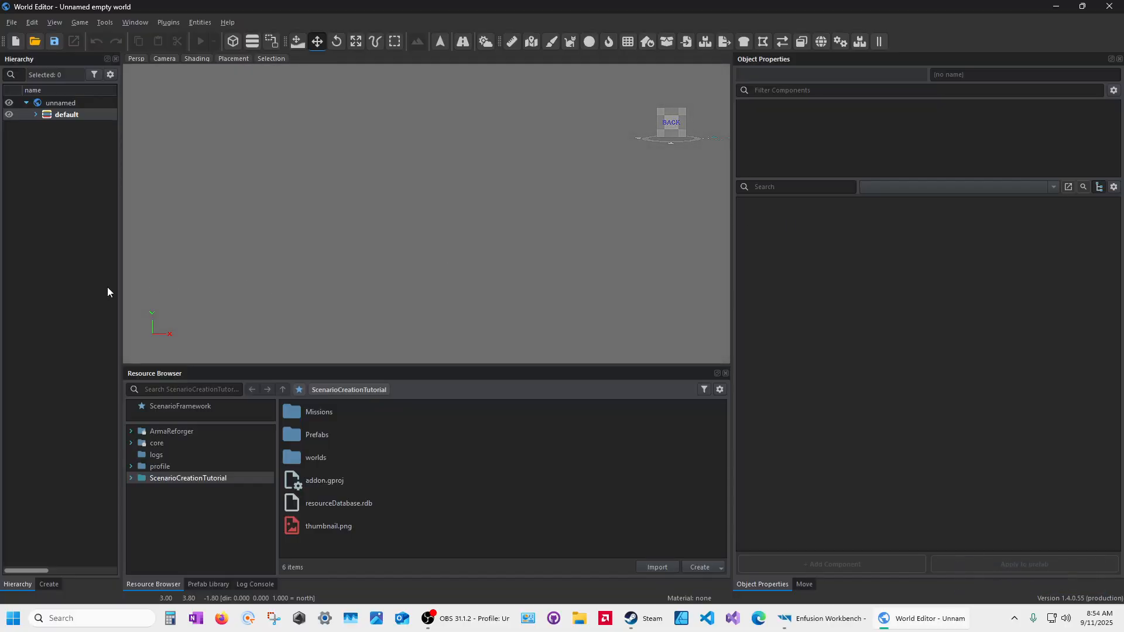
pyautogui.moveTo(121, 289); pyautogui.dragTo(227, 275)
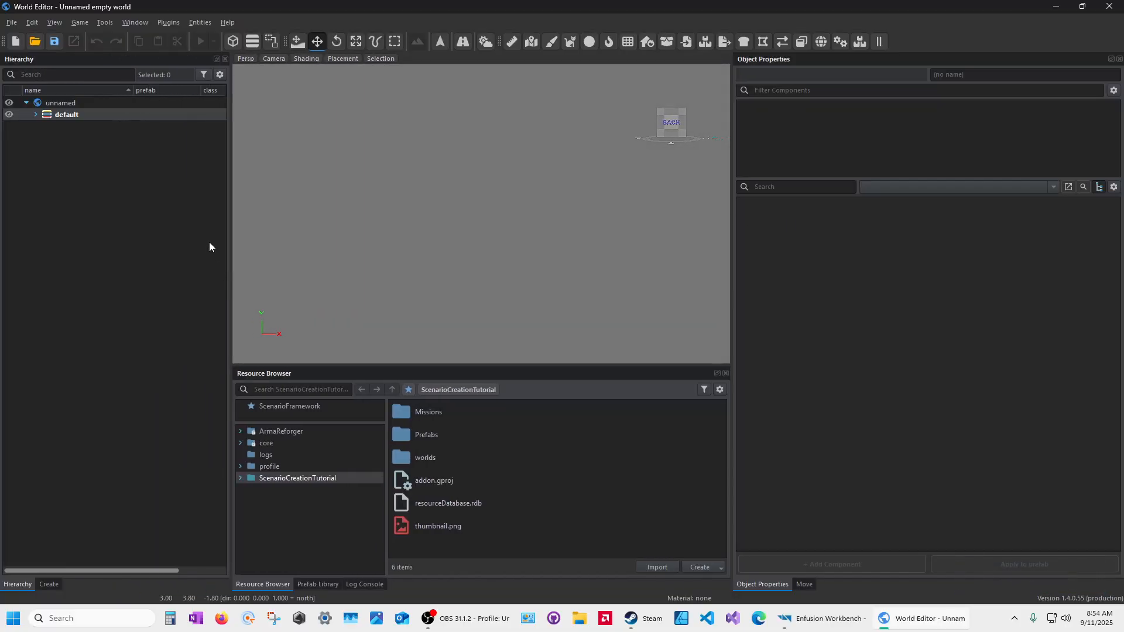
pyautogui.click(34, 41)
pyautogui.doubleClick(501, 191)
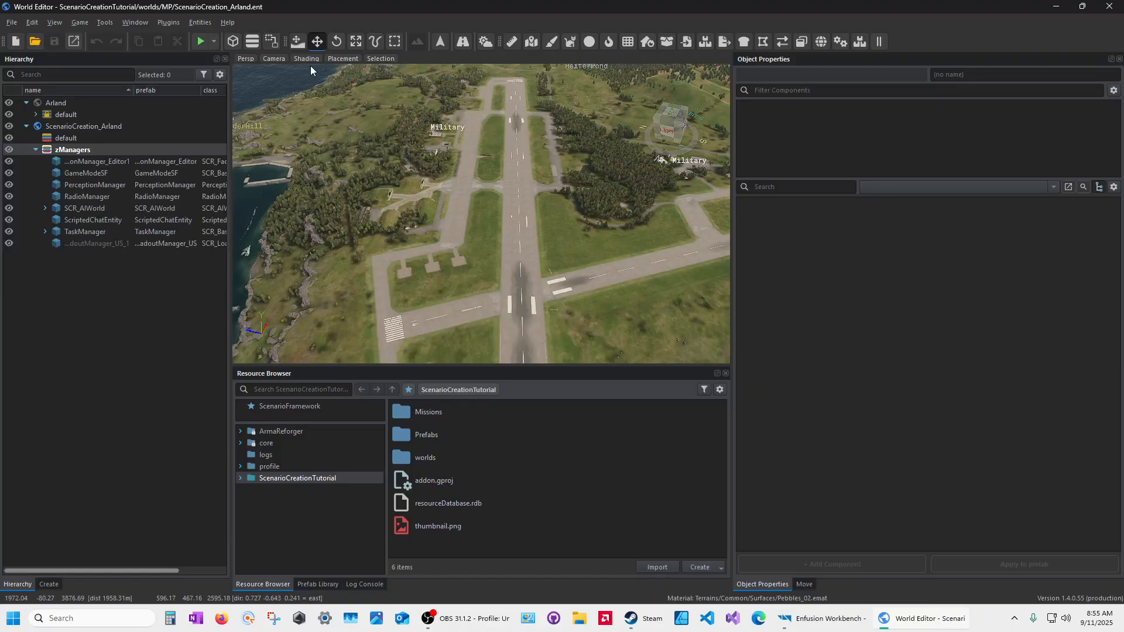
# Sort the Hierarchy by name and widen it and its name and prefab columns so the manager entity names fit
pyautogui.click(136, 94)
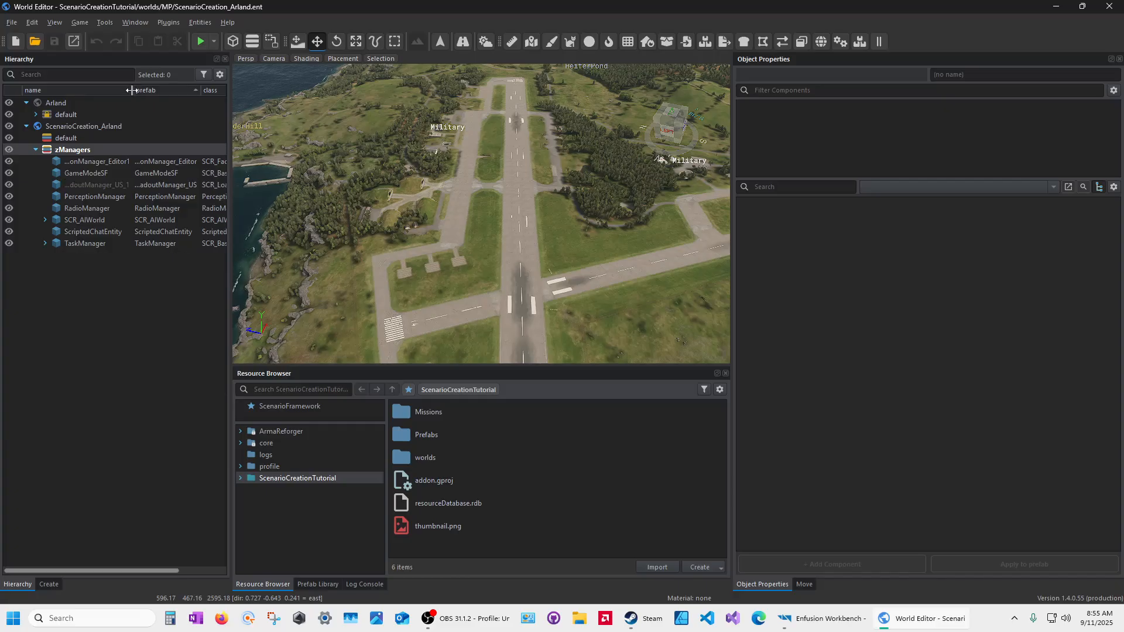
pyautogui.click(128, 89)
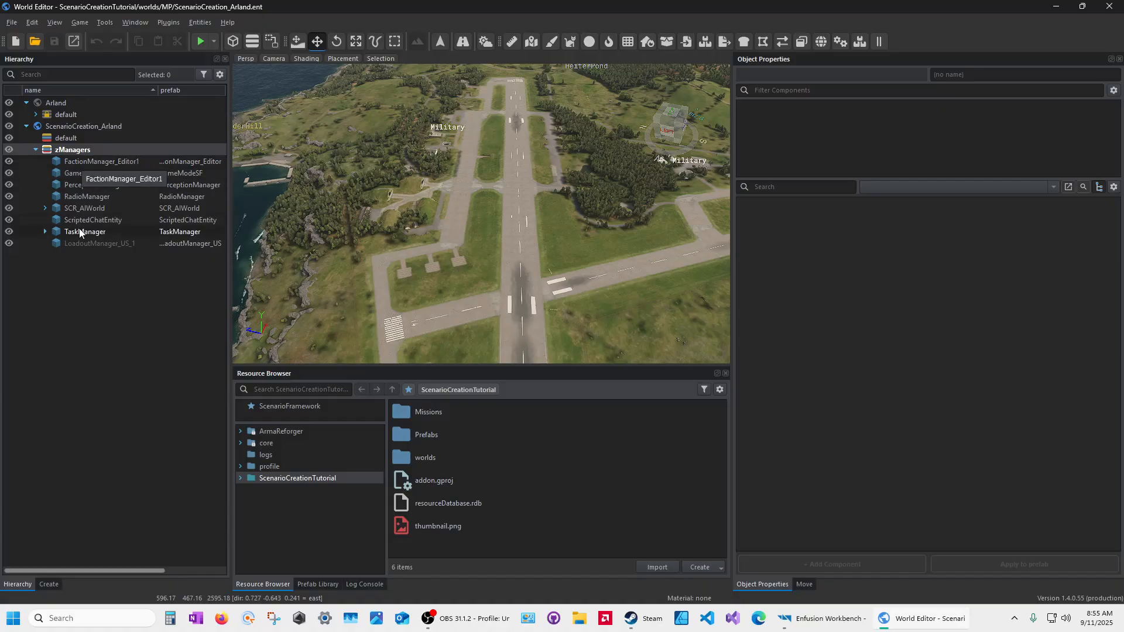
pyautogui.click(79, 245)
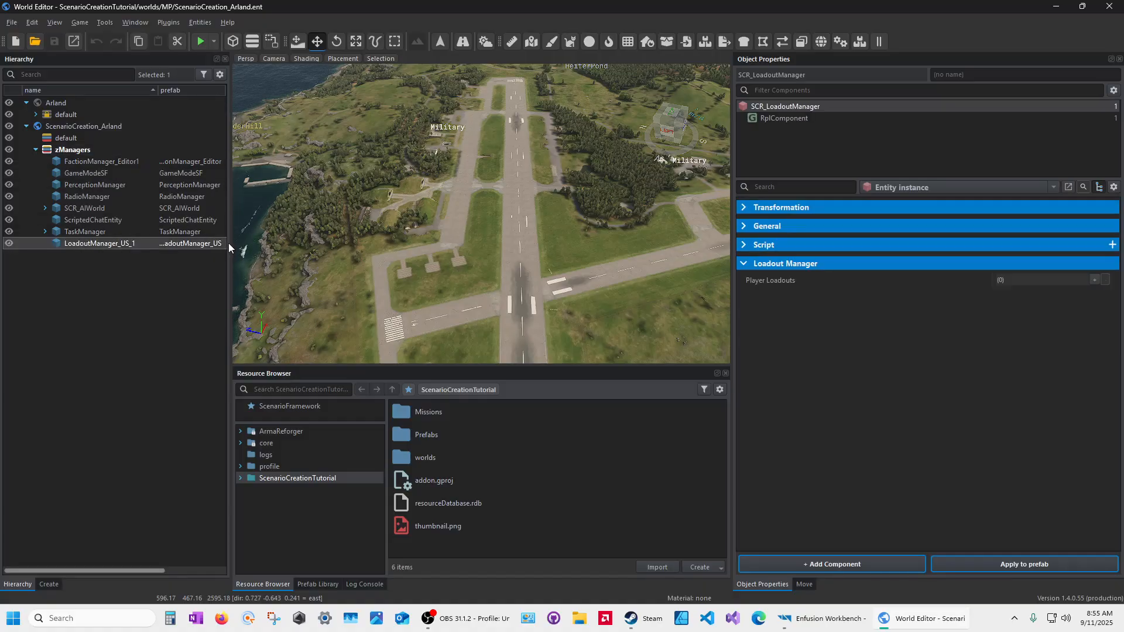
pyautogui.moveTo(229, 243); pyautogui.dragTo(353, 244)
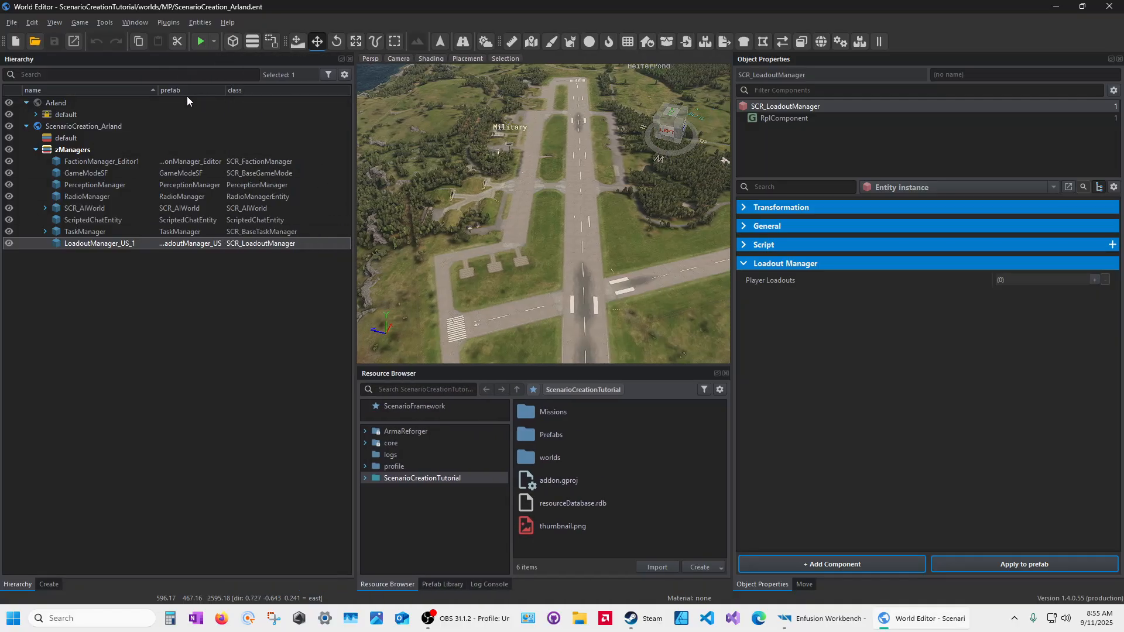
pyautogui.moveTo(159, 90); pyautogui.dragTo(306, 90)
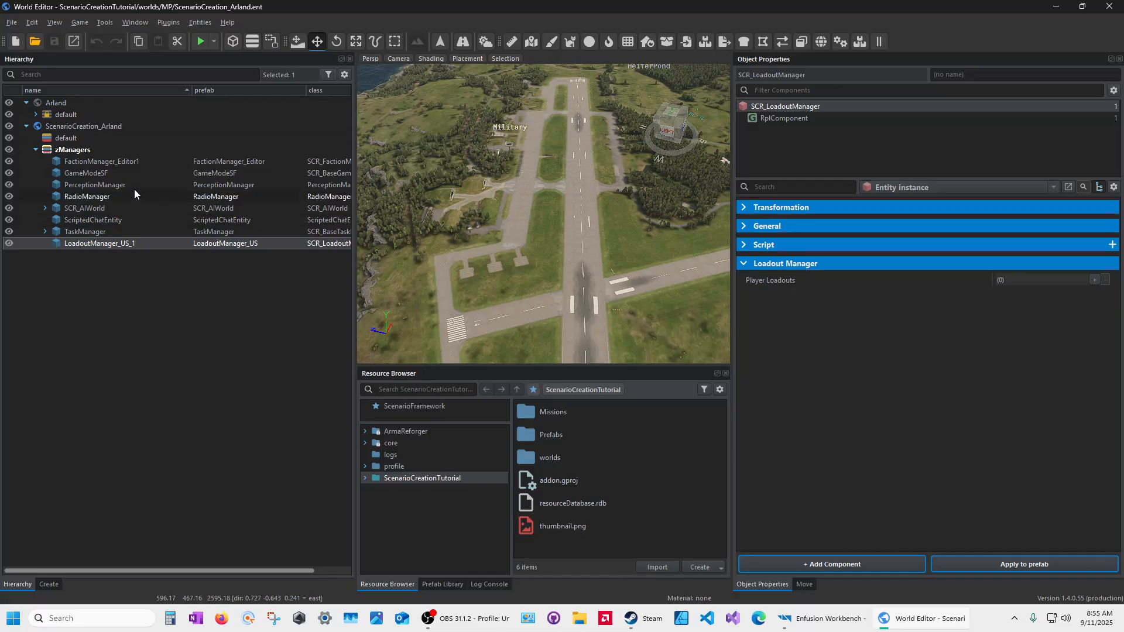
pyautogui.click(168, 22)
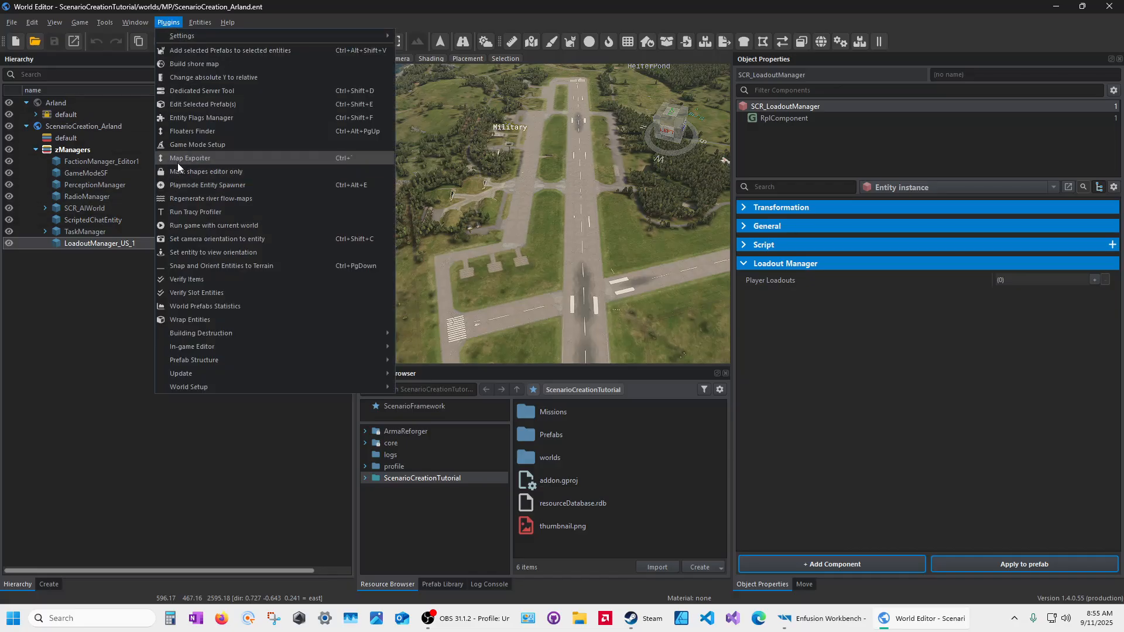
pyautogui.click(82, 298)
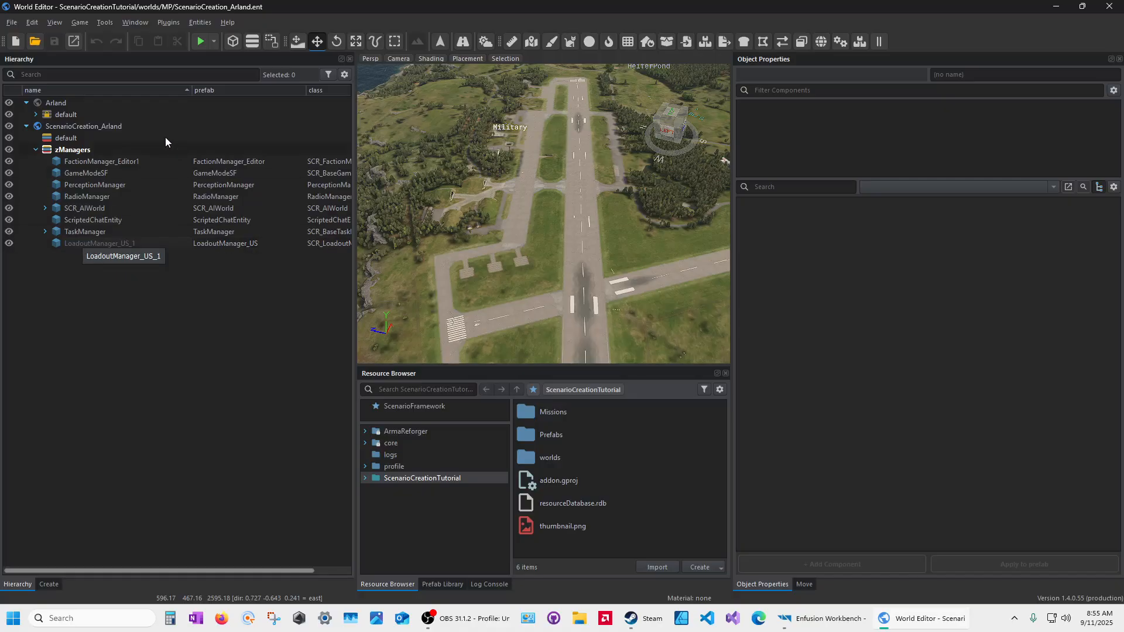
# Add an SCR_FactionPlayerLoadout entry to the Player Loadouts of LoadoutManager_US_1 and expand its properties
pyautogui.click(81, 244)
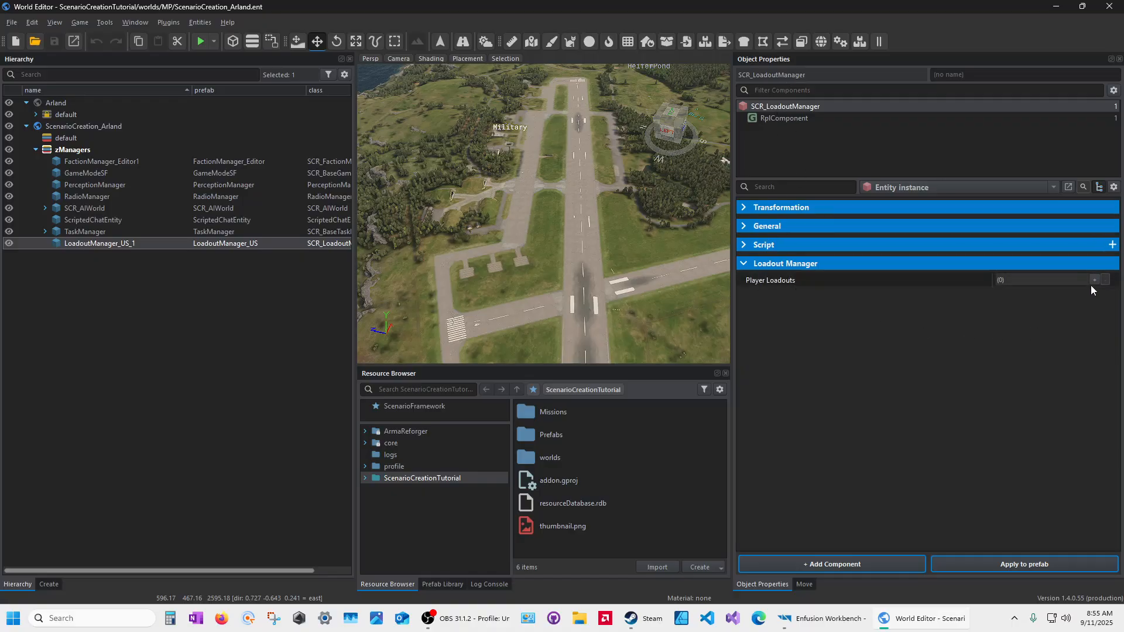
pyautogui.moveTo(993, 284); pyautogui.dragTo(920, 282)
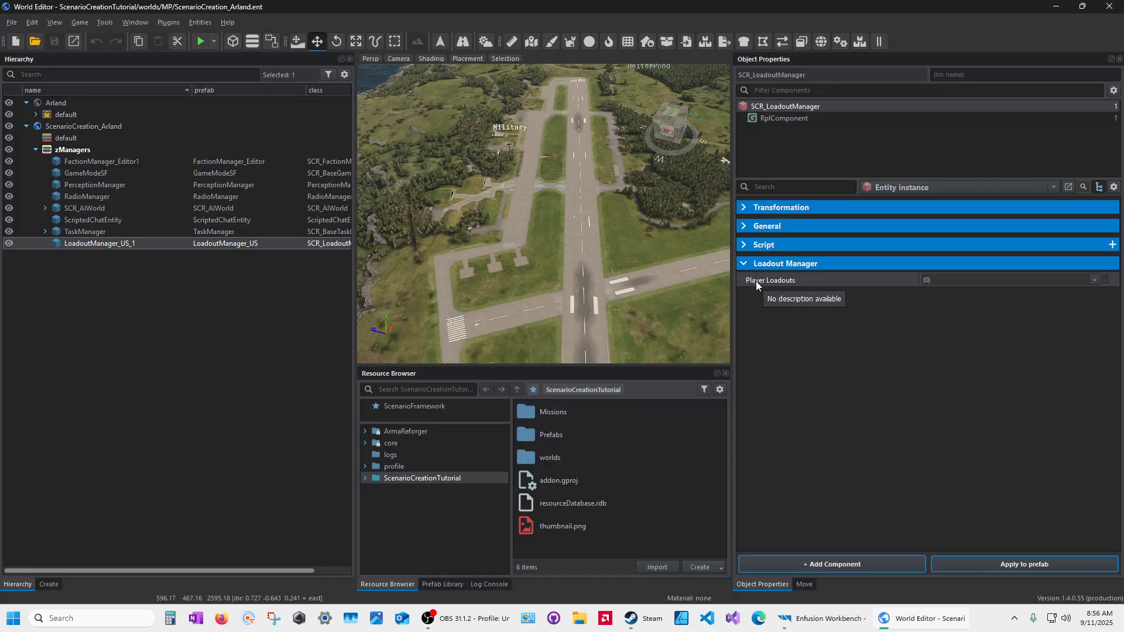
pyautogui.click(1095, 281)
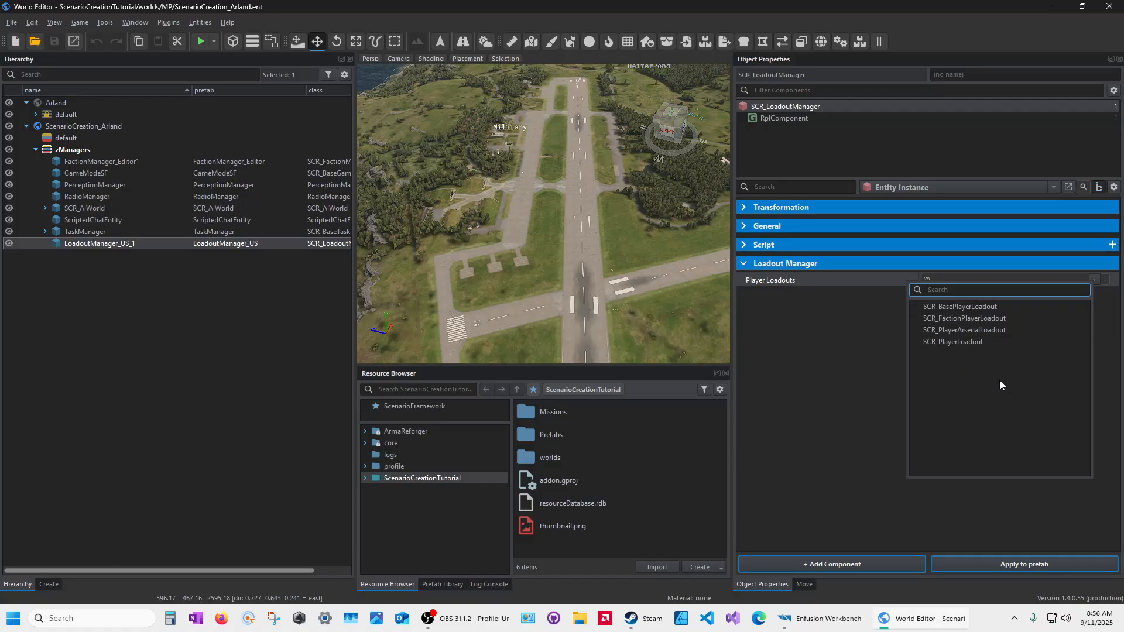
pyautogui.click(935, 318)
pyautogui.click(747, 291)
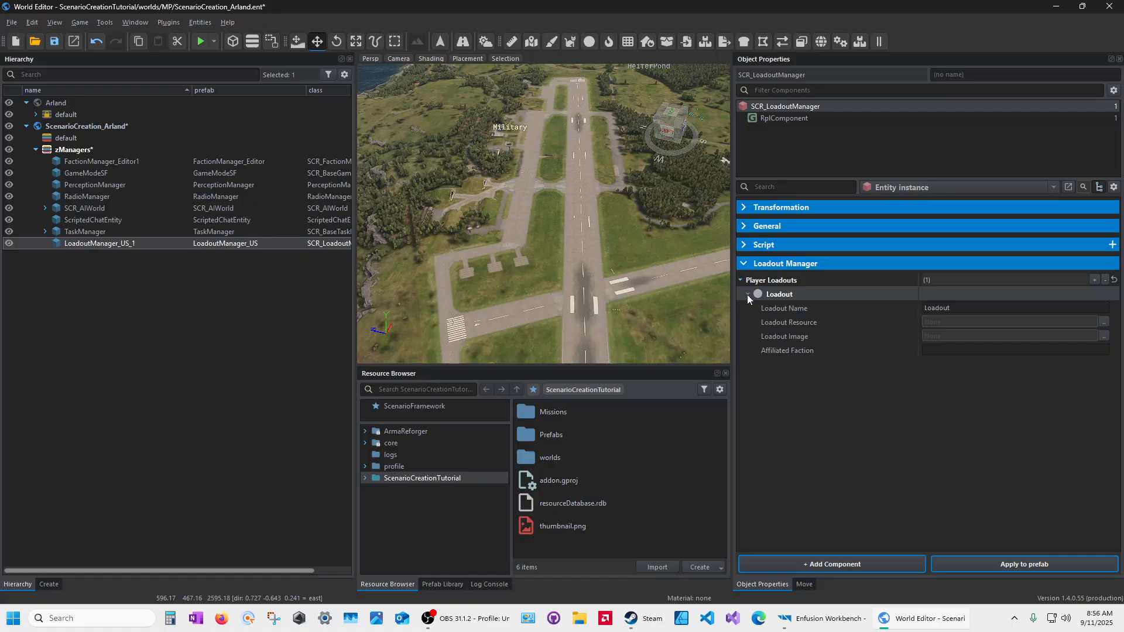
# Set the new player loadout's Loadout Name to "US Army Soldier"
pyautogui.click(868, 309)
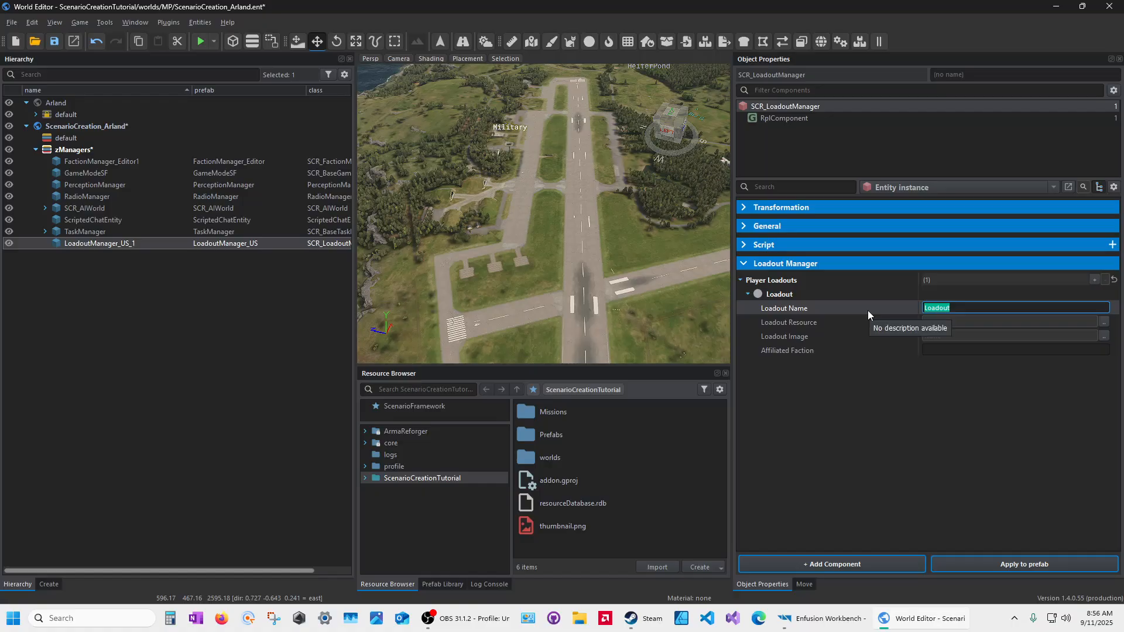
pyautogui.write('US Army Soldier')
pyautogui.press('Return')
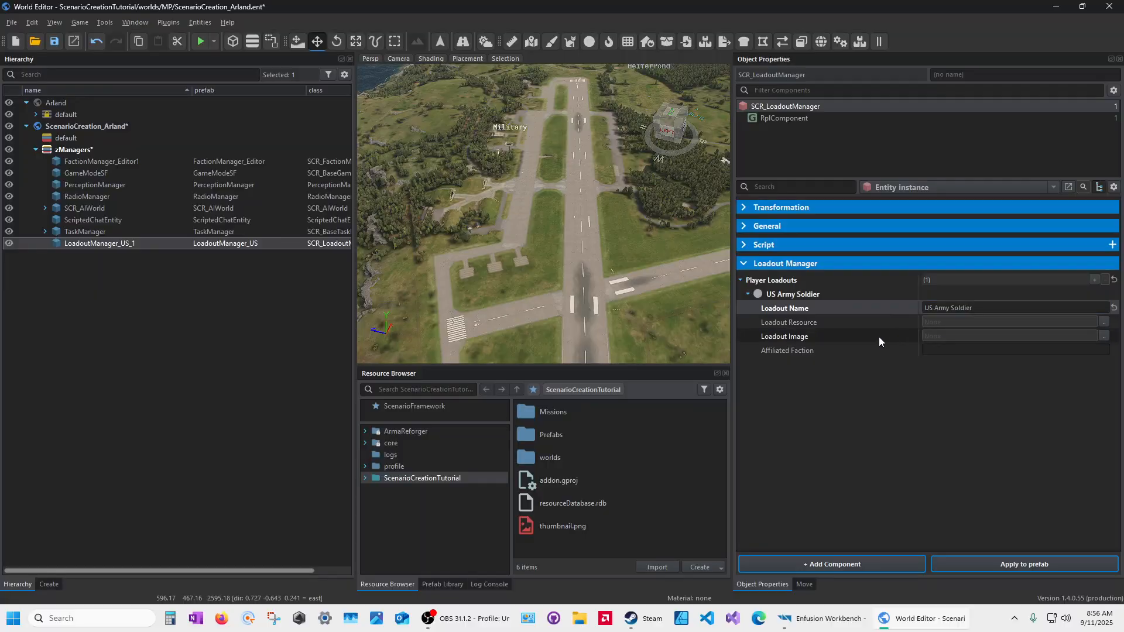
# Find "char rifle" among the prefabs and assign Character_US_Rifleman.et as the US Army Soldier's Loadout Resource
pyautogui.click(1104, 322)
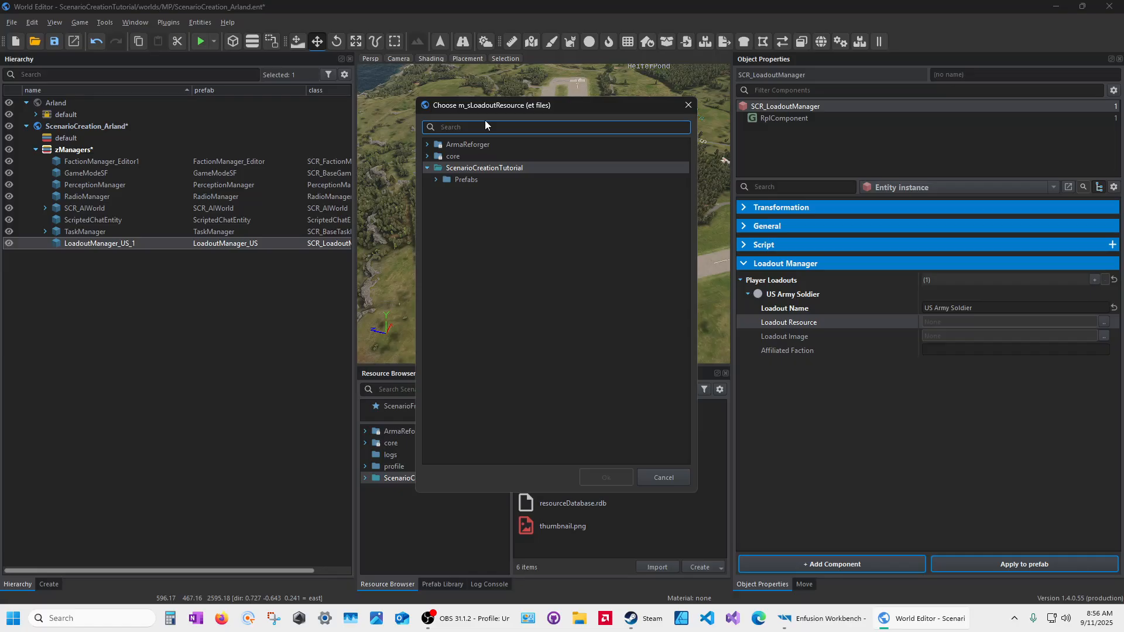
pyautogui.write('char rifle')
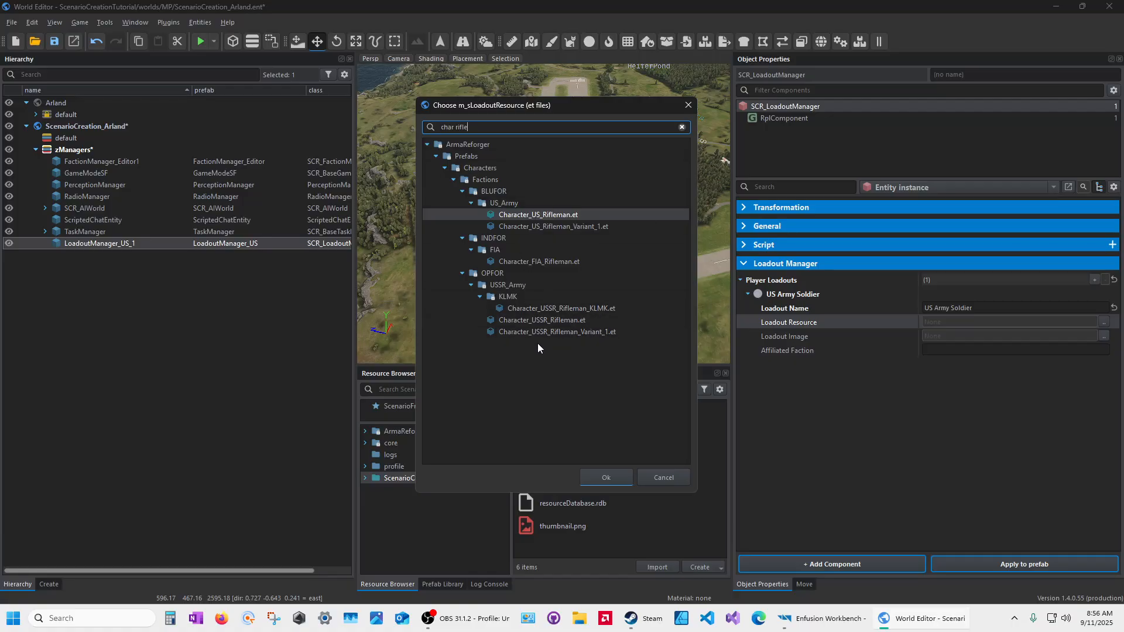
pyautogui.click(543, 217)
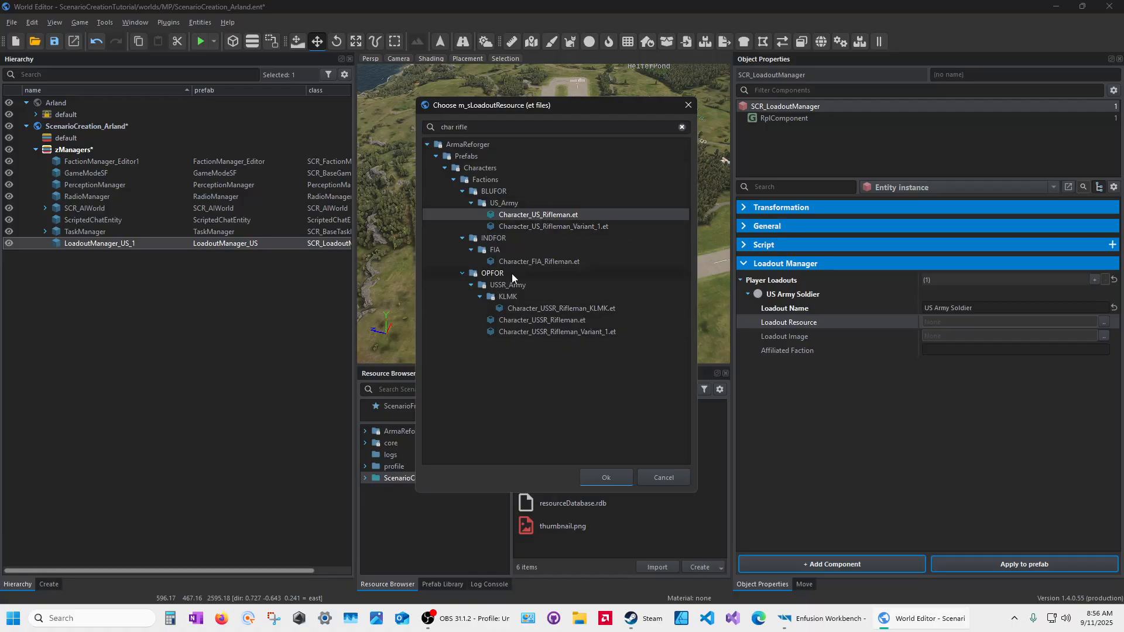
pyautogui.click(606, 478)
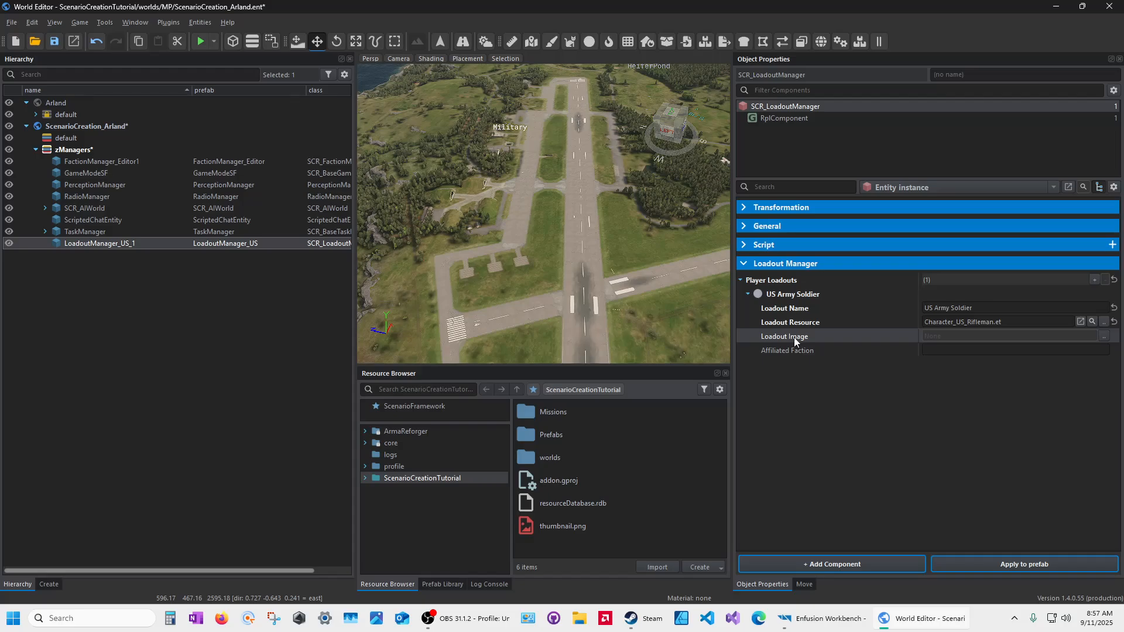
# Filter the .edds files for the US rifleman character and assign Character_US_Rifleman.edds as the Loadout Image
pyautogui.click(1104, 338)
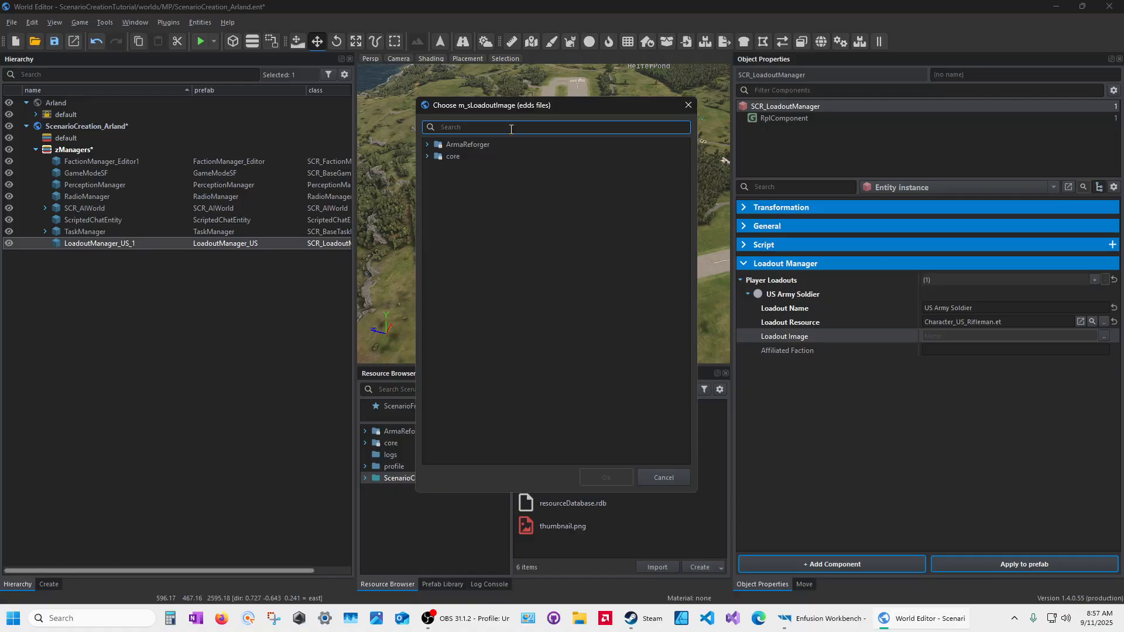
pyautogui.write('.edd')
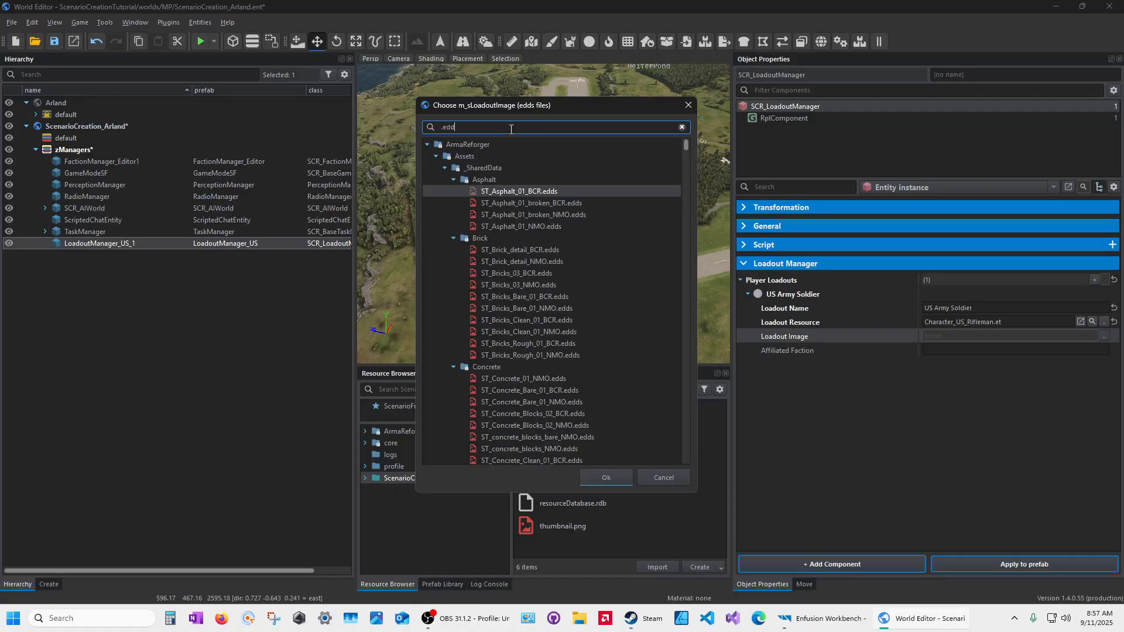
pyautogui.write('s')
pyautogui.moveTo(687, 147); pyautogui.dragTo(539, 115)
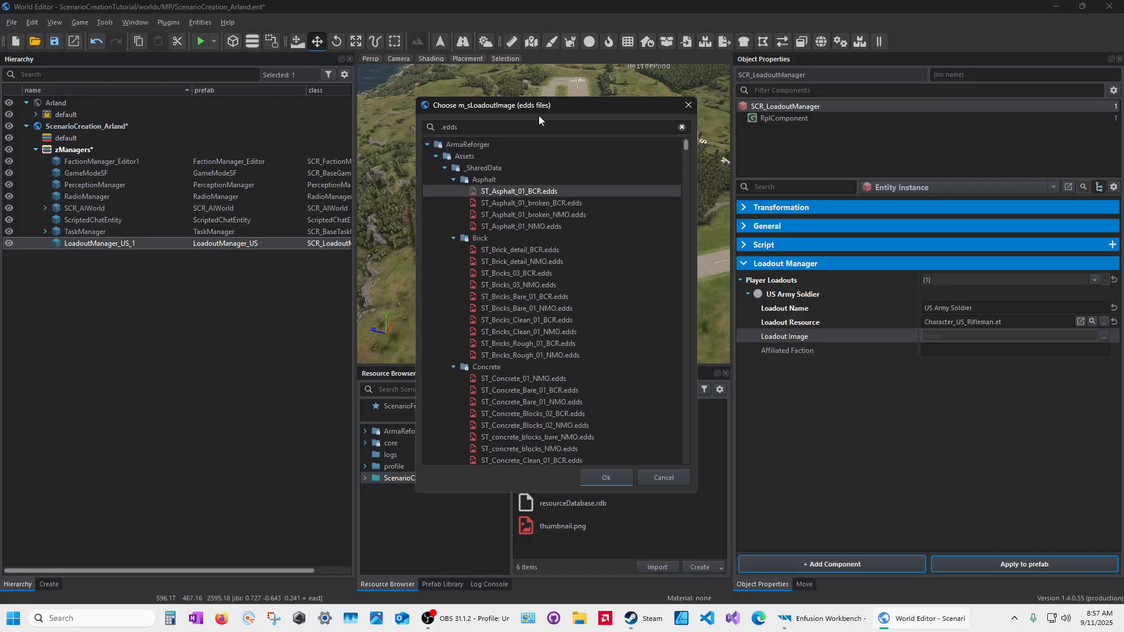
pyautogui.click(439, 127)
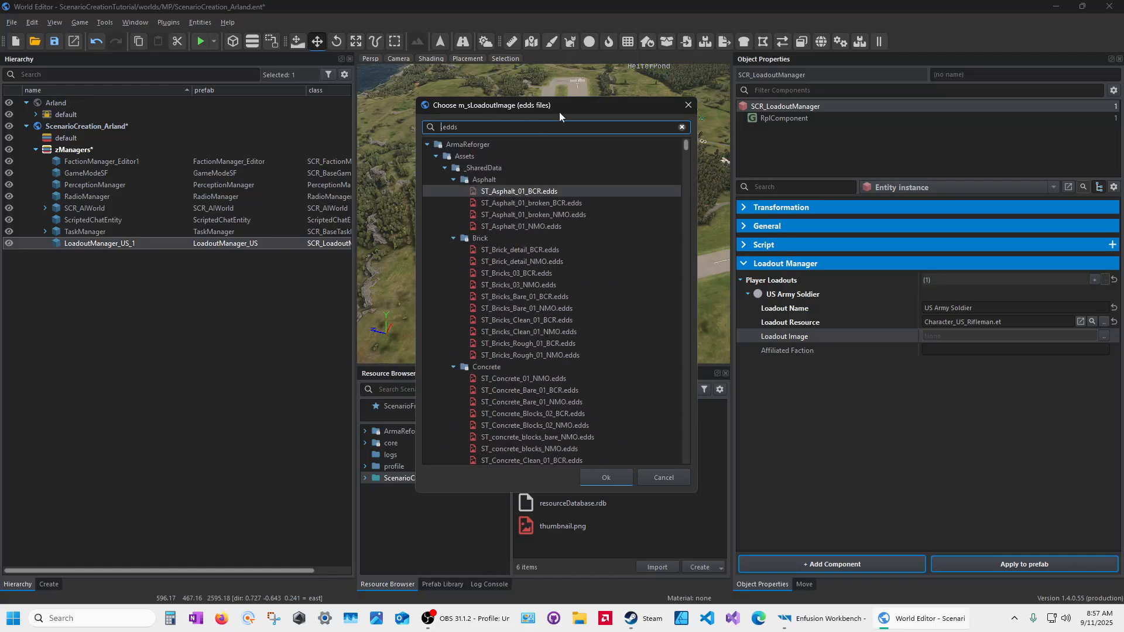
pyautogui.write('char us ')
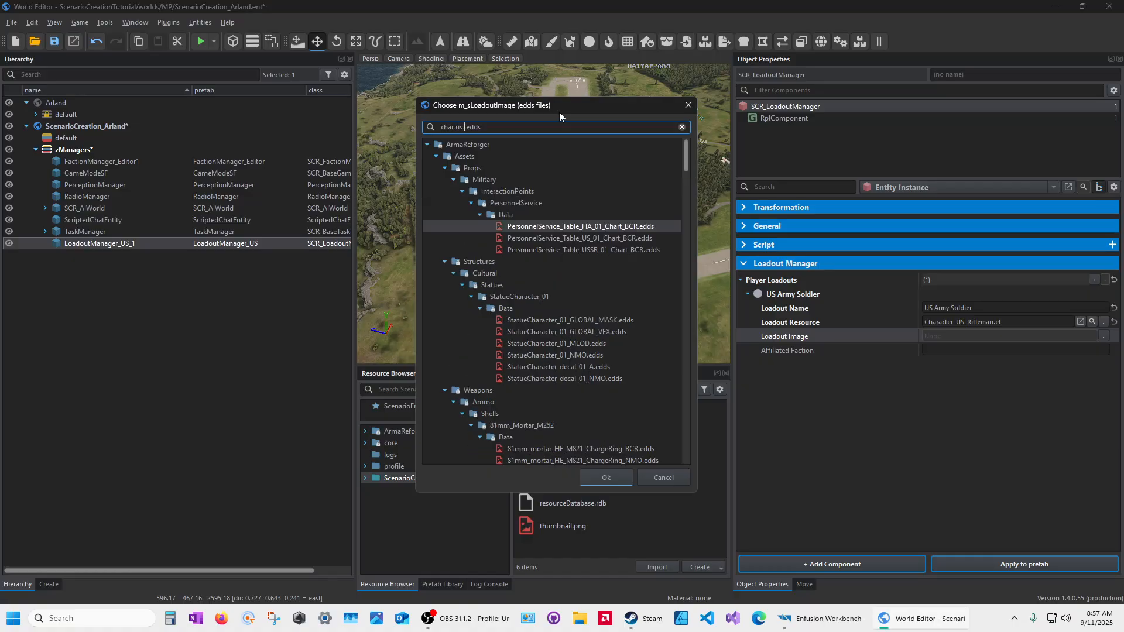
pyautogui.write('rifle')
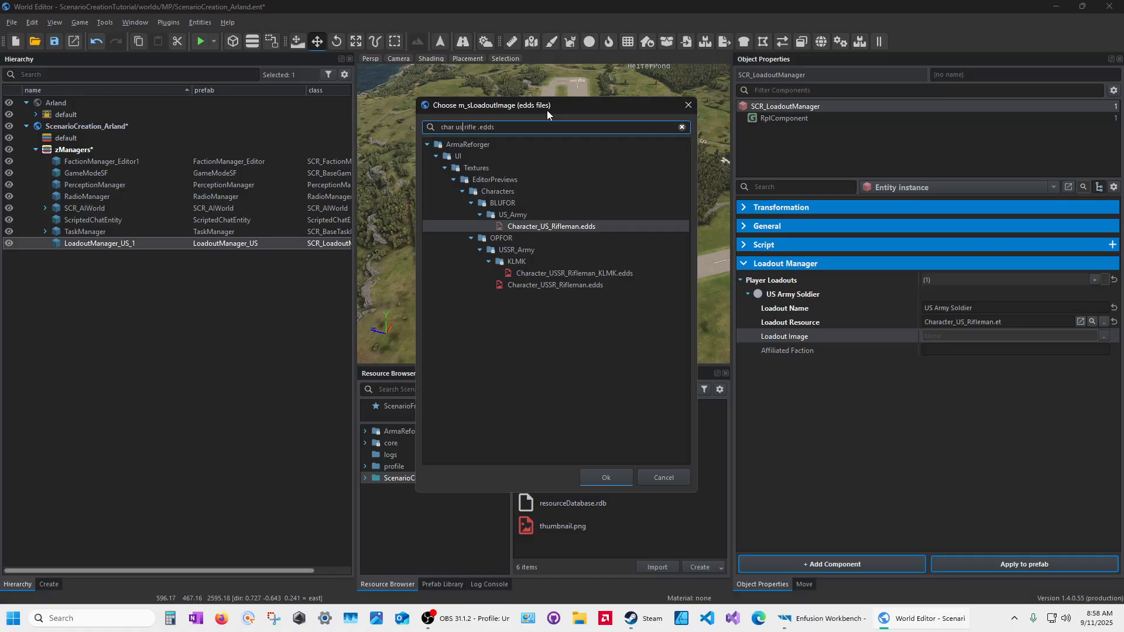
pyautogui.write('_us')
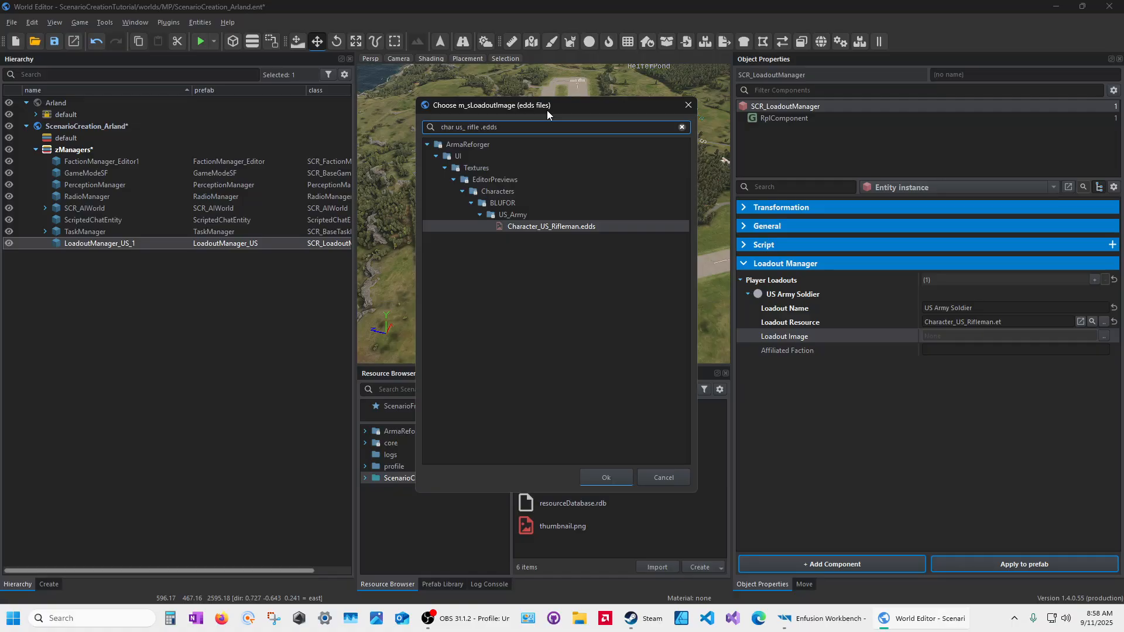
pyautogui.write('_')
pyautogui.press('BackSpace')
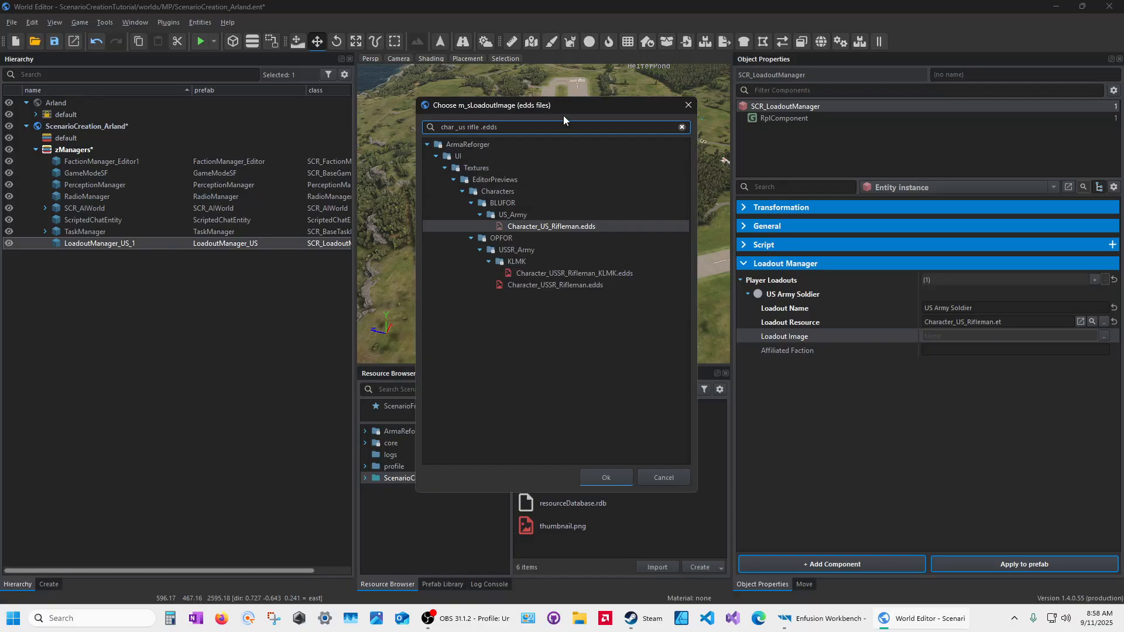
pyautogui.click(530, 227)
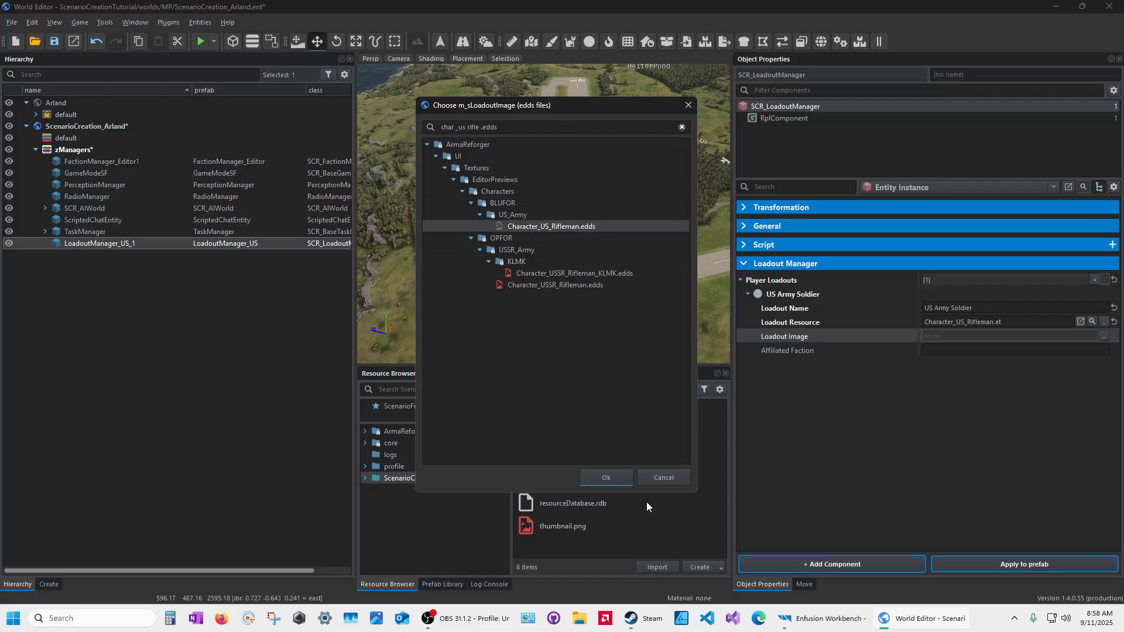
pyautogui.click(607, 478)
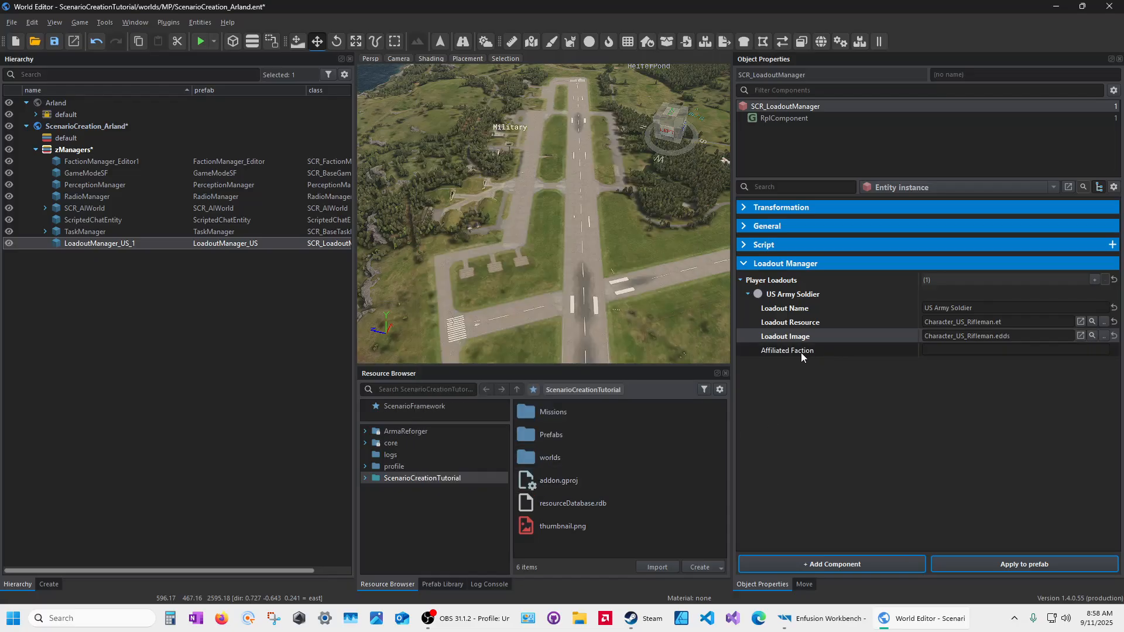
# Look up the Faction Key of the first faction entry in FactionManager_Editor1 for the loadout's Affiliated Faction
pyautogui.click(962, 349)
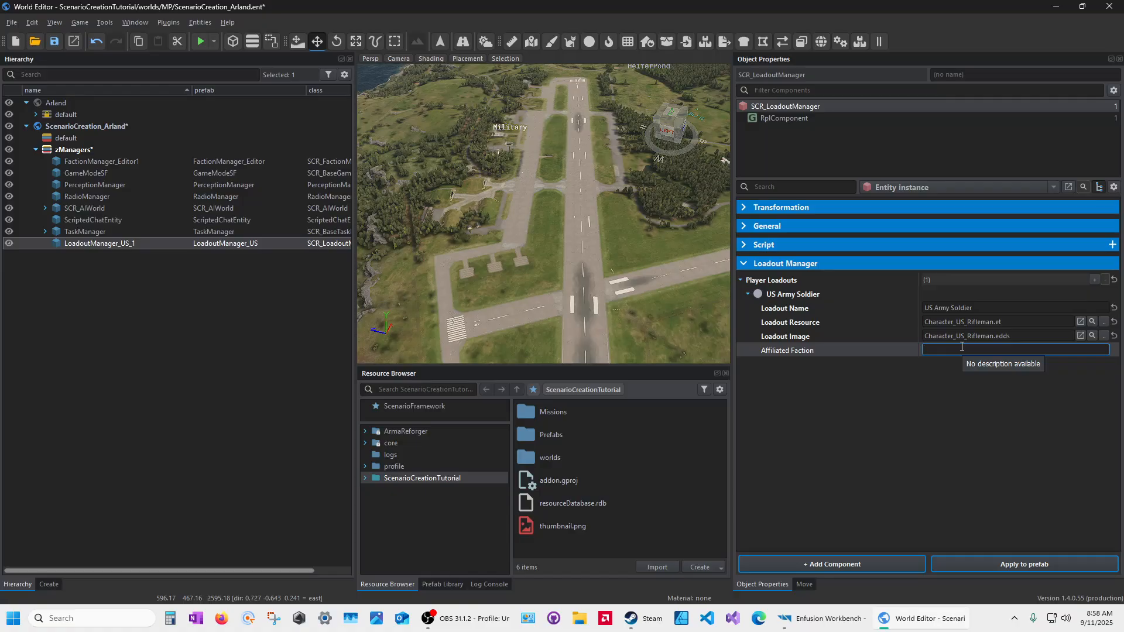
pyautogui.click(785, 352)
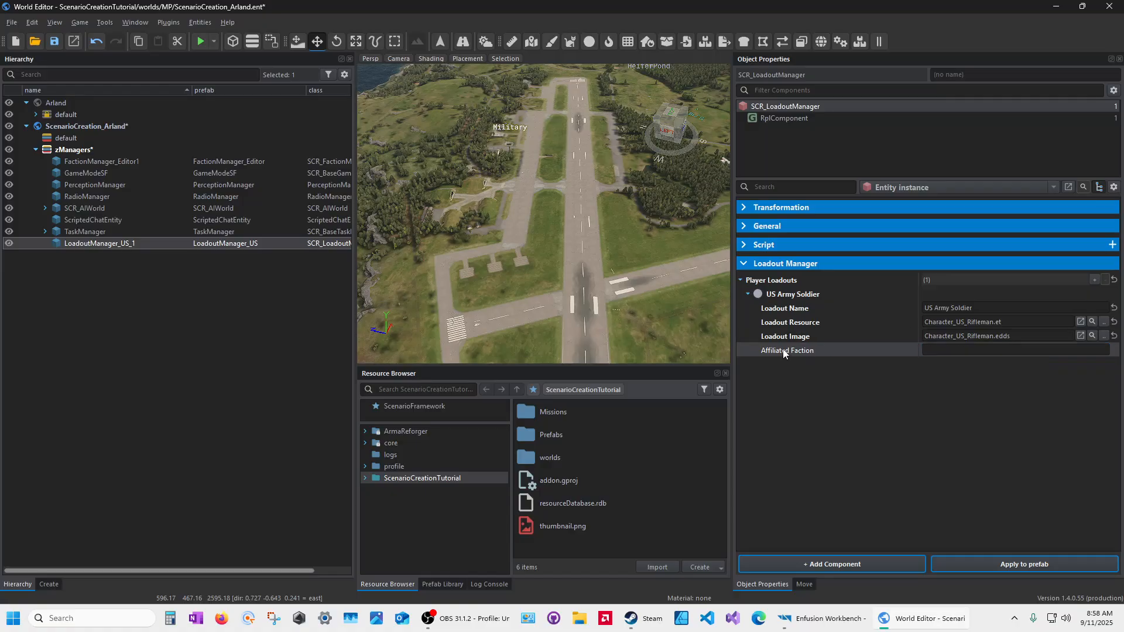
pyautogui.click(85, 162)
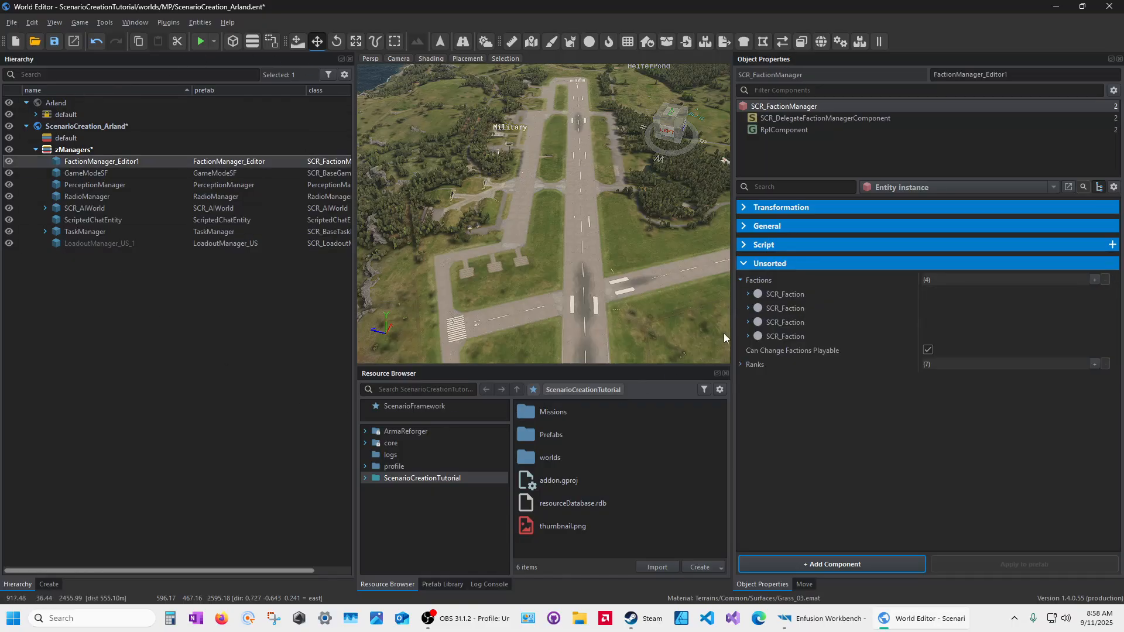
pyautogui.click(748, 294)
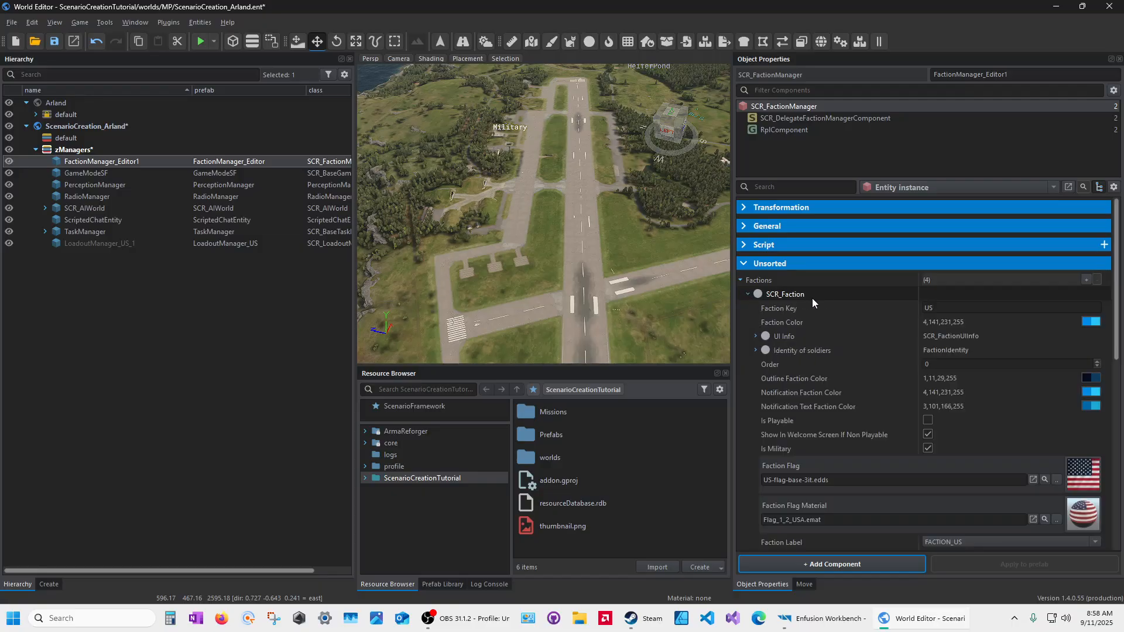
pyautogui.doubleClick(935, 309)
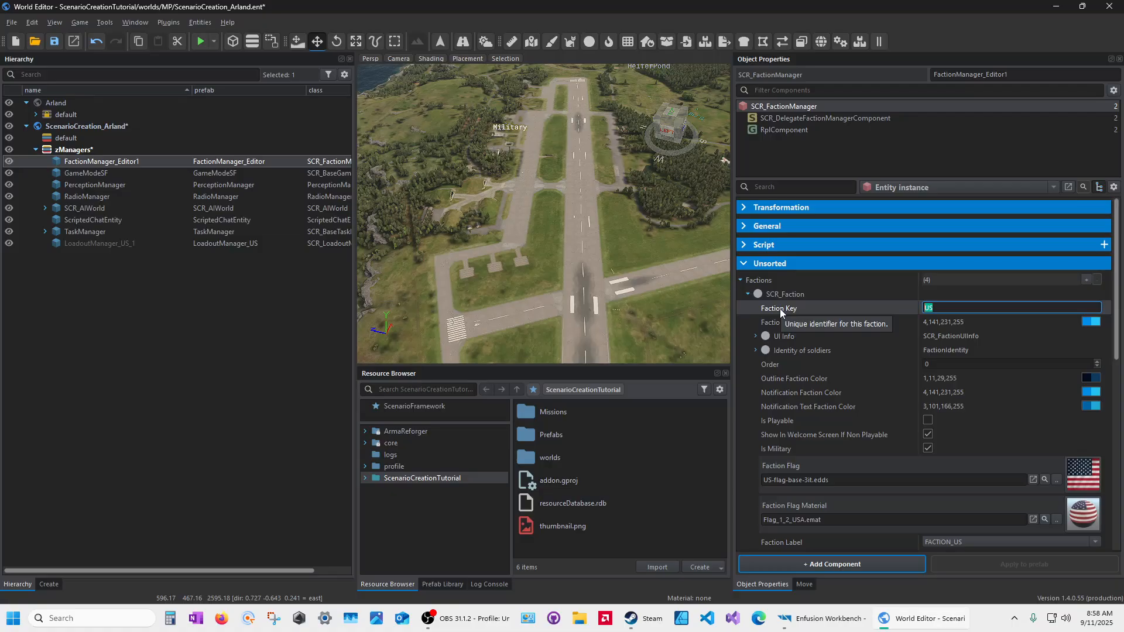
# Set the US Army Soldier loadout's Affiliated Faction to US in LoadoutManager_US_1 and save the world
pyautogui.click(80, 245)
pyautogui.click(962, 350)
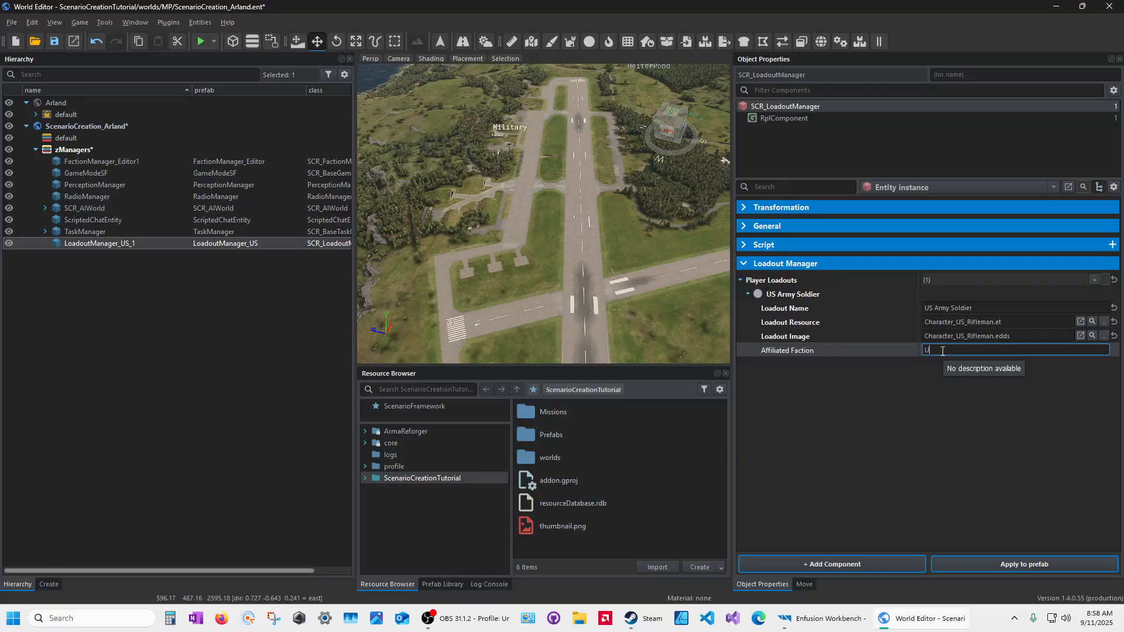
pyautogui.press('Return')
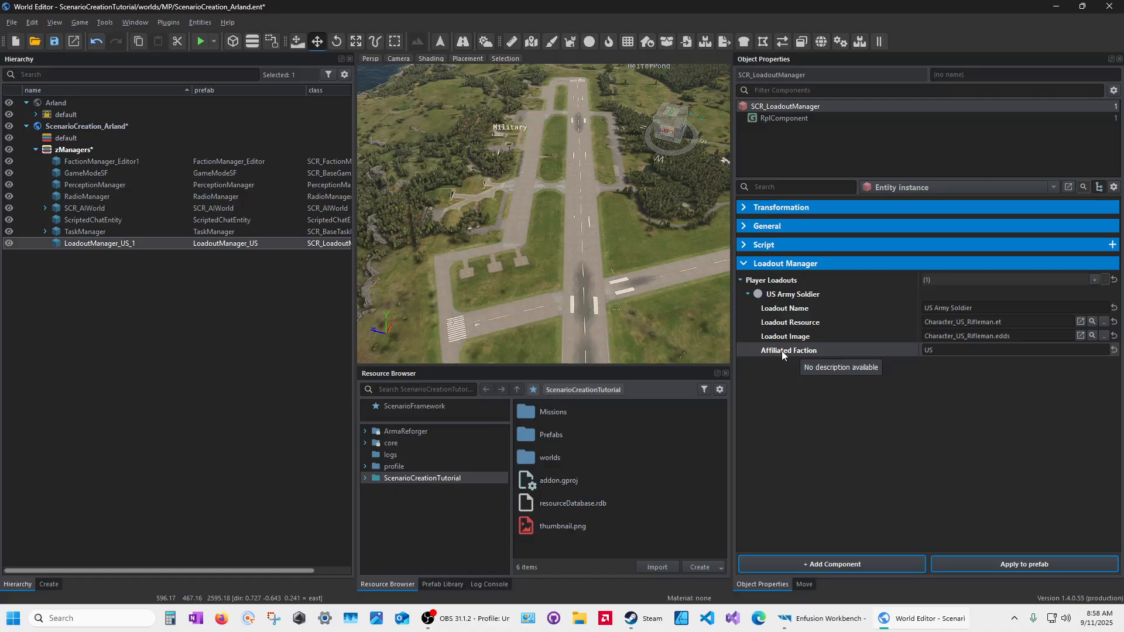
pyautogui.click(957, 351)
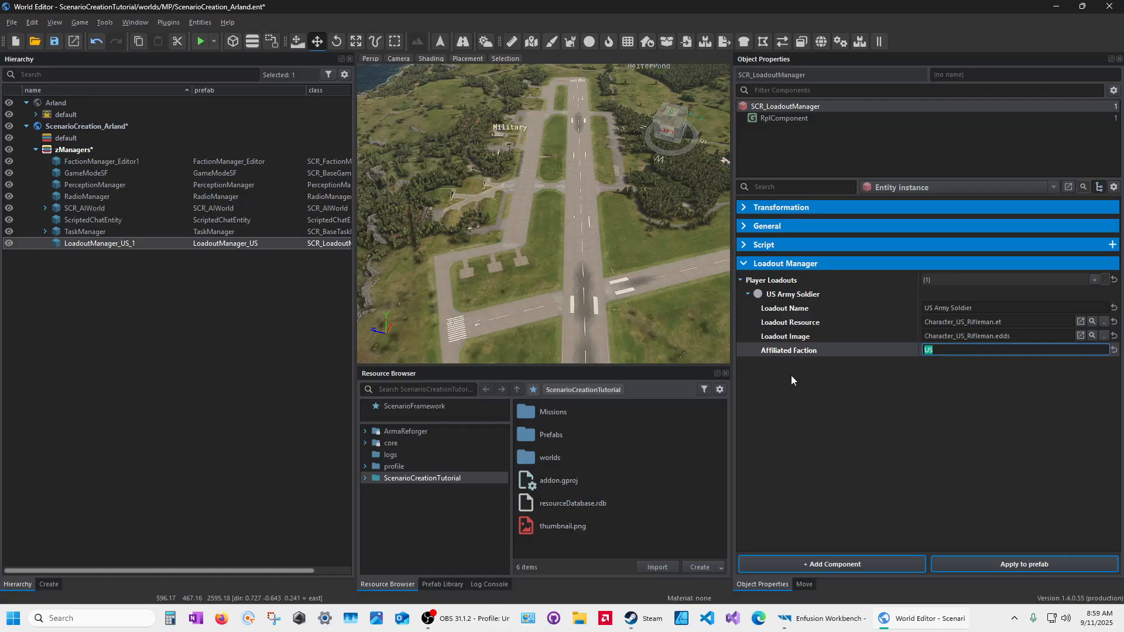
pyautogui.click(54, 42)
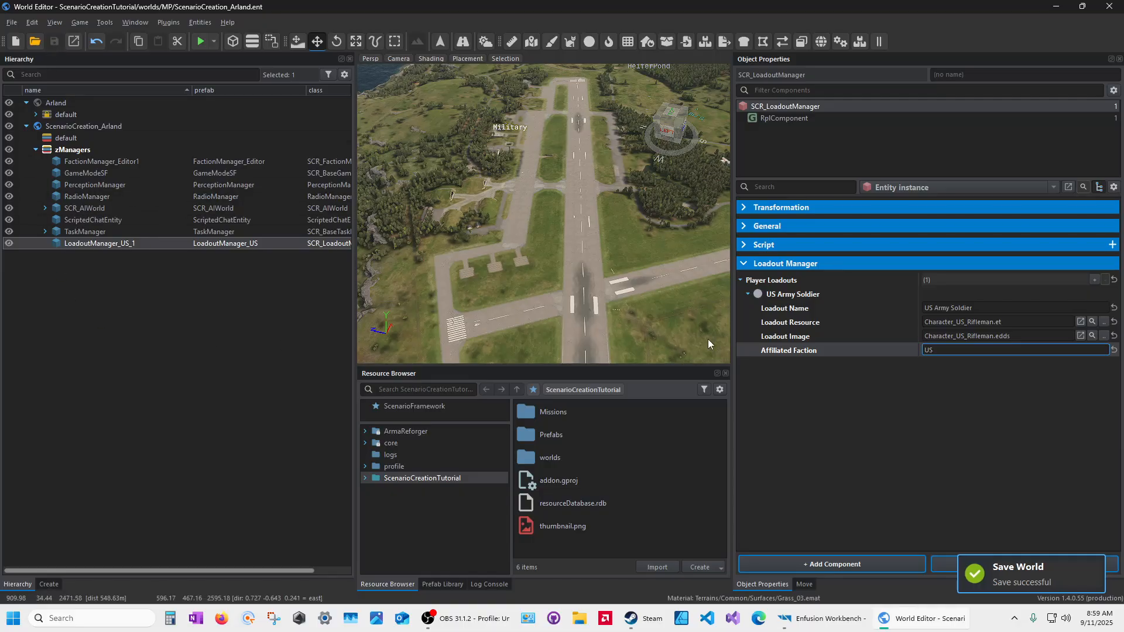
# Examine the four faction entries in FactionManager_Editor1, checking each one's Faction Key and playable and welcome-screen settings
pyautogui.click(72, 165)
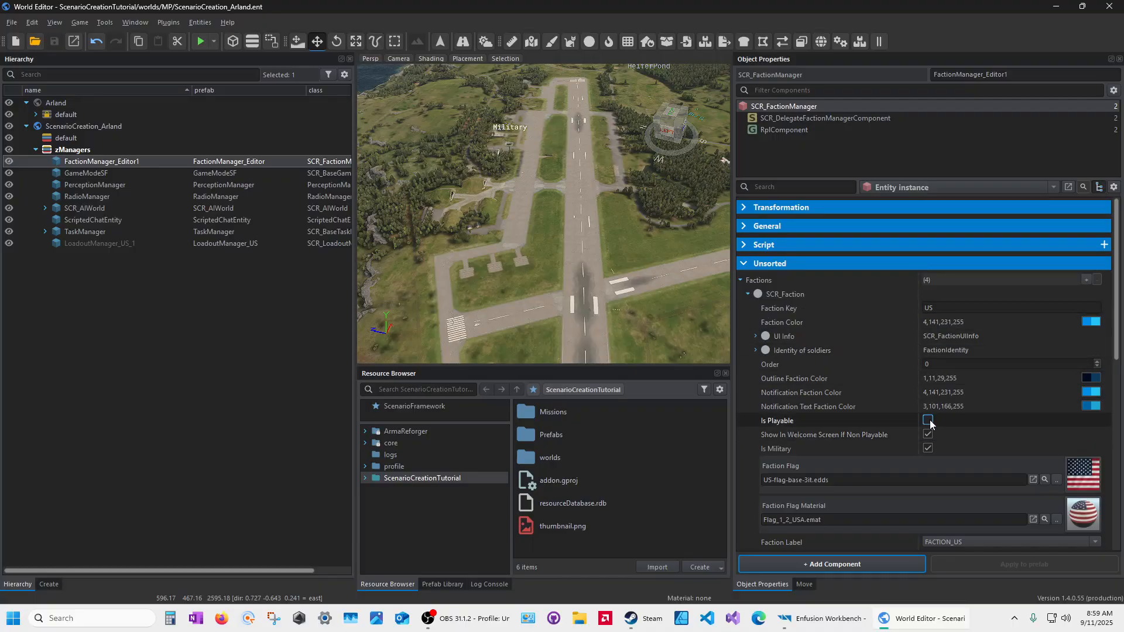
pyautogui.click(747, 293)
pyautogui.click(747, 307)
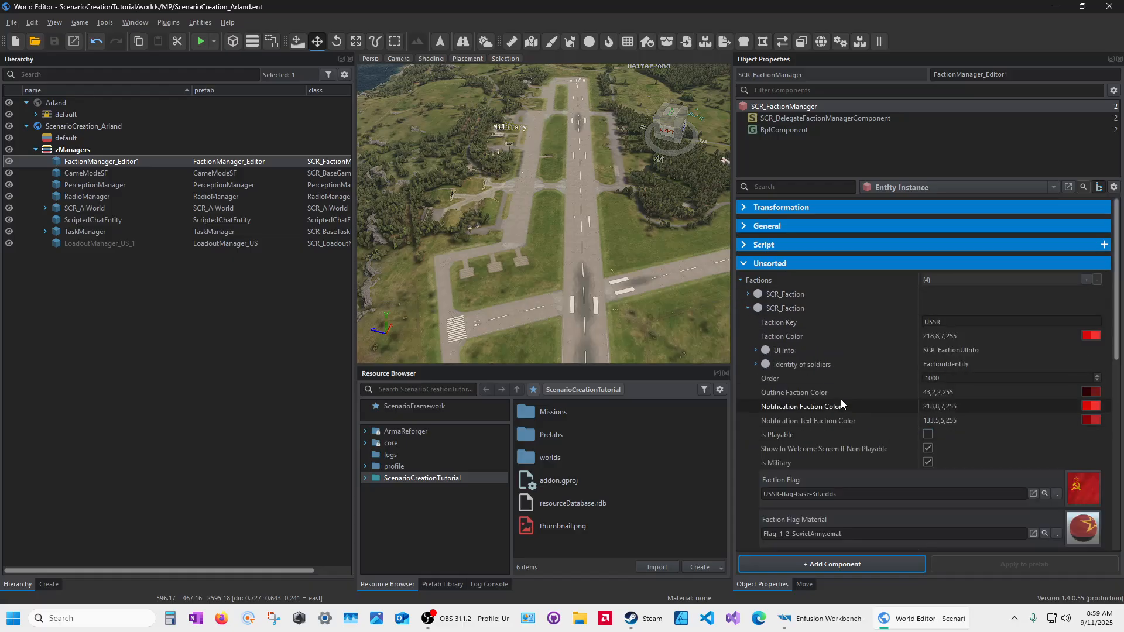
pyautogui.click(748, 308)
pyautogui.click(748, 322)
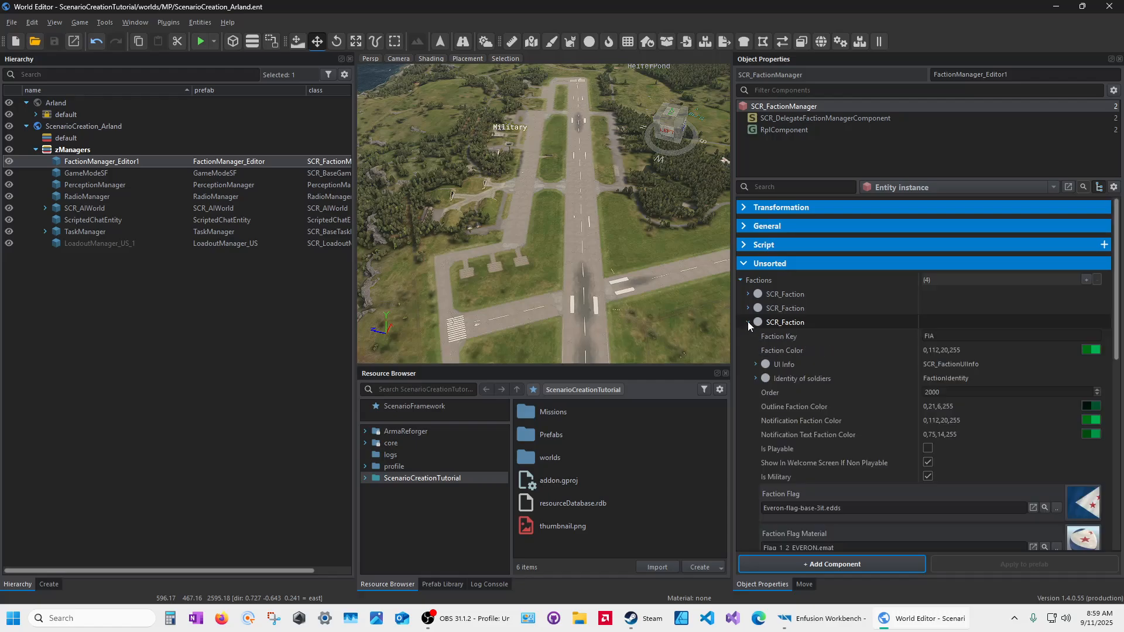
pyautogui.click(748, 322)
pyautogui.click(748, 336)
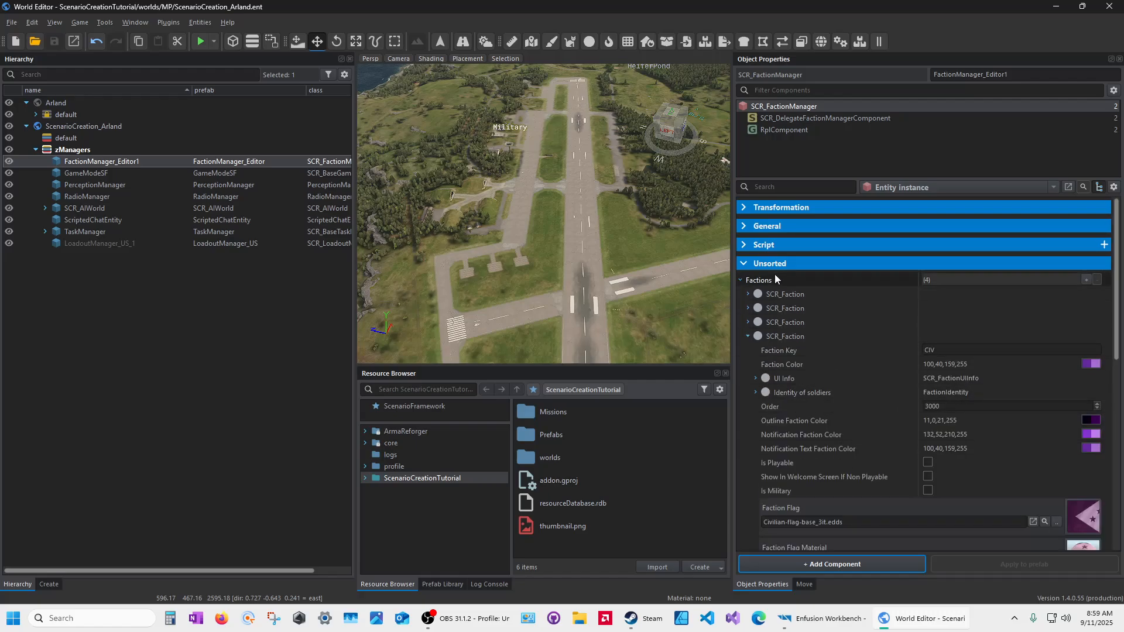
pyautogui.click(748, 336)
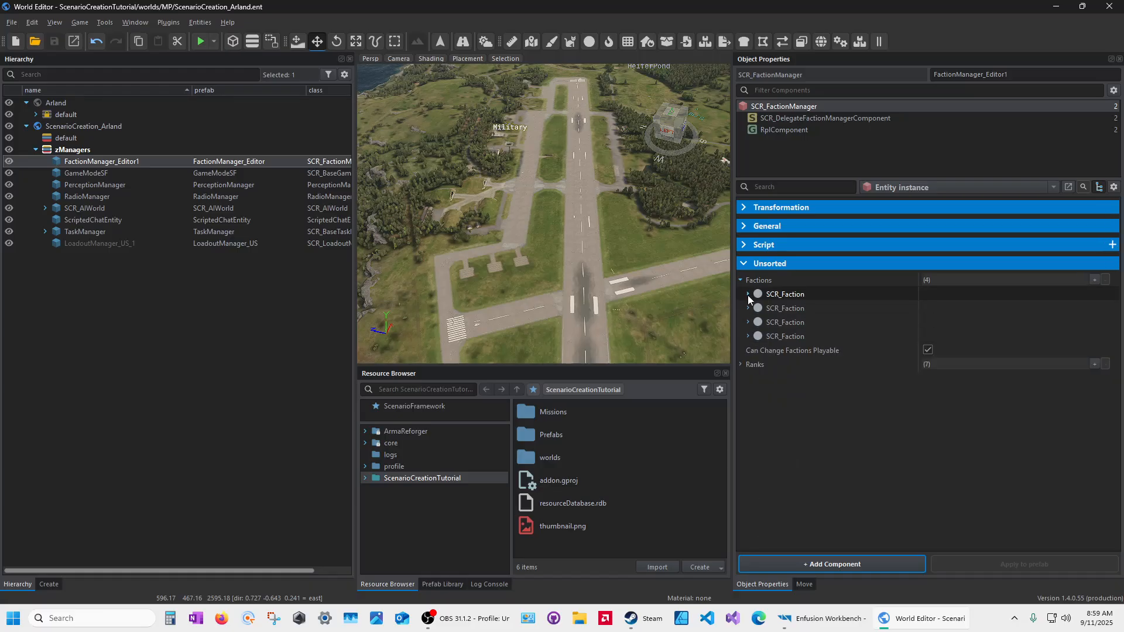
# Enable Is Playable for the US faction in FactionManager_Editor1
pyautogui.click(748, 293)
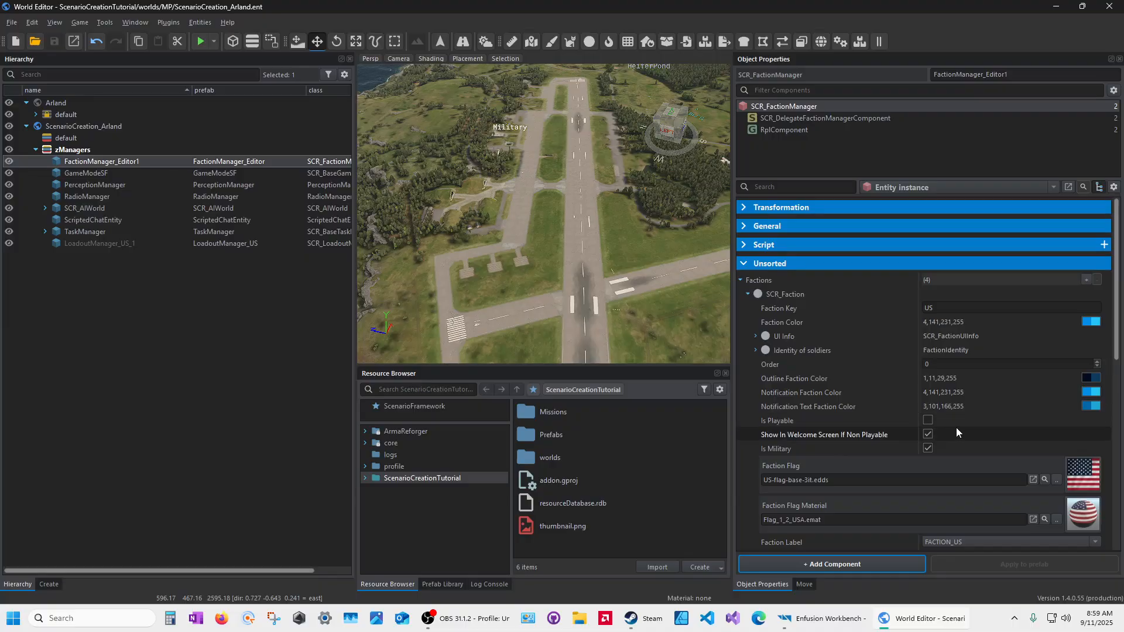
pyautogui.click(928, 420)
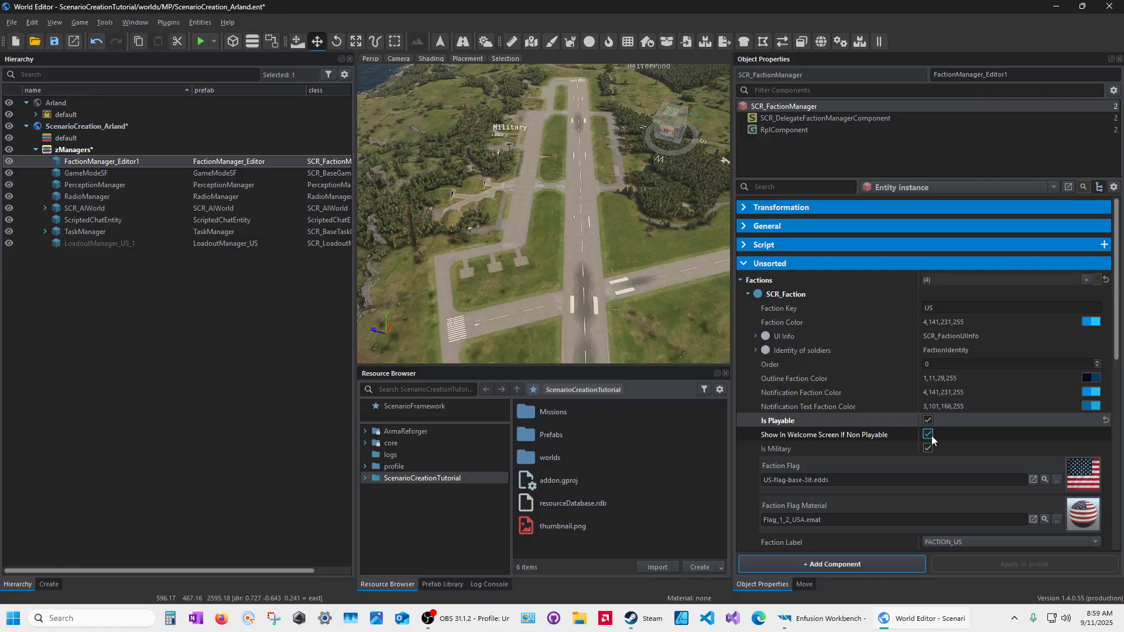
pyautogui.click(747, 294)
# Disable Show In Welcome Screen If Non Playable for the USSR and FIA factions and save the world
pyautogui.click(747, 308)
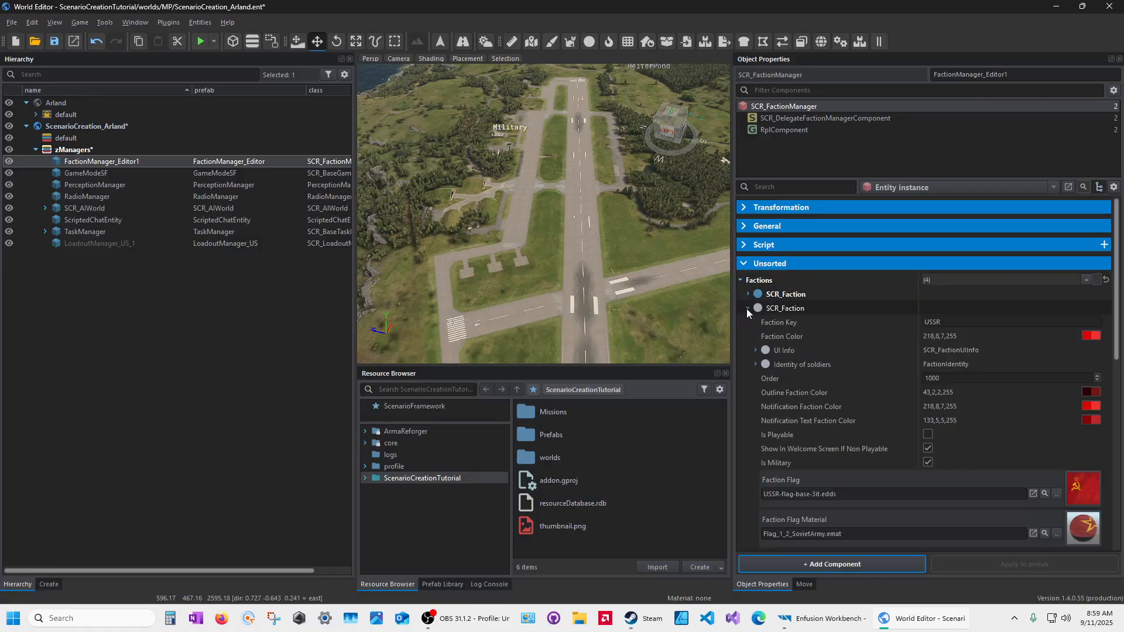
pyautogui.click(928, 449)
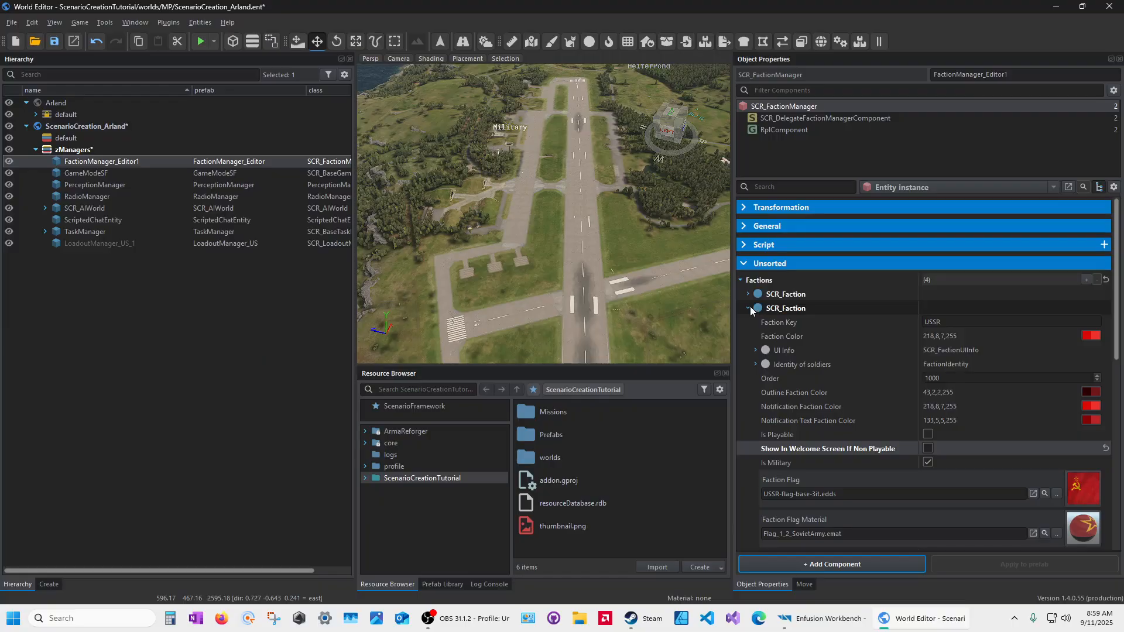
pyautogui.click(748, 307)
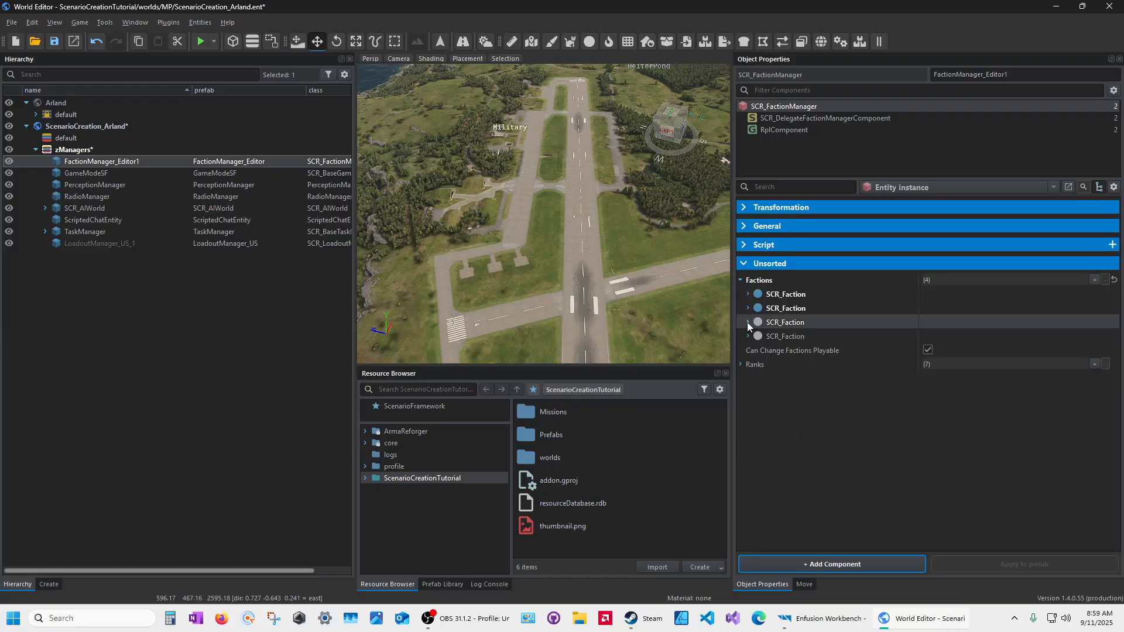
pyautogui.click(747, 322)
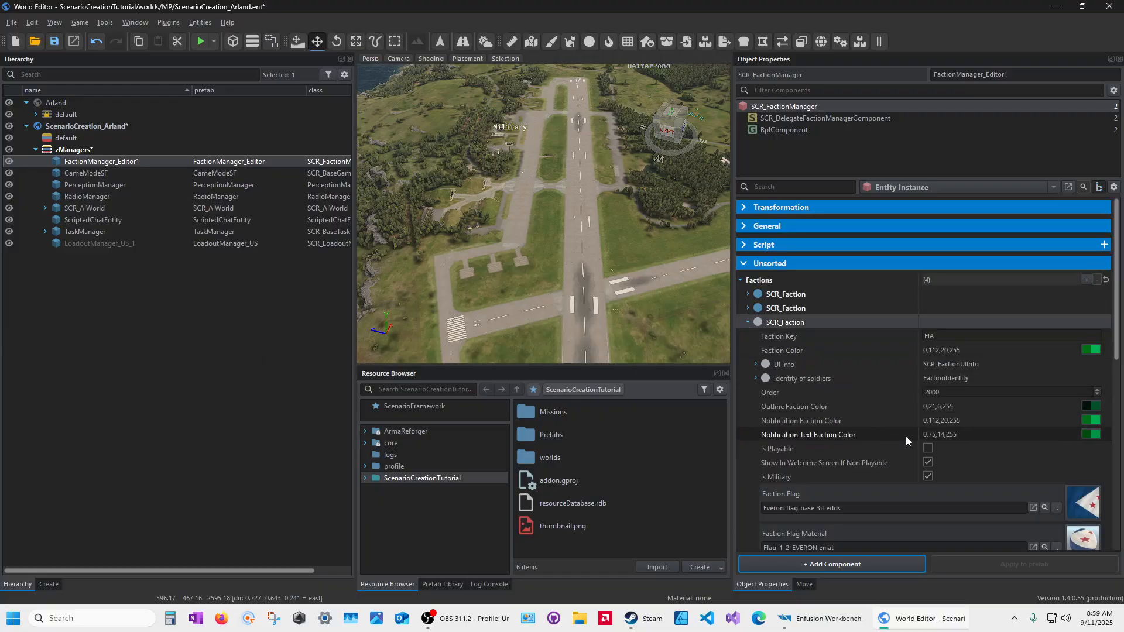
pyautogui.click(747, 322)
pyautogui.click(748, 336)
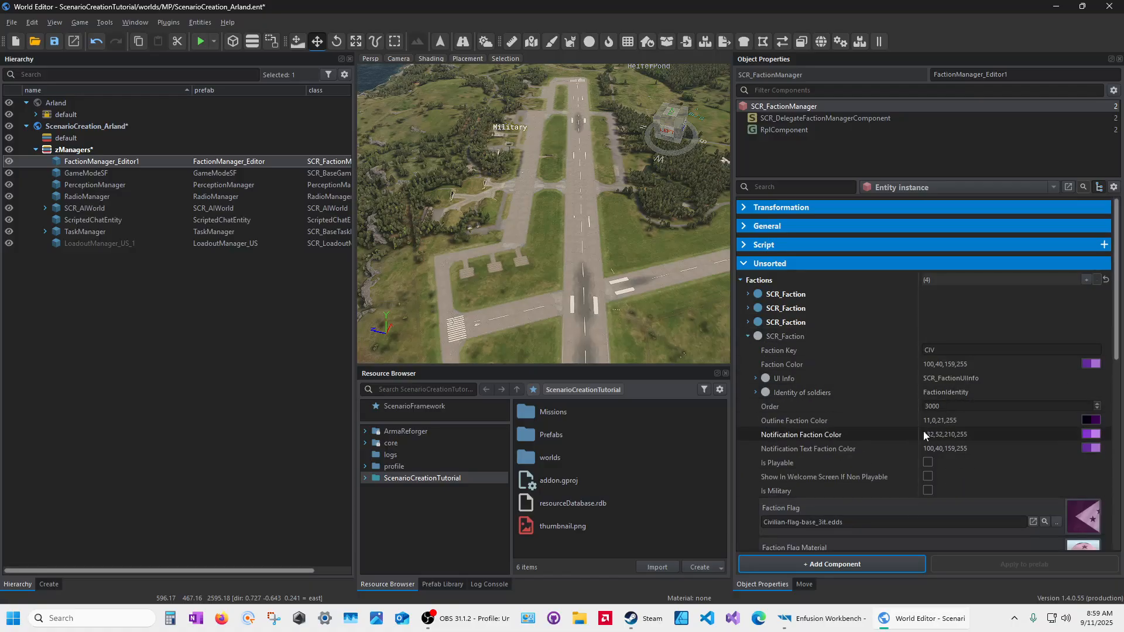
pyautogui.click(747, 336)
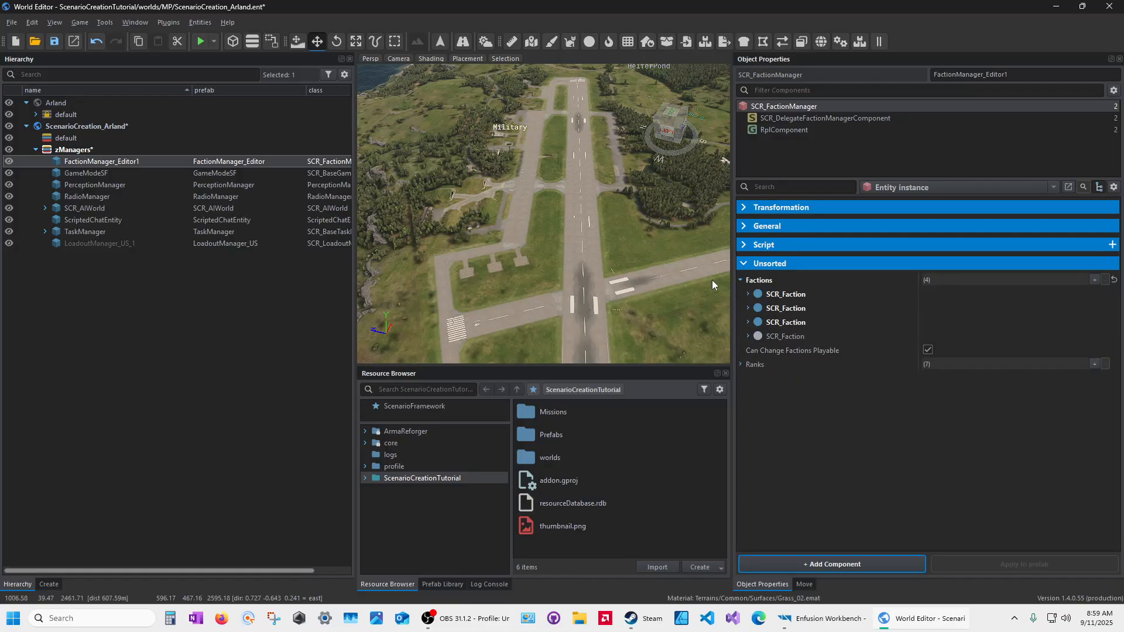
pyautogui.click(54, 41)
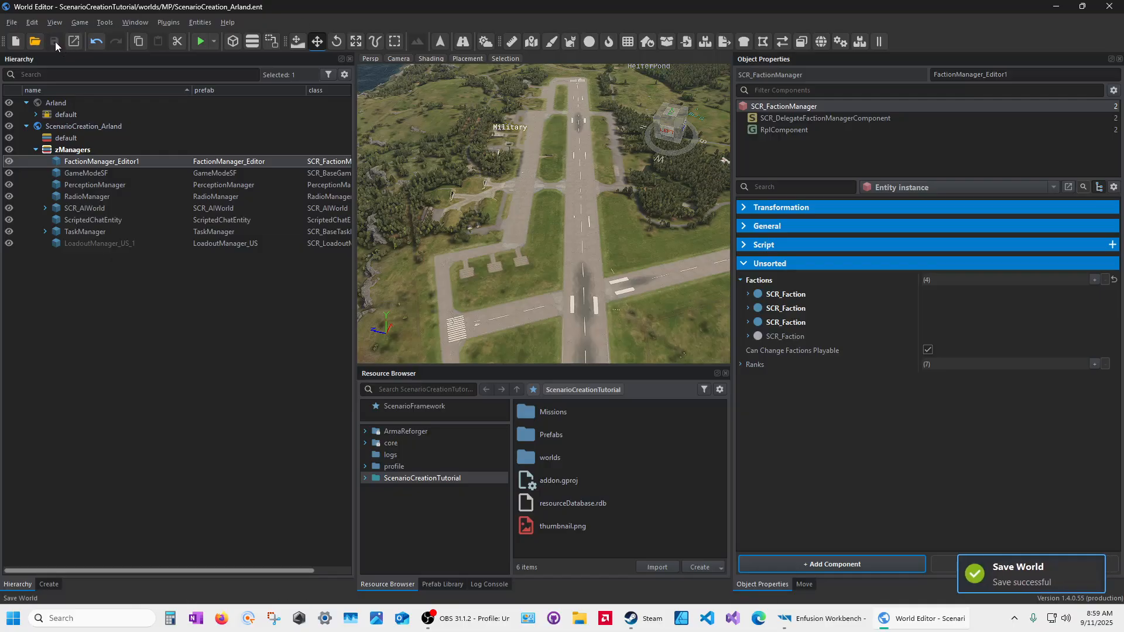
# Review the component list of GameModeSF, including the spawn handlers under SCR_RespawnSystemComponent
pyautogui.click(86, 173)
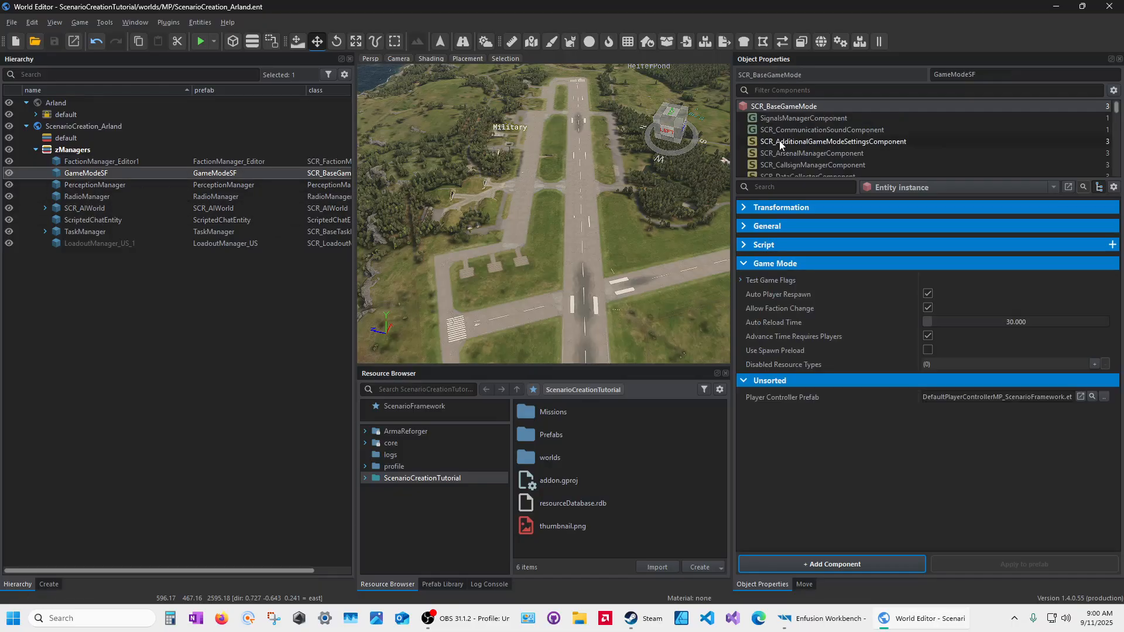
pyautogui.moveTo(847, 181); pyautogui.dragTo(848, 387)
pyautogui.scroll(-2, 868, 205)
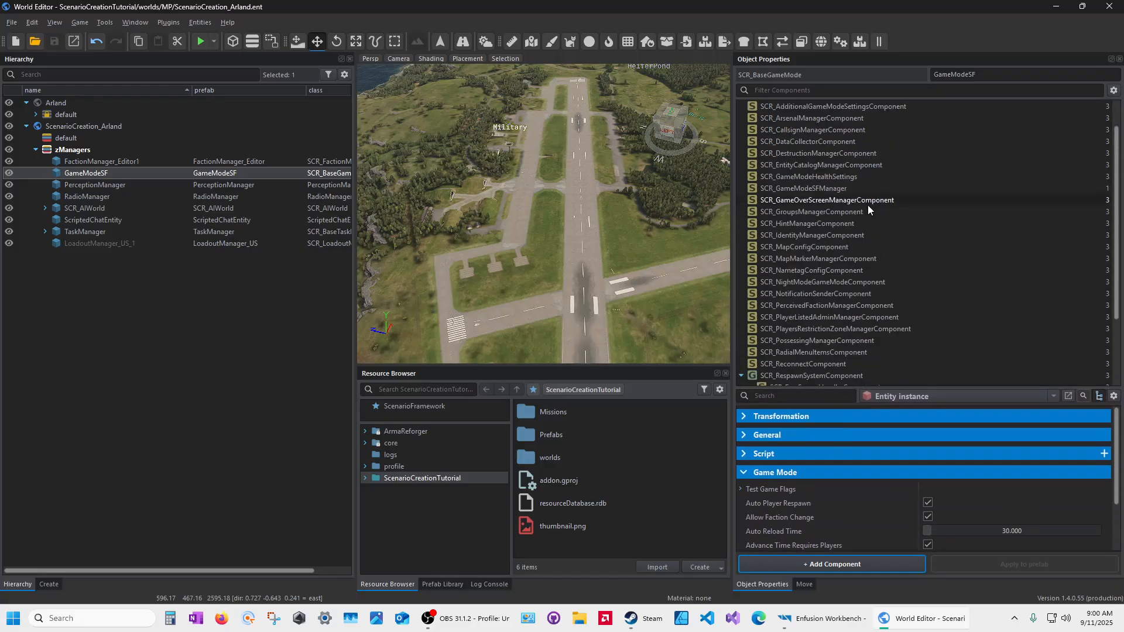
pyautogui.scroll(-2, 864, 205)
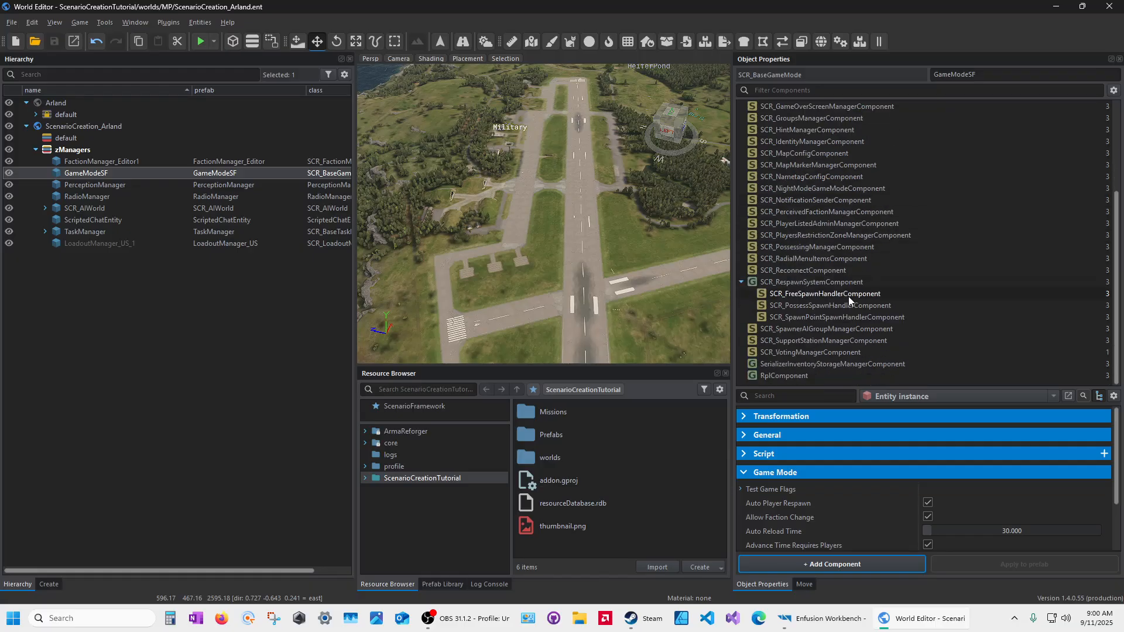
pyautogui.scroll(4, 830, 319)
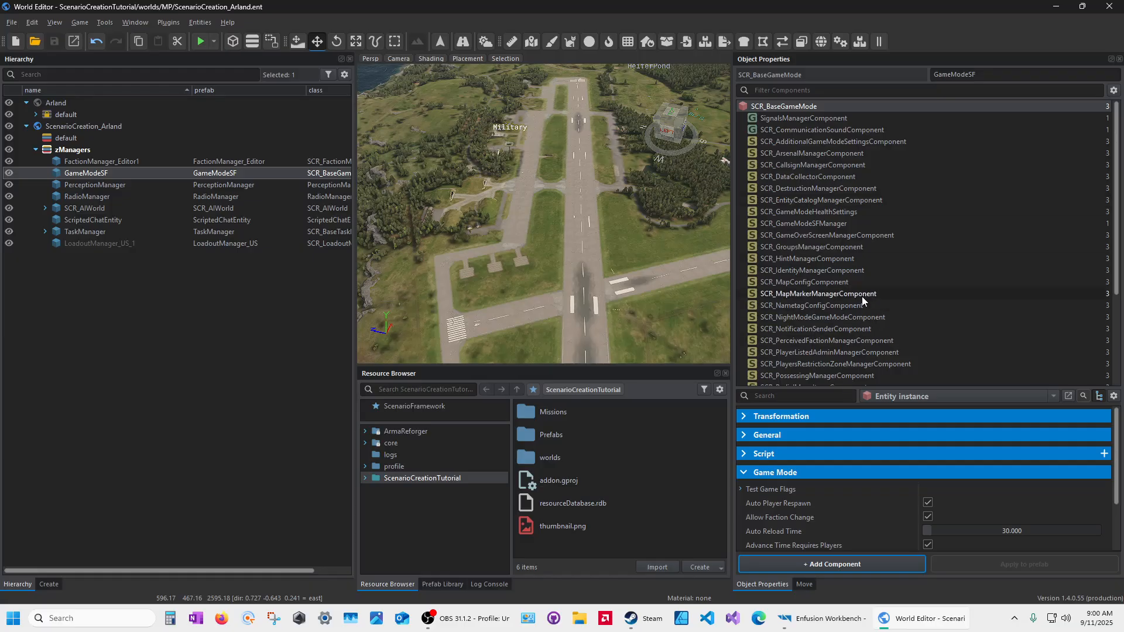
# Enlarge the world viewport by narrowing the Hierarchy and Object Properties areas and shortening the Resource Browser
pyautogui.click(215, 43)
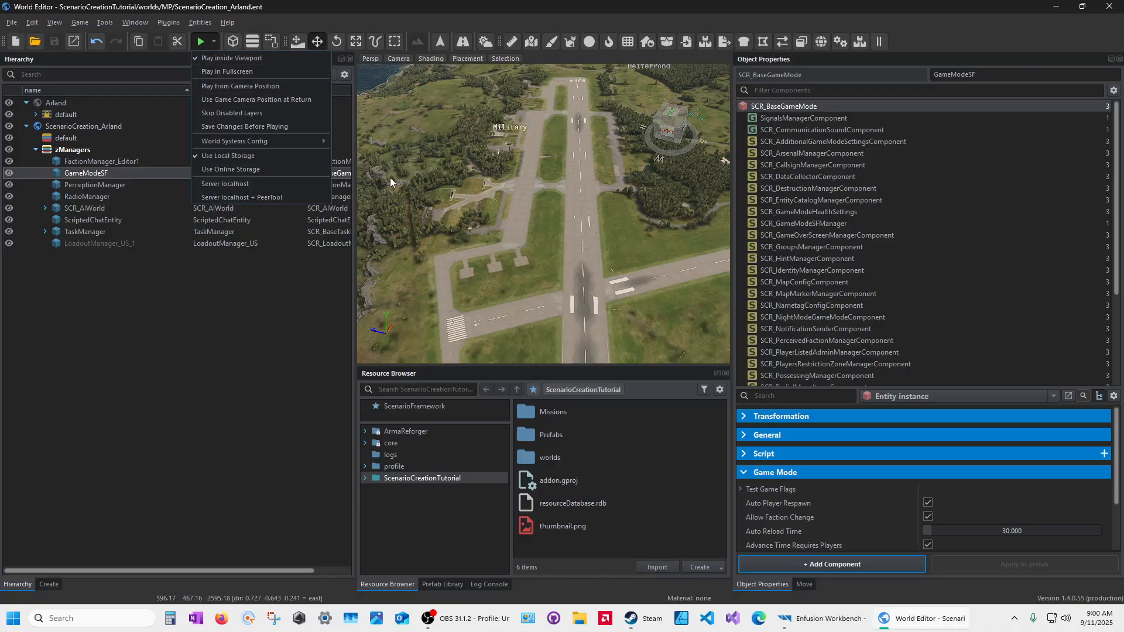
pyautogui.click(355, 192)
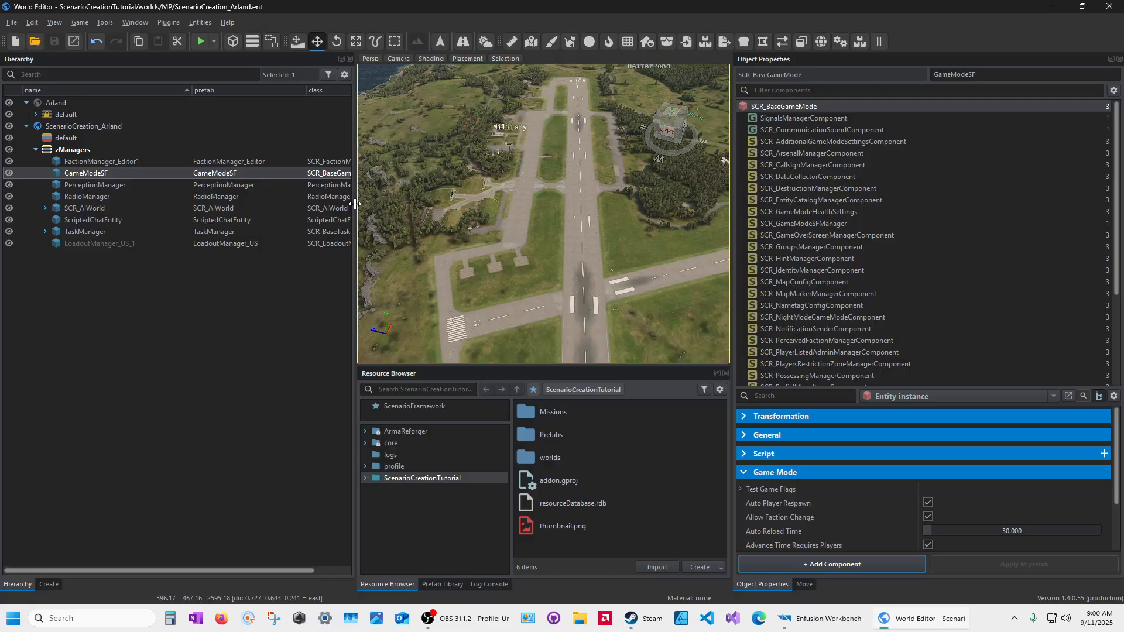
pyautogui.moveTo(355, 199); pyautogui.dragTo(155, 226)
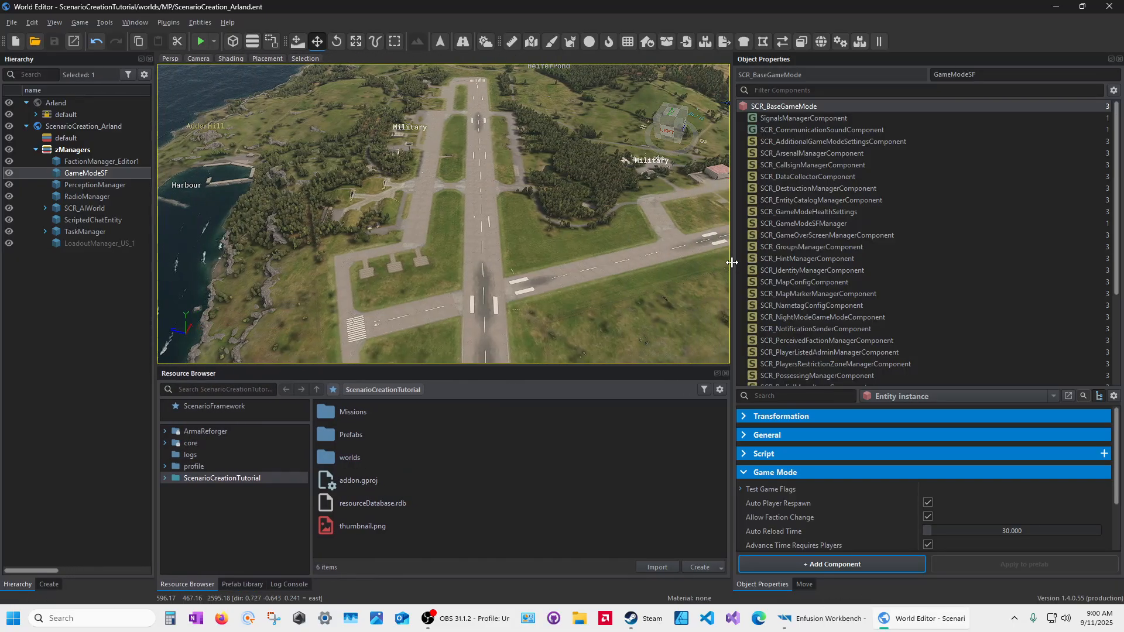
pyautogui.moveTo(732, 258); pyautogui.dragTo(817, 258)
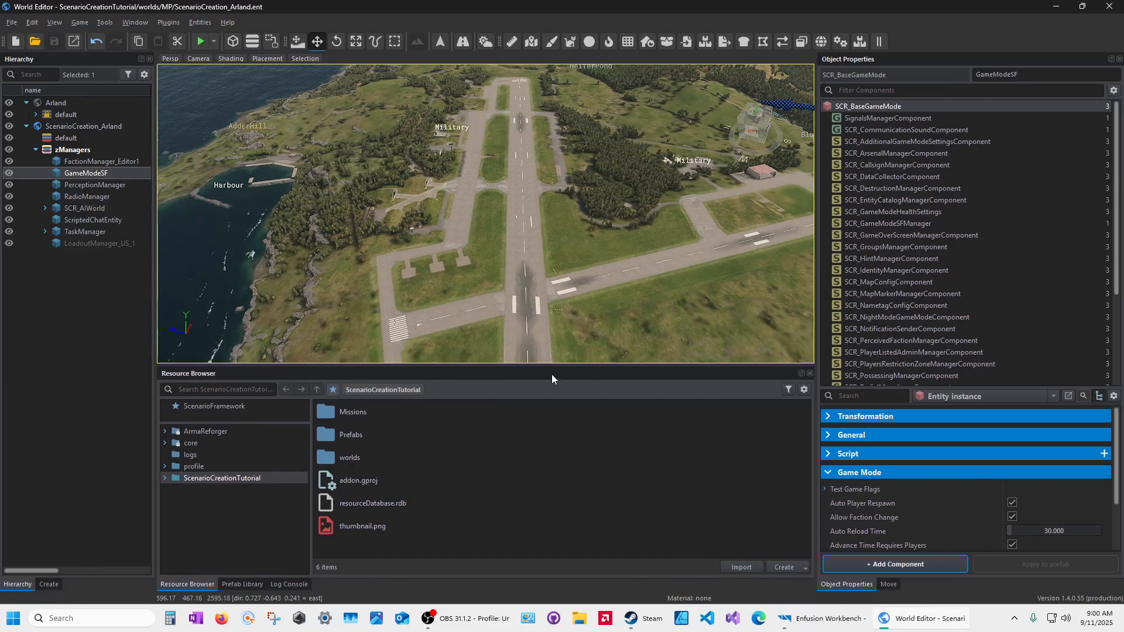
pyautogui.moveTo(552, 369); pyautogui.dragTo(551, 500)
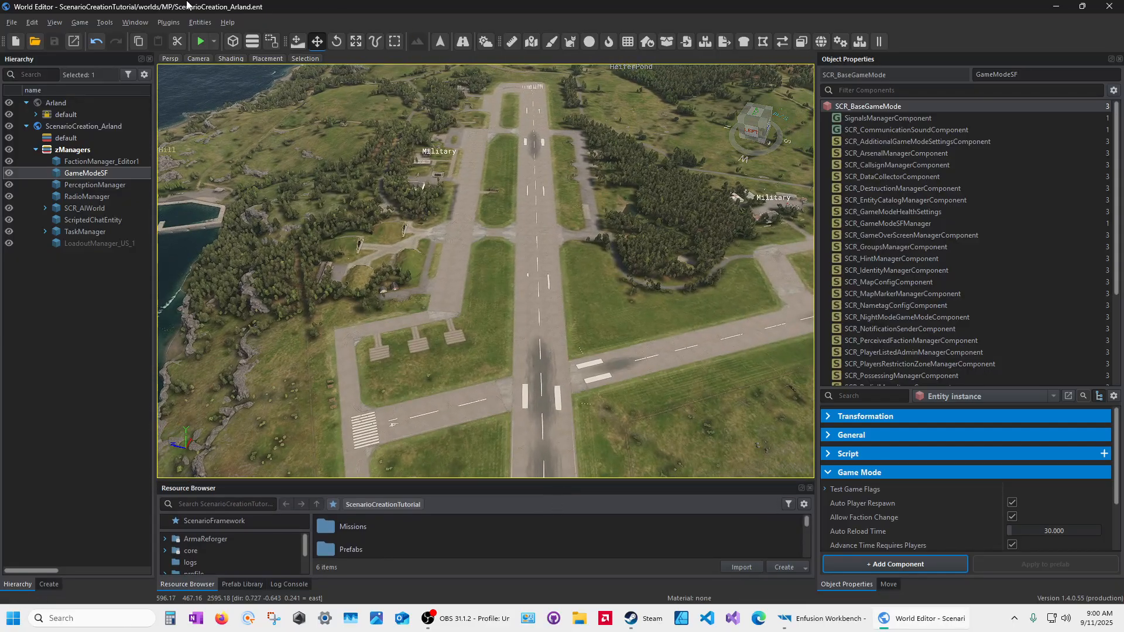
# Play-test the scenario inside the viewport and return to editing
pyautogui.click(213, 43)
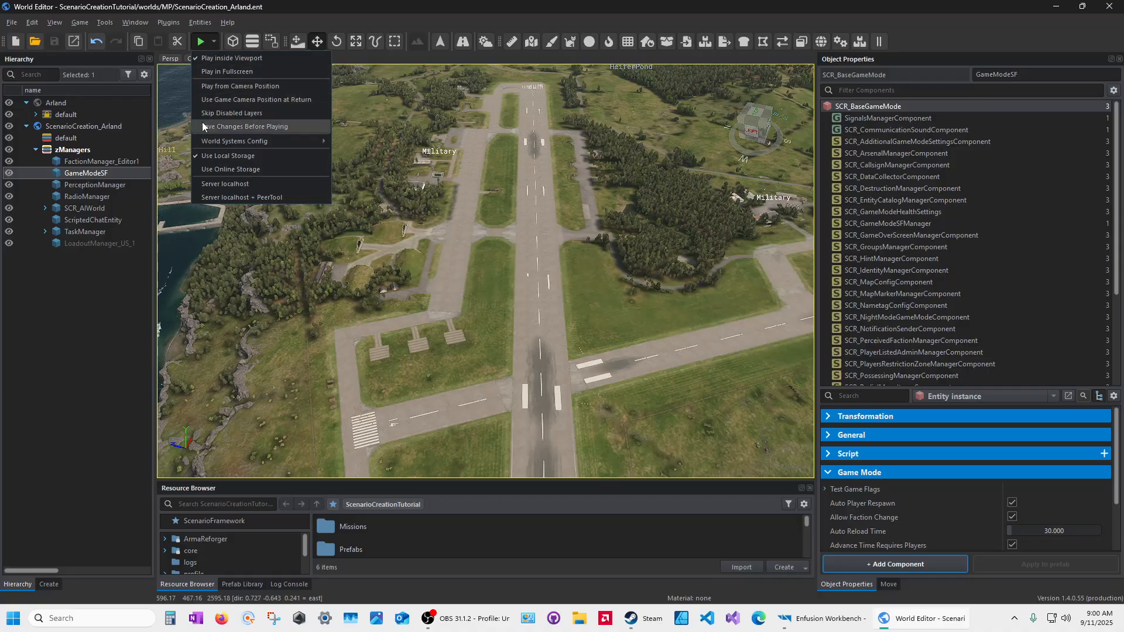
pyautogui.click(199, 41)
pyautogui.click(199, 41)
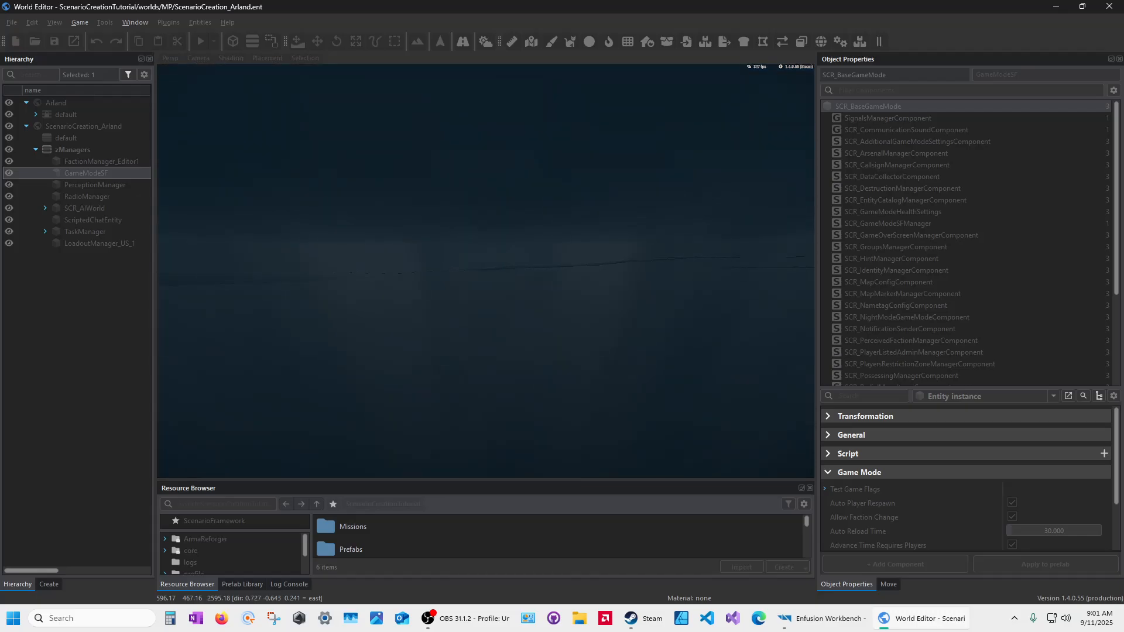
pyautogui.press('Escape')
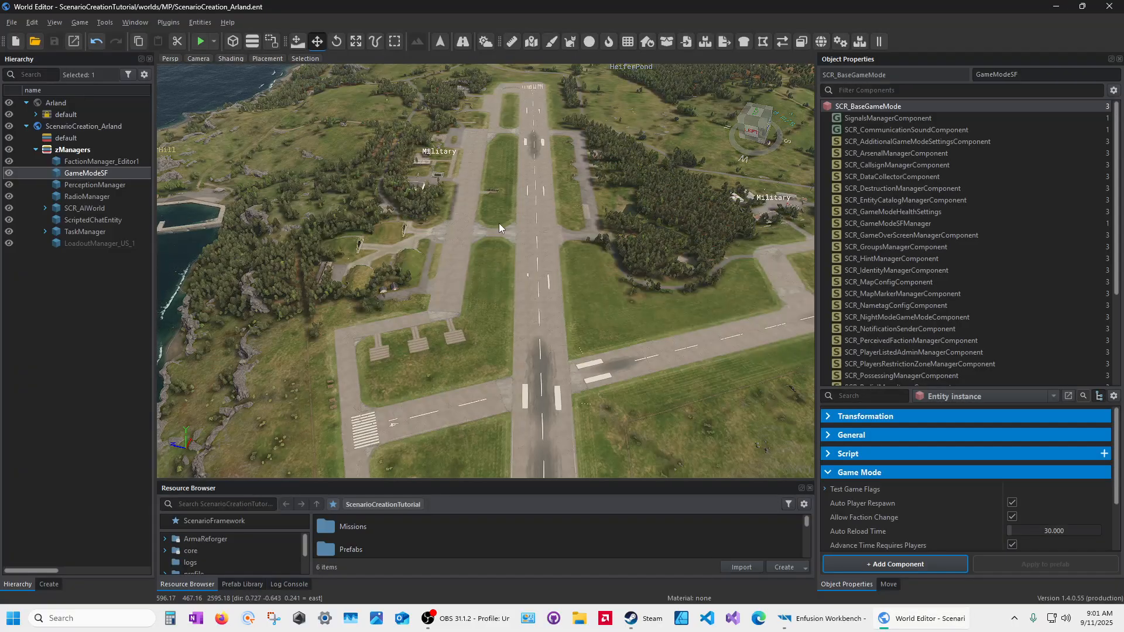
# Examine the walled Military compound with the red-cross building in the world view, from above
pyautogui.press('w')
pyautogui.moveTo(537, 301); pyautogui.dragTo(586, 305, button='right')
pyautogui.press('q')
pyautogui.press('w')
pyautogui.press('d')
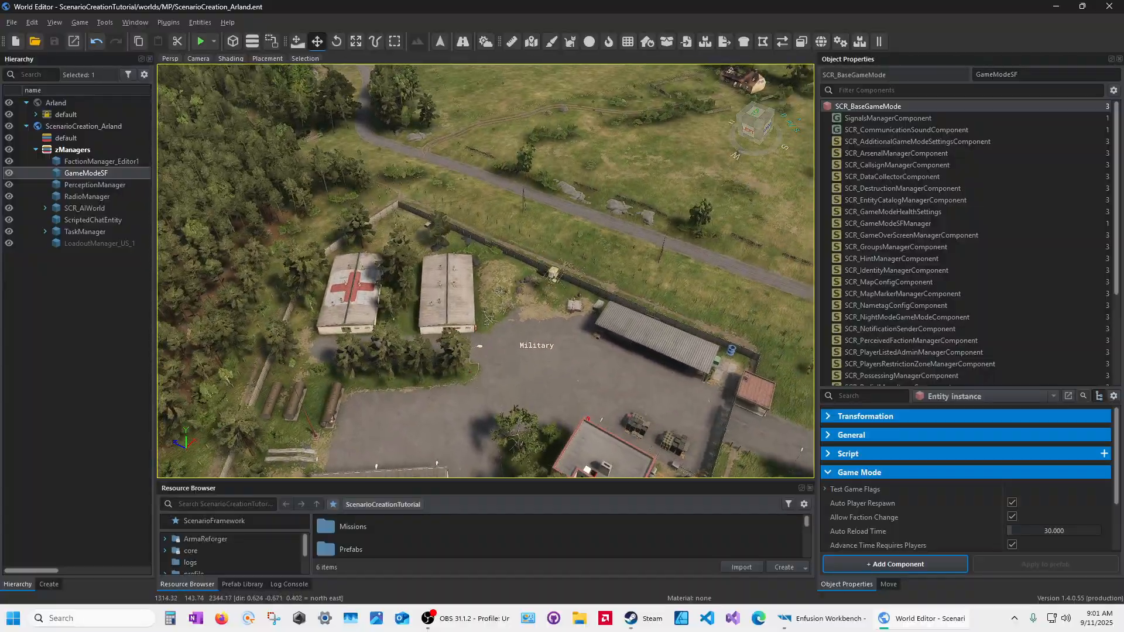
pyautogui.moveTo(486, 271); pyautogui.dragTo(543, 330, button='right')
pyautogui.press('w')
pyautogui.press('w')
pyautogui.press('w')
pyautogui.press('w')
pyautogui.press('w')
pyautogui.press('w')
pyautogui.press('a')
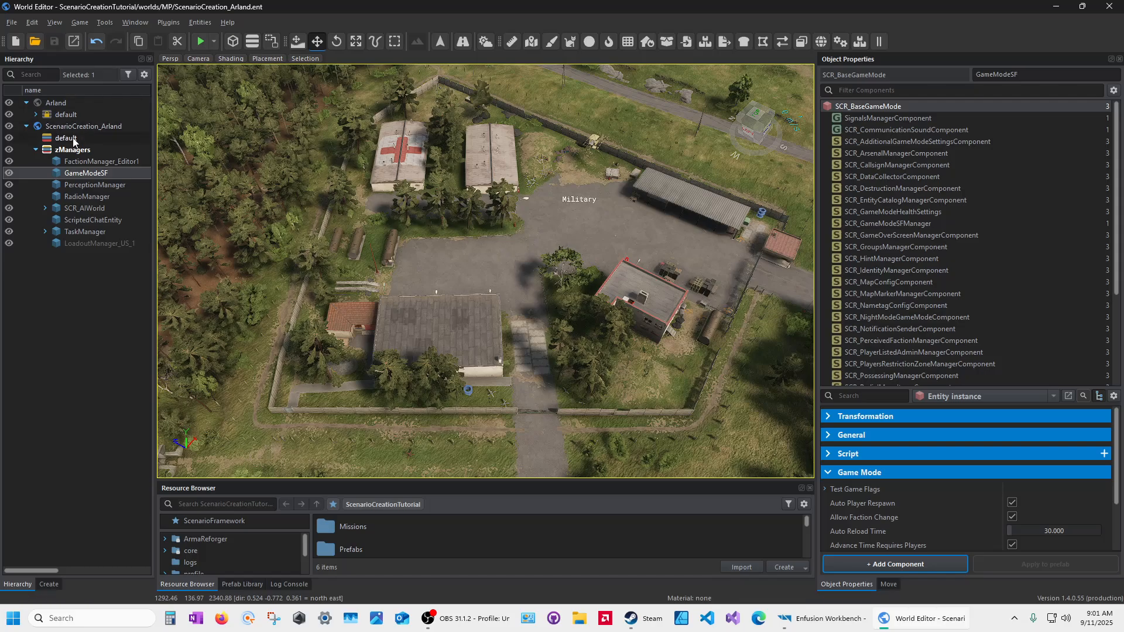
# Create a layer named USStartPosition under ScenarioCreation_Arland and make it the active layer
pyautogui.click(35, 150)
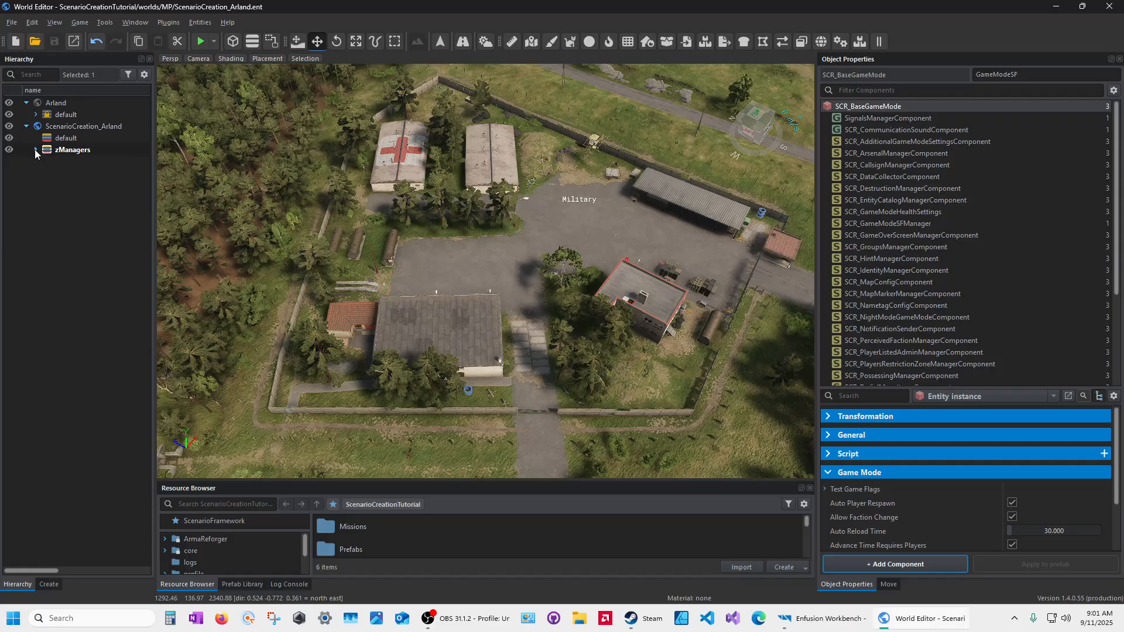
pyautogui.click(67, 127)
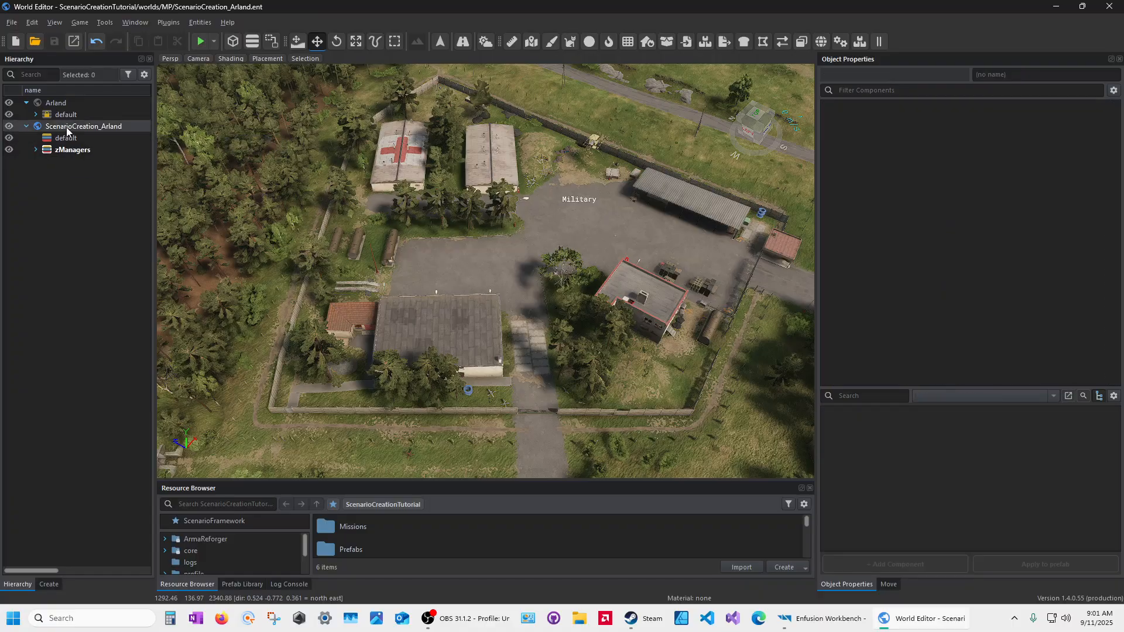
pyautogui.rightClick(66, 130)
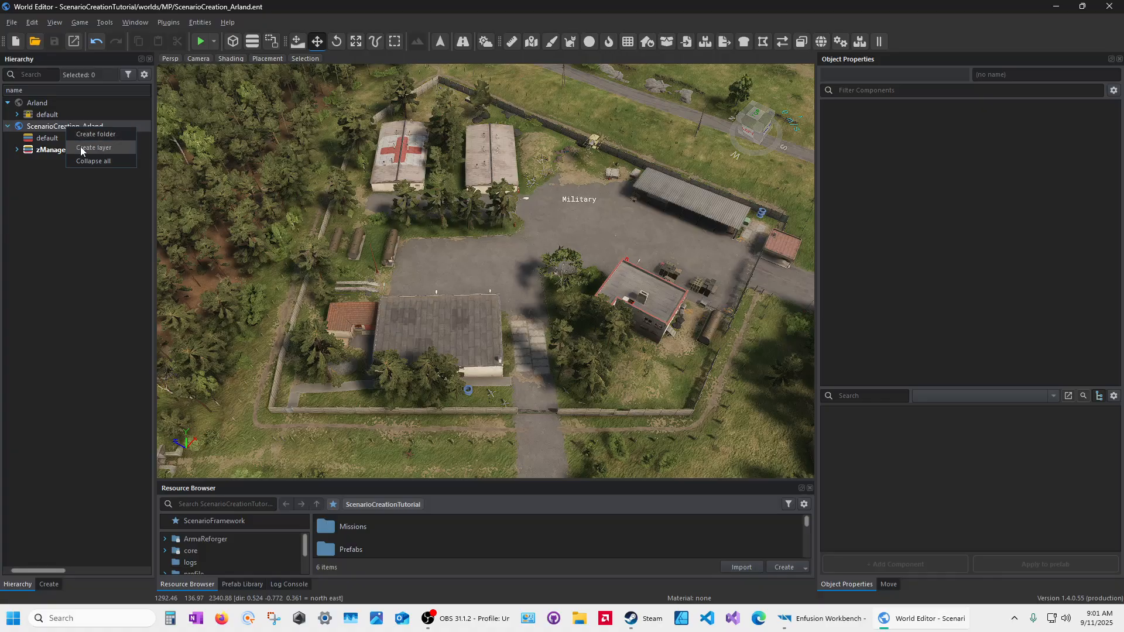
pyautogui.click(81, 147)
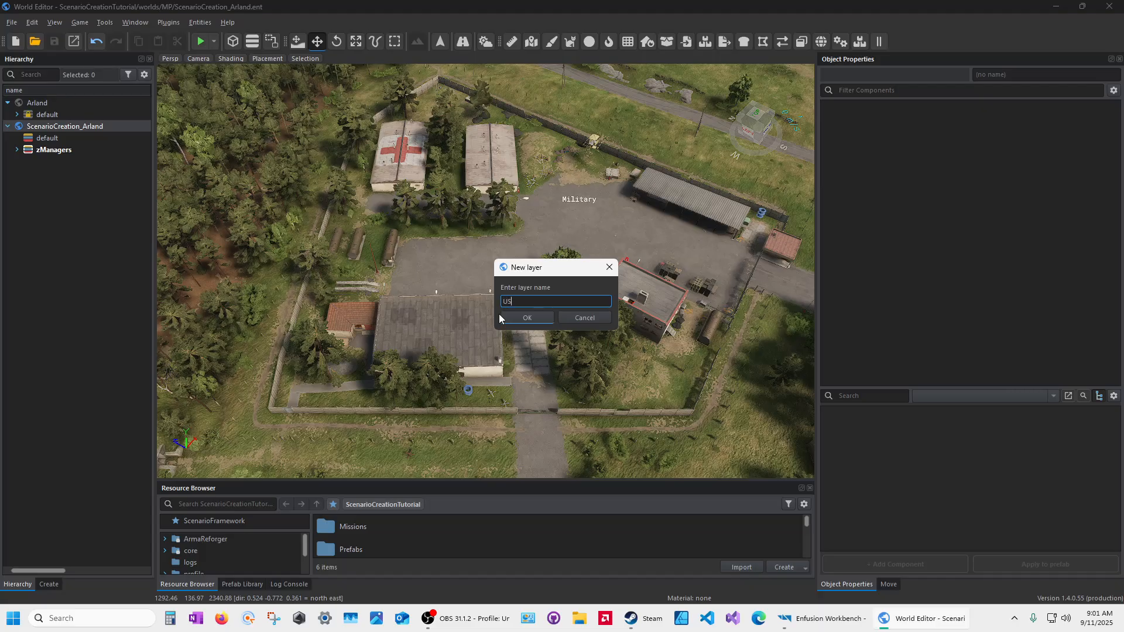
pyautogui.write('USStartPosition')
pyautogui.press('Return')
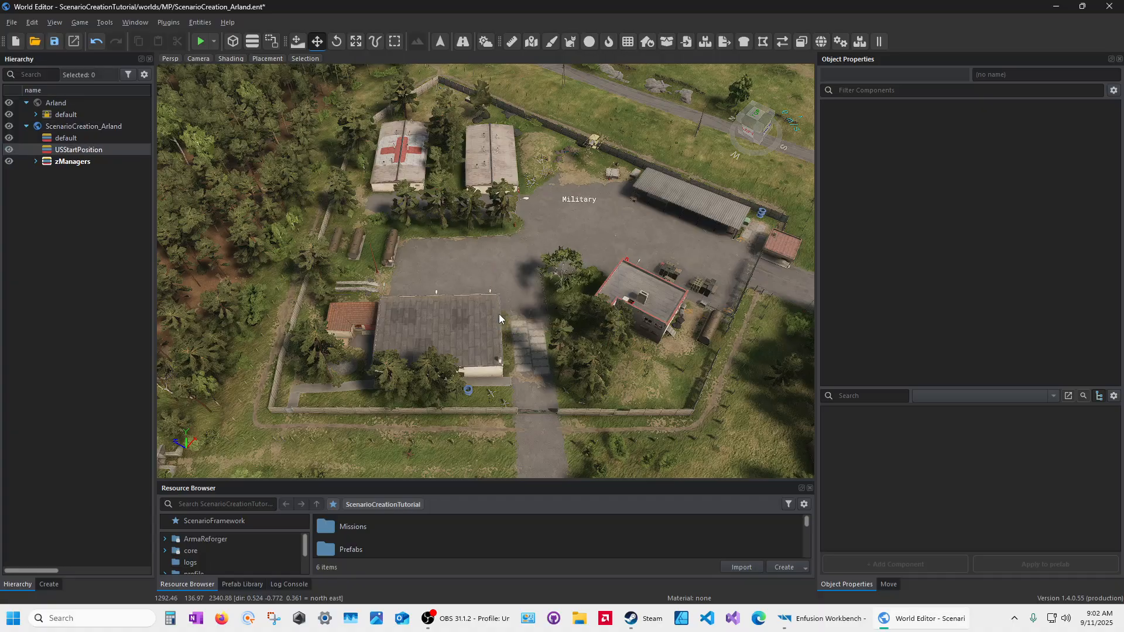
pyautogui.click(58, 153)
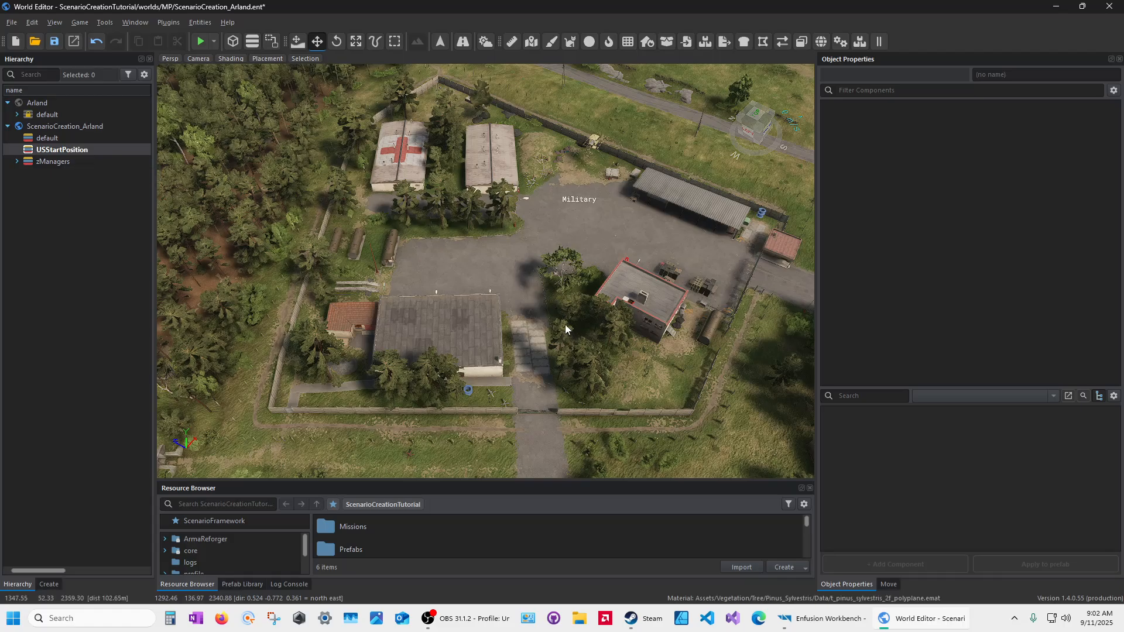
# Make the Resource Browser taller while keeping the military compound in the world view
pyautogui.press('s')
pyautogui.moveTo(567, 328); pyautogui.dragTo(572, 372, button='right')
pyautogui.press('w')
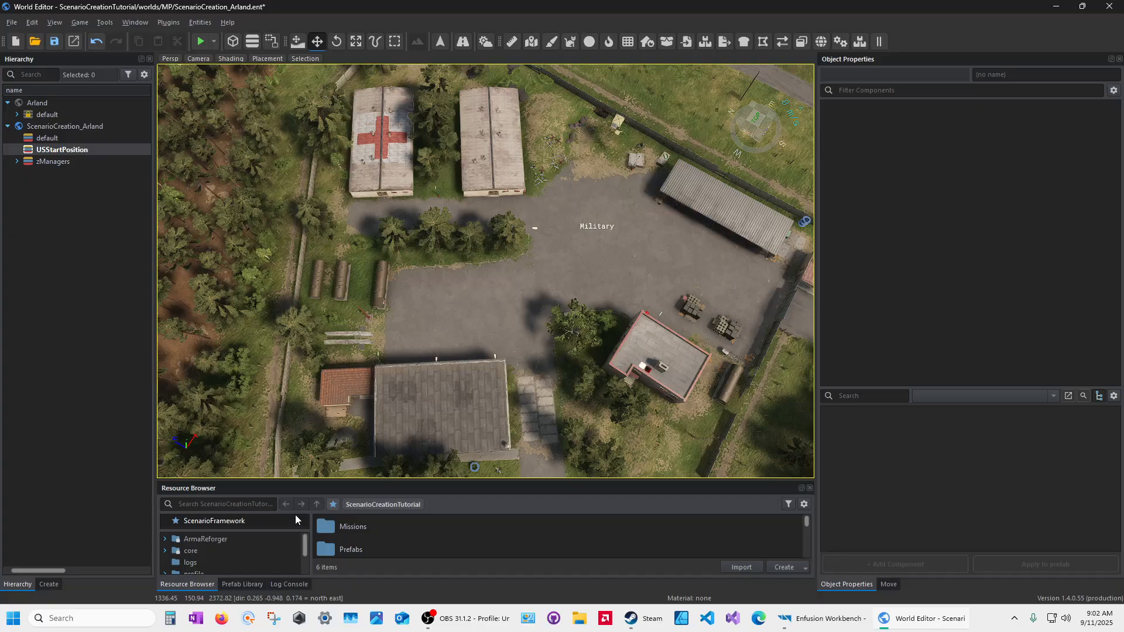
pyautogui.moveTo(312, 479); pyautogui.dragTo(305, 371)
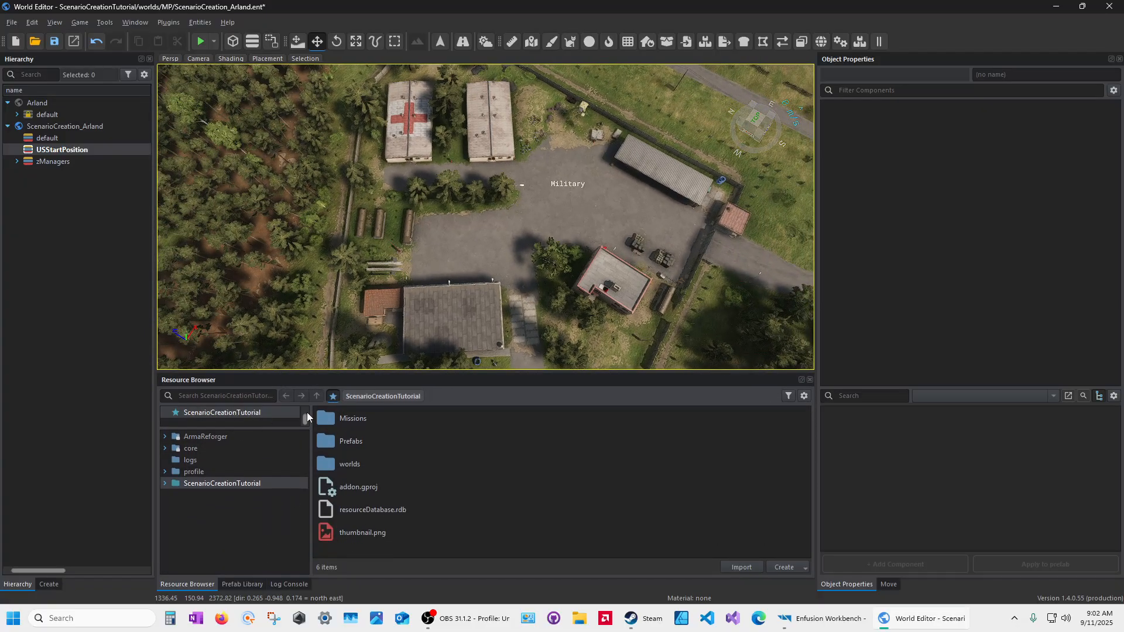
# Remove ScenarioCreationTutorial and ScenarioFramework from the Resource Browser favourites
pyautogui.moveTo(306, 421); pyautogui.dragTo(306, 410)
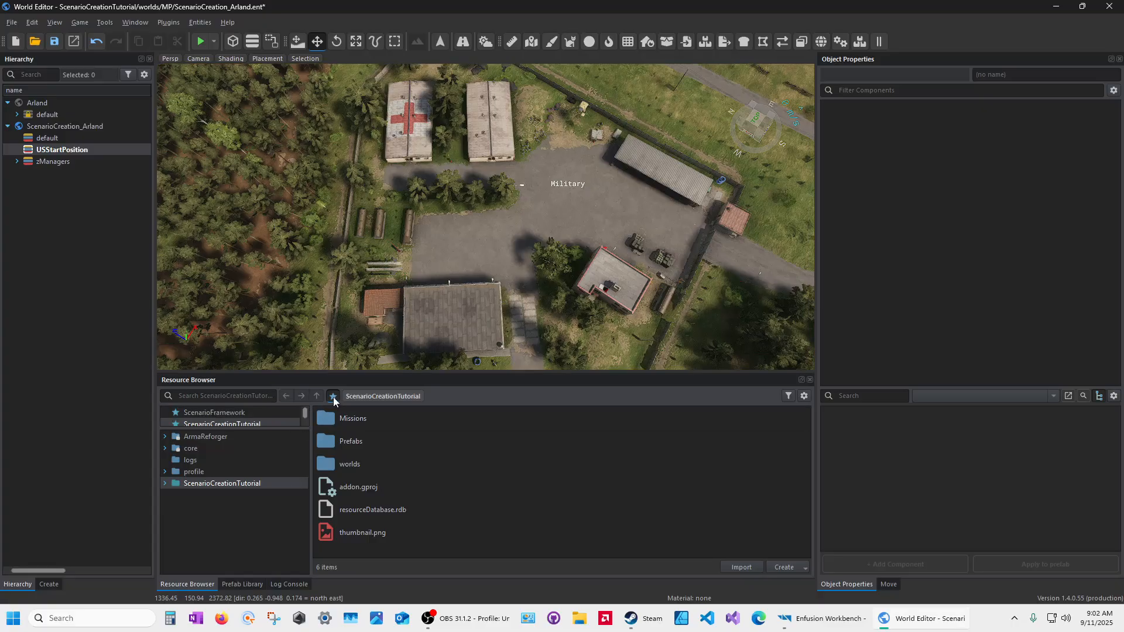
pyautogui.click(231, 412)
pyautogui.click(333, 397)
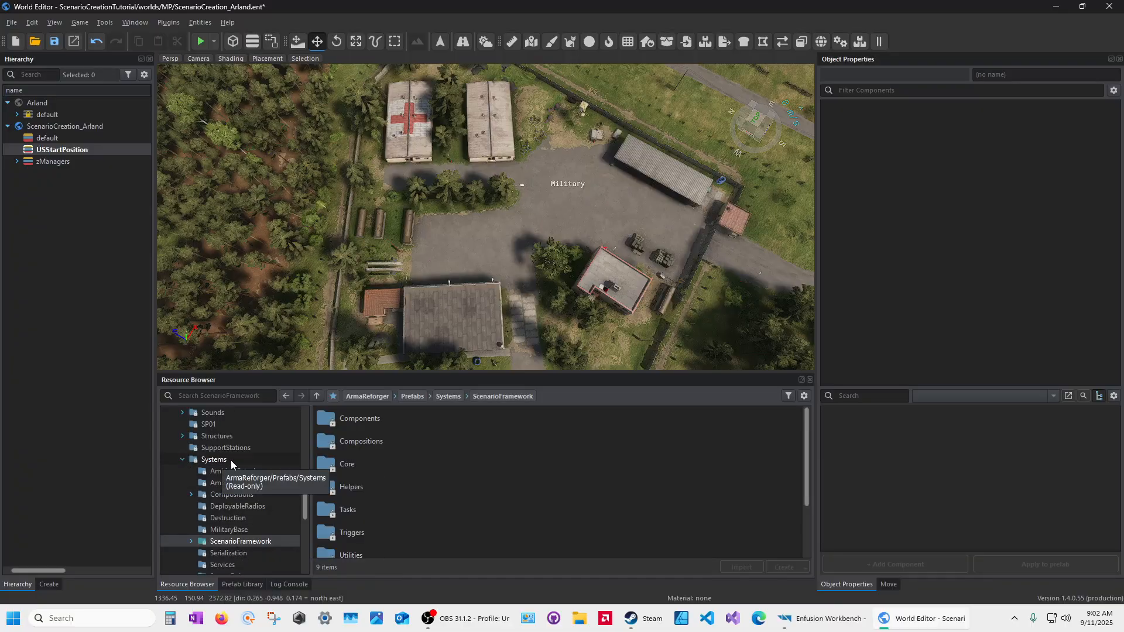
# Search the resources for "ScenarioF", select the ScenarioFramework folder under Prefabs/Systems, and clear the search
pyautogui.scroll(8, 231, 462)
pyautogui.click(217, 396)
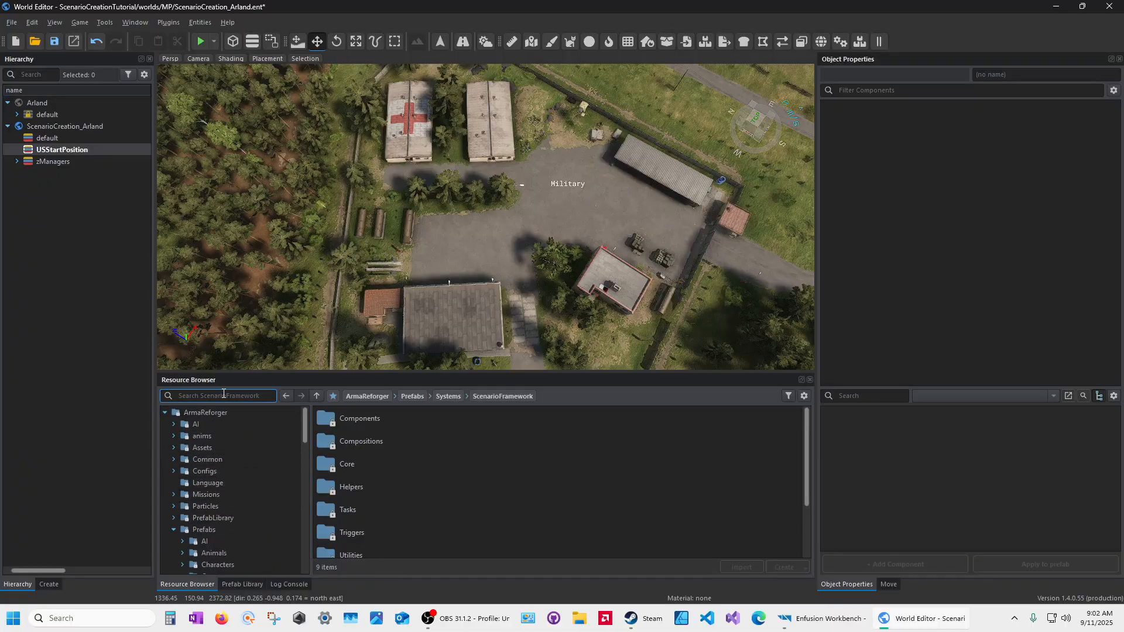
pyautogui.write('Sce')
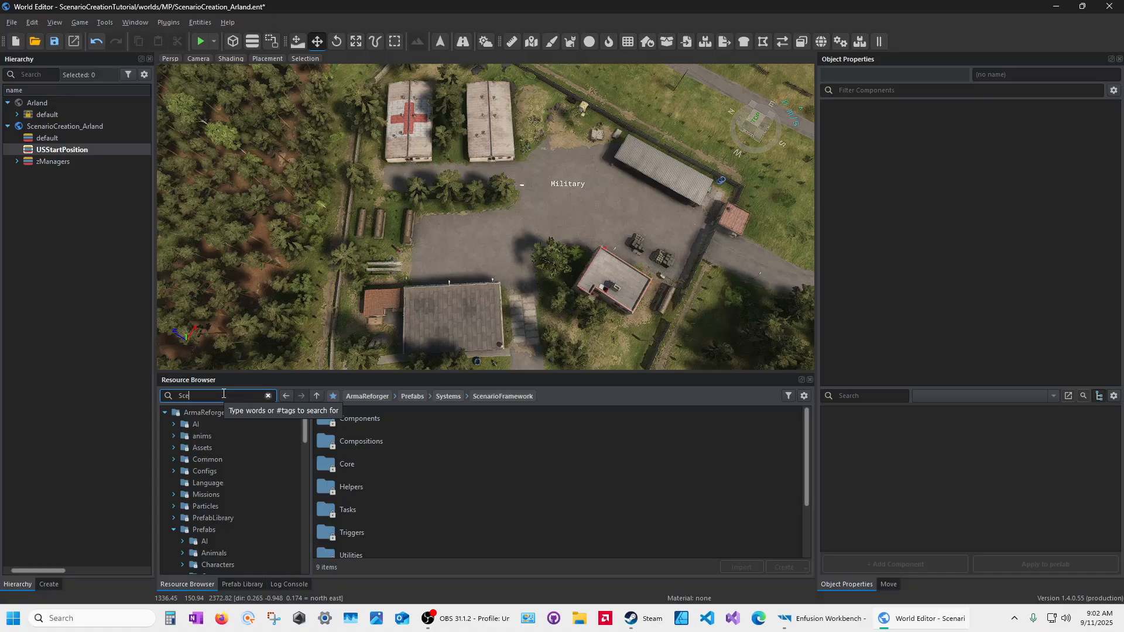
pyautogui.write('narioF')
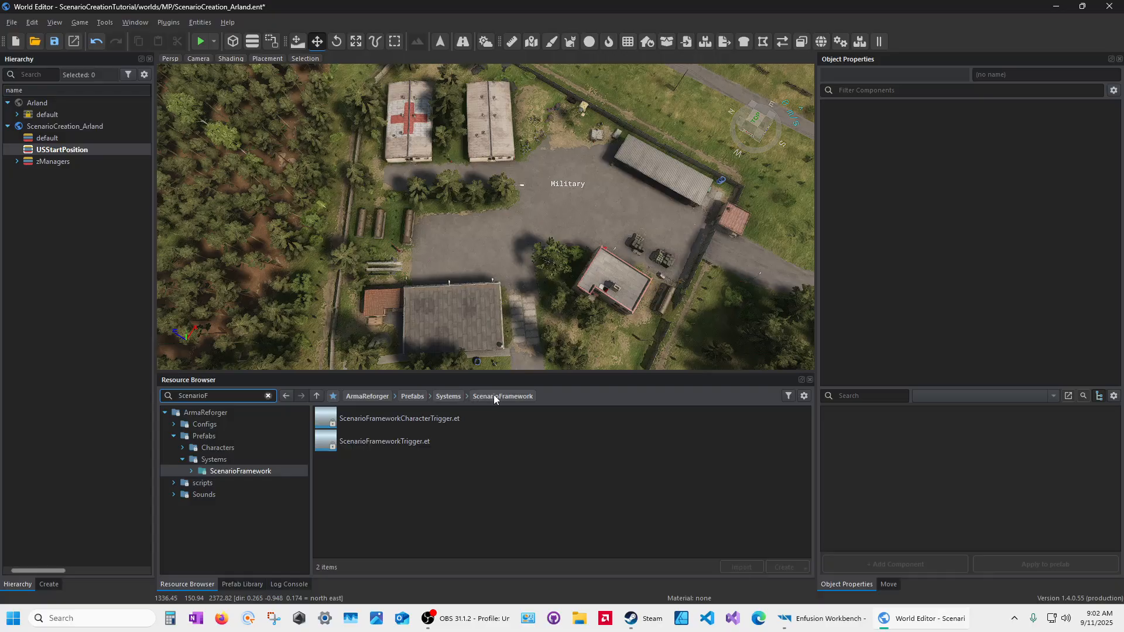
pyautogui.click(228, 472)
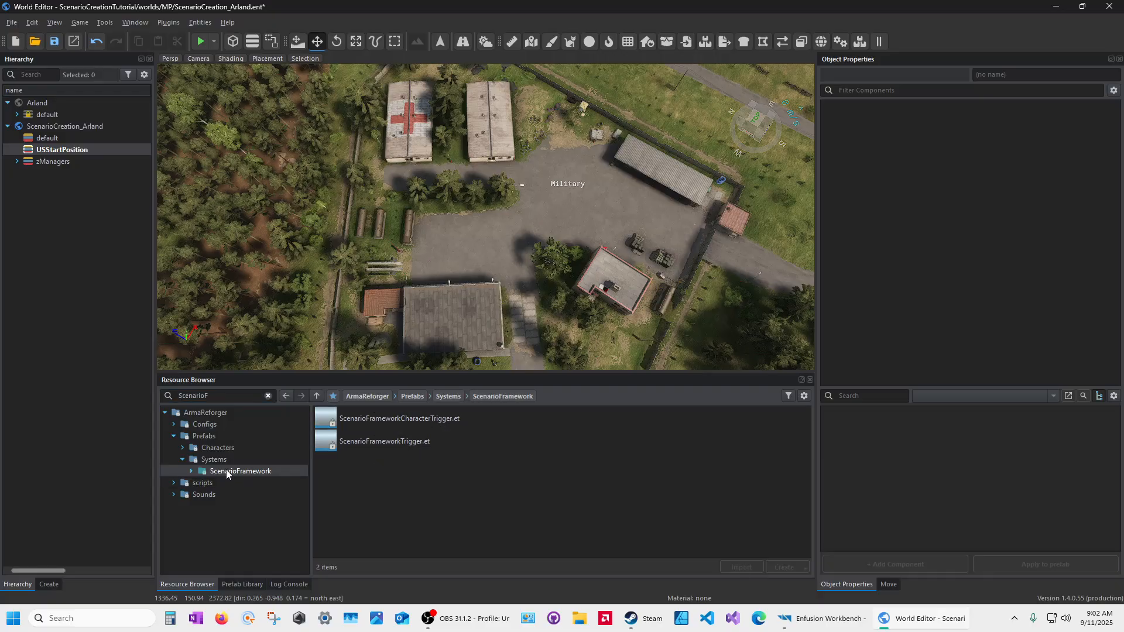
pyautogui.click(192, 471)
pyautogui.click(269, 397)
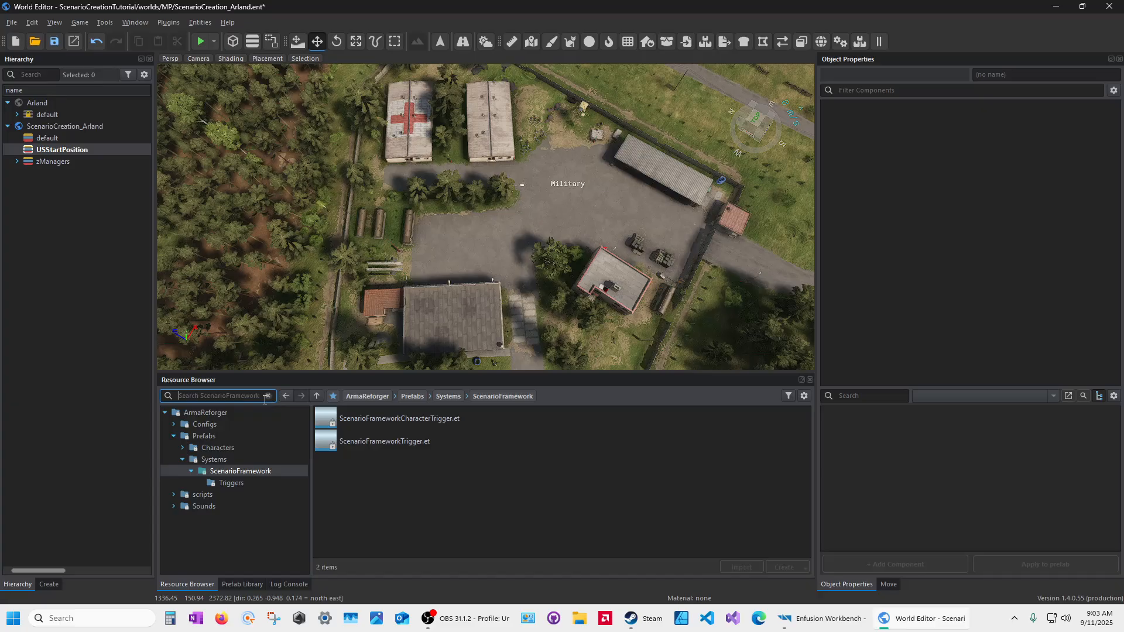
pyautogui.scroll(-2, 278, 511)
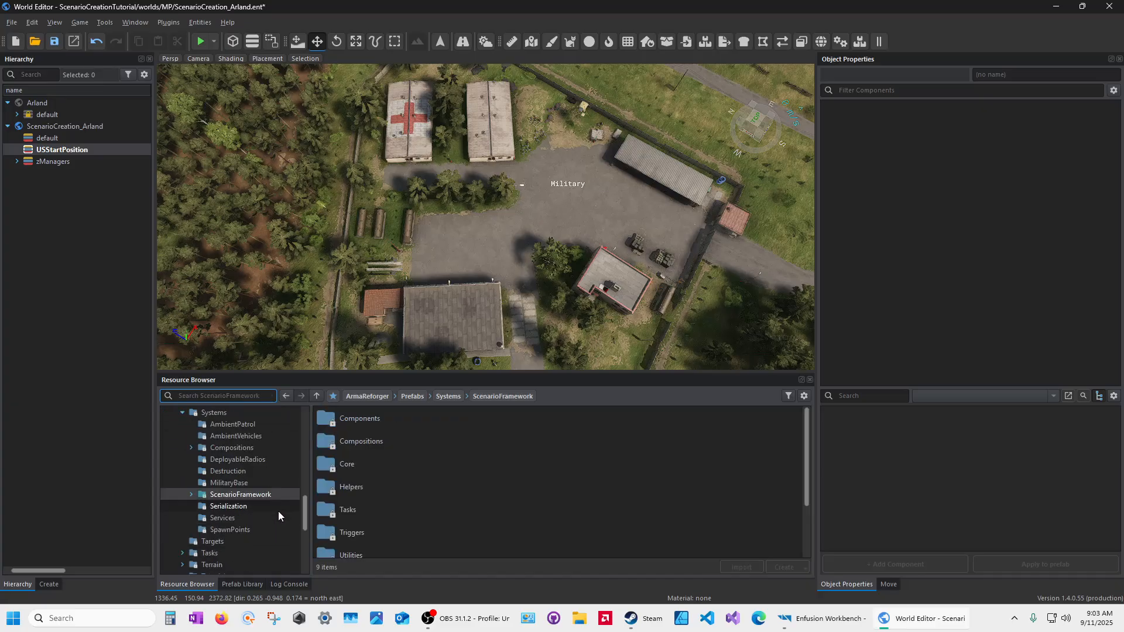
# Add the ArmaReforger/Prefabs/Systems/ScenarioFramework folder to the favourites and give the favourites list more room
pyautogui.click(213, 496)
pyautogui.click(333, 396)
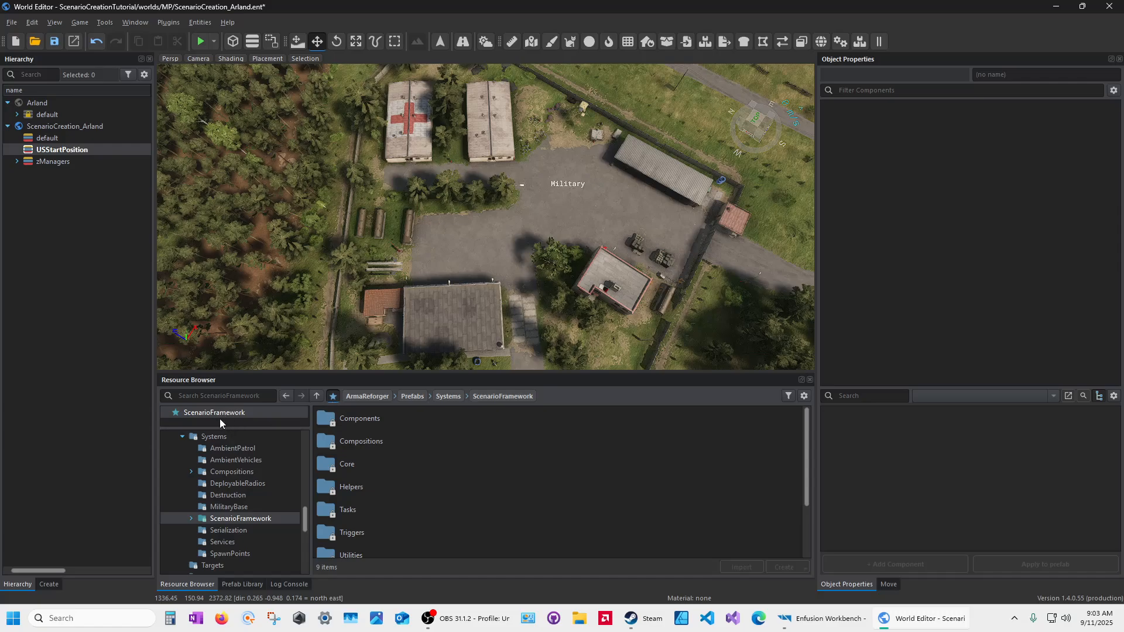
pyautogui.moveTo(222, 428); pyautogui.dragTo(224, 446)
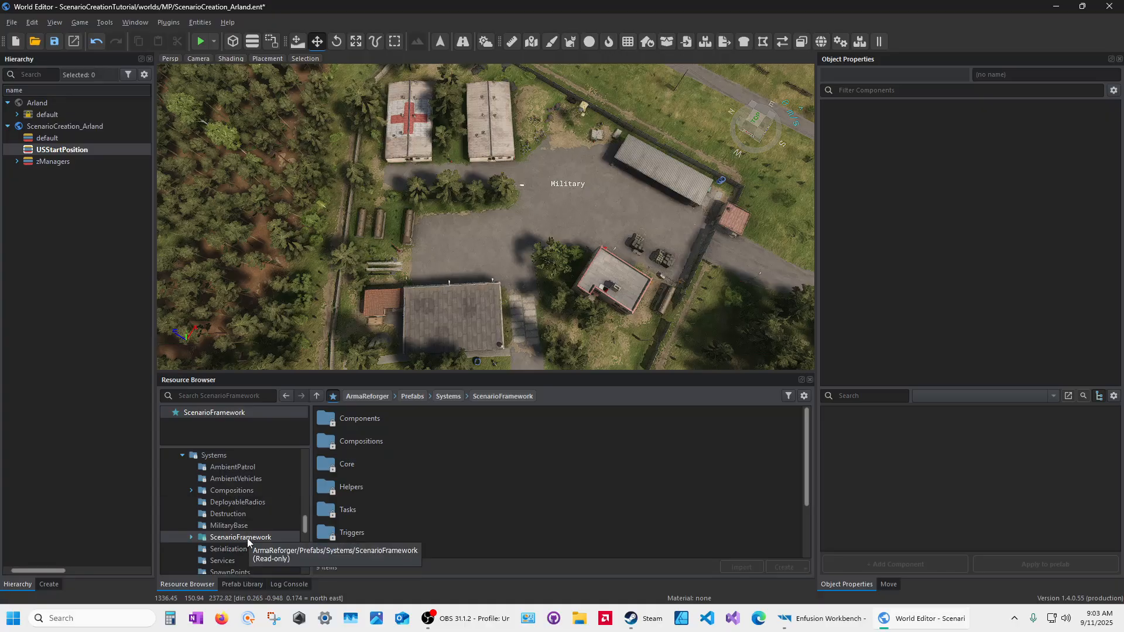
# Examine the subfolders of ScenarioFramework in the folder tree and collapse the folder again
pyautogui.click(191, 537)
pyautogui.scroll(-3, 273, 508)
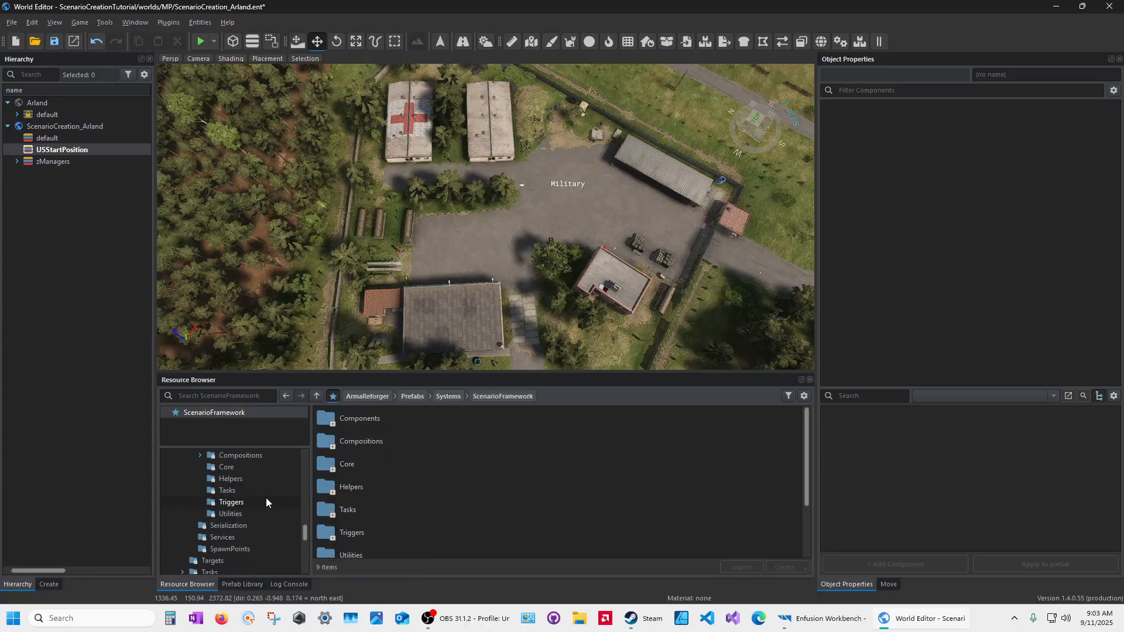
pyautogui.scroll(2, 264, 499)
pyautogui.click(190, 502)
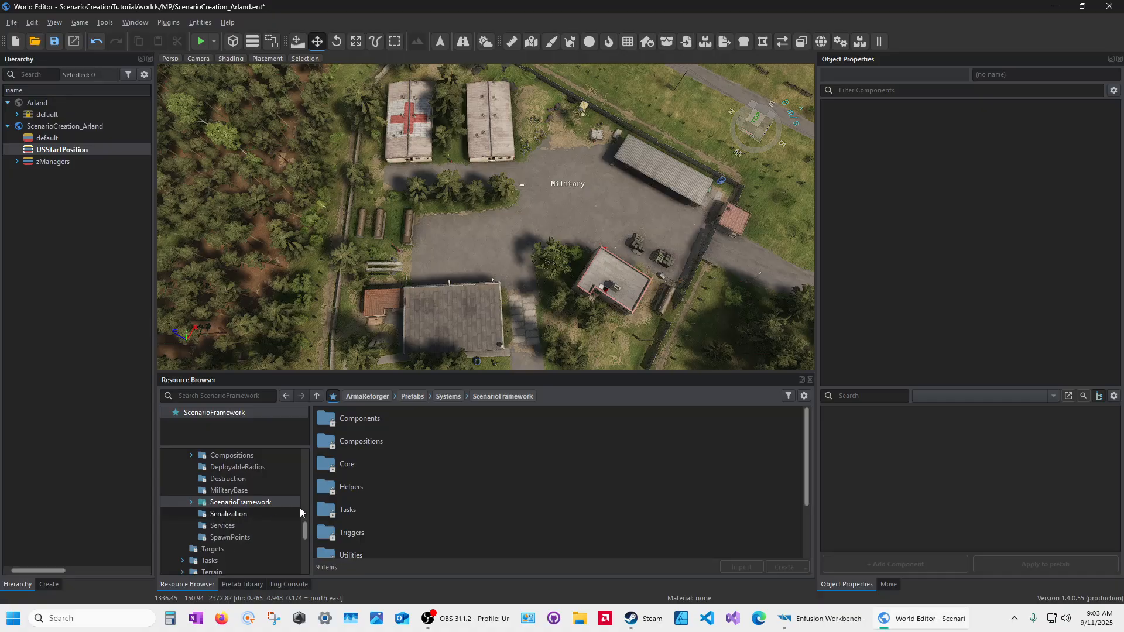
pyautogui.scroll(-2, 367, 477)
pyautogui.scroll(2, 367, 477)
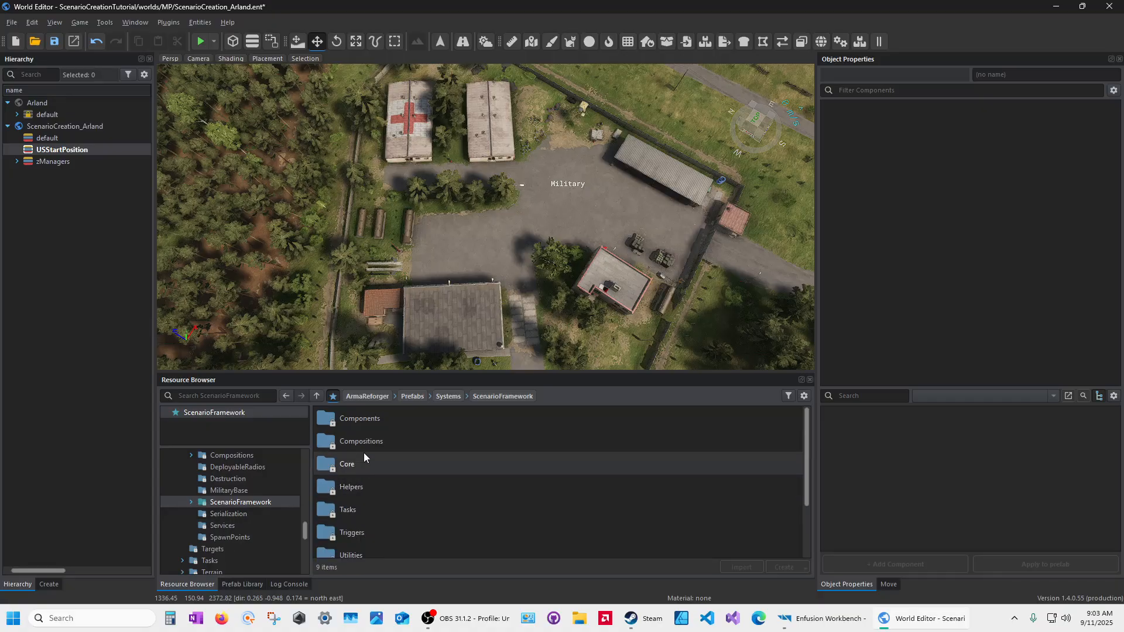
# Open the Components folder of ScenarioFramework and look through its area, layer, task, logic and slot prefabs
pyautogui.click(333, 425)
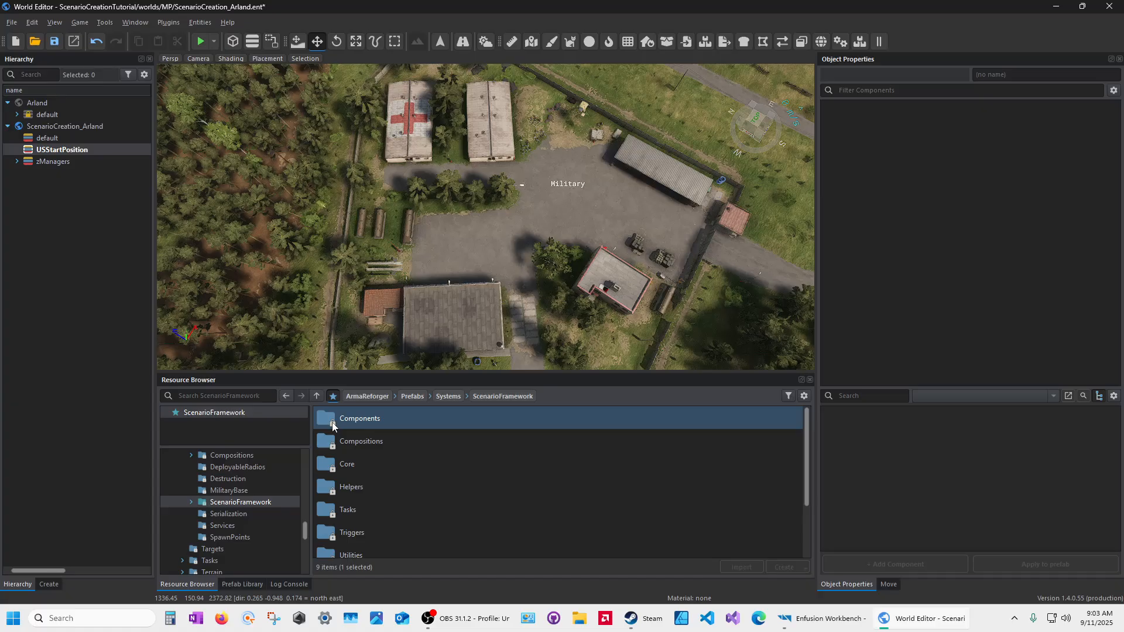
pyautogui.doubleClick(328, 426)
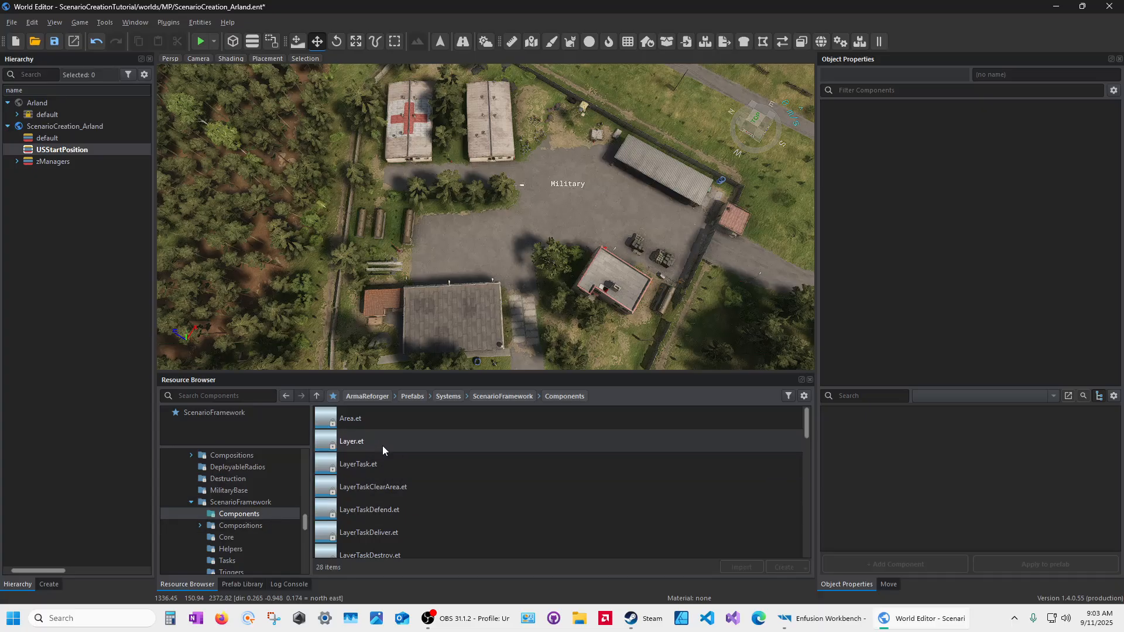
pyautogui.scroll(-1, 349, 456)
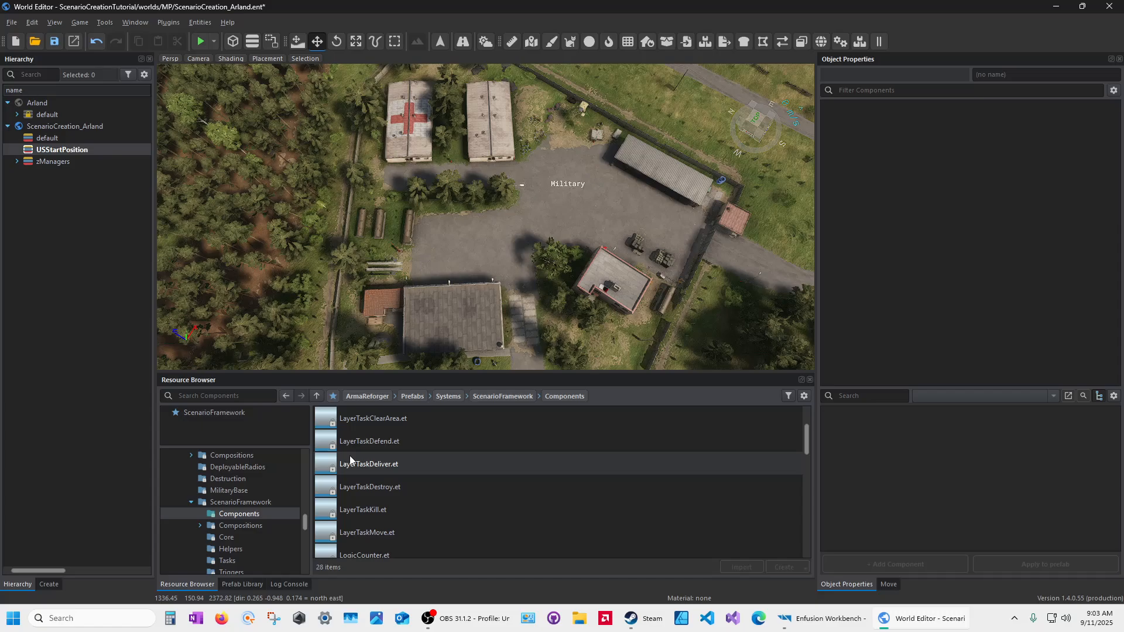
pyautogui.scroll(-1, 350, 460)
pyautogui.scroll(-1, 350, 462)
pyautogui.scroll(-4, 350, 468)
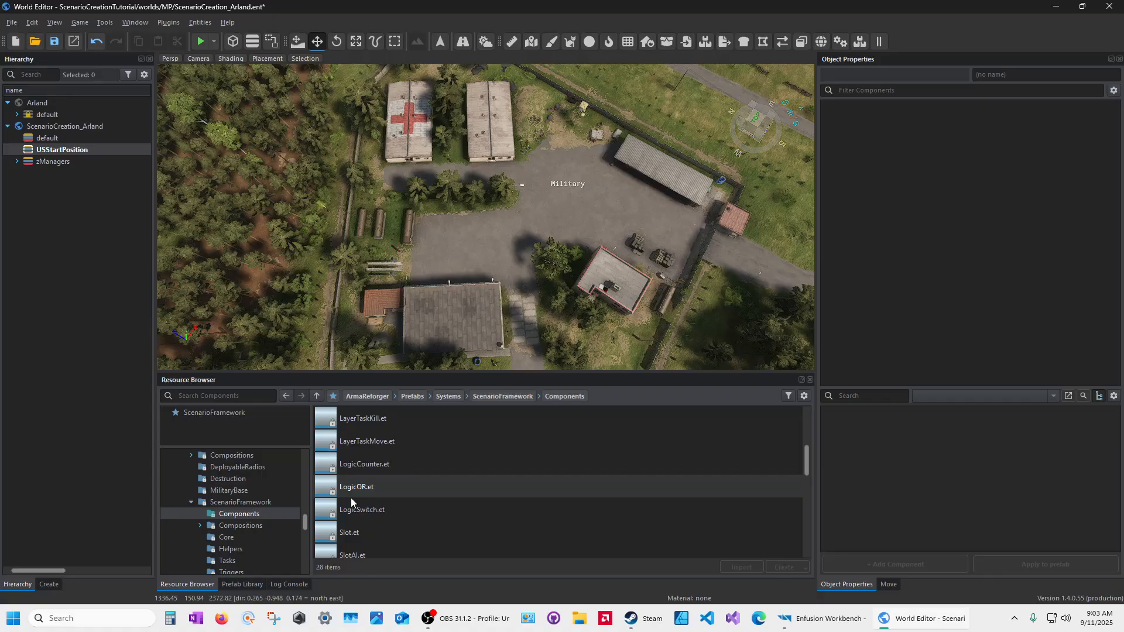
pyautogui.scroll(7, 352, 492)
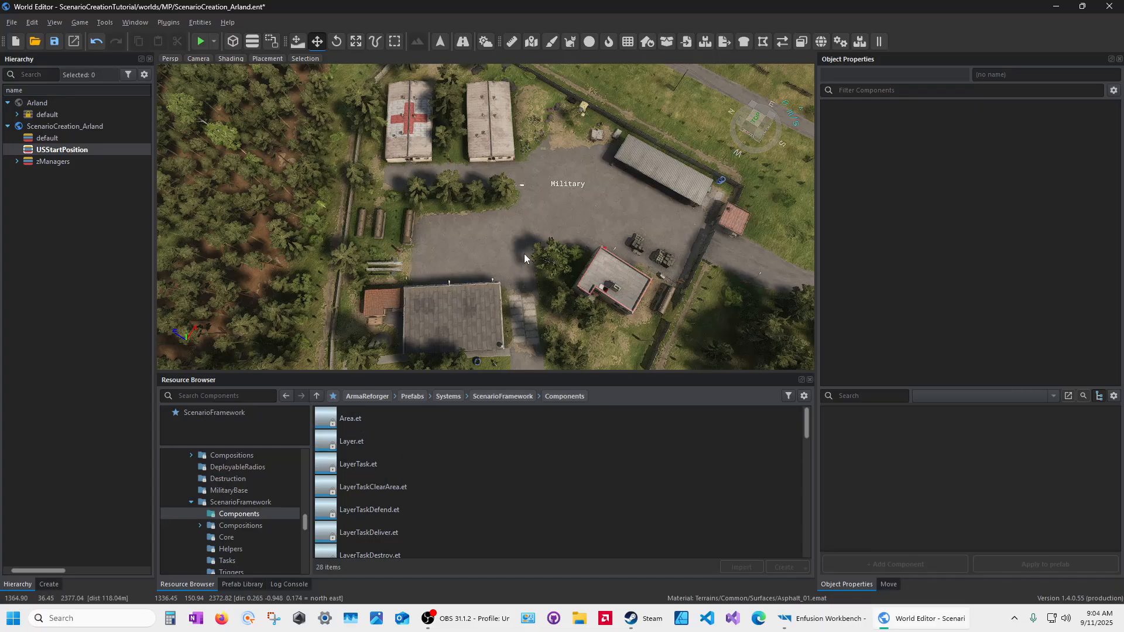
# Place the Area.et prefab on the paved yard of the military compound in the USStartPosition layer
pyautogui.scroll(-5, 532, 271)
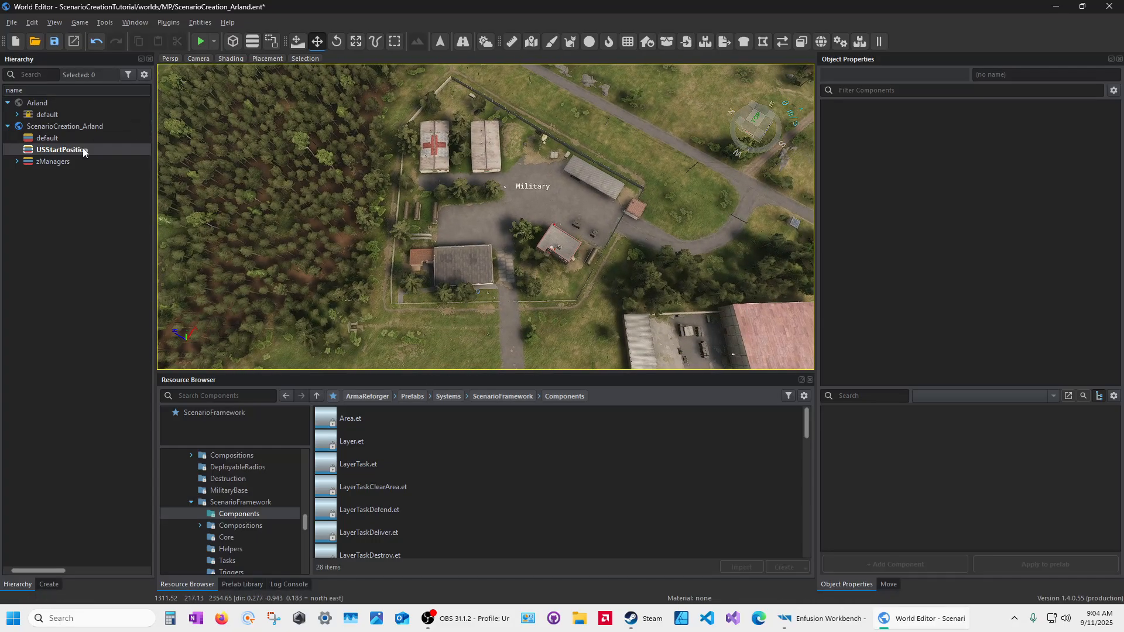
pyautogui.click(330, 422)
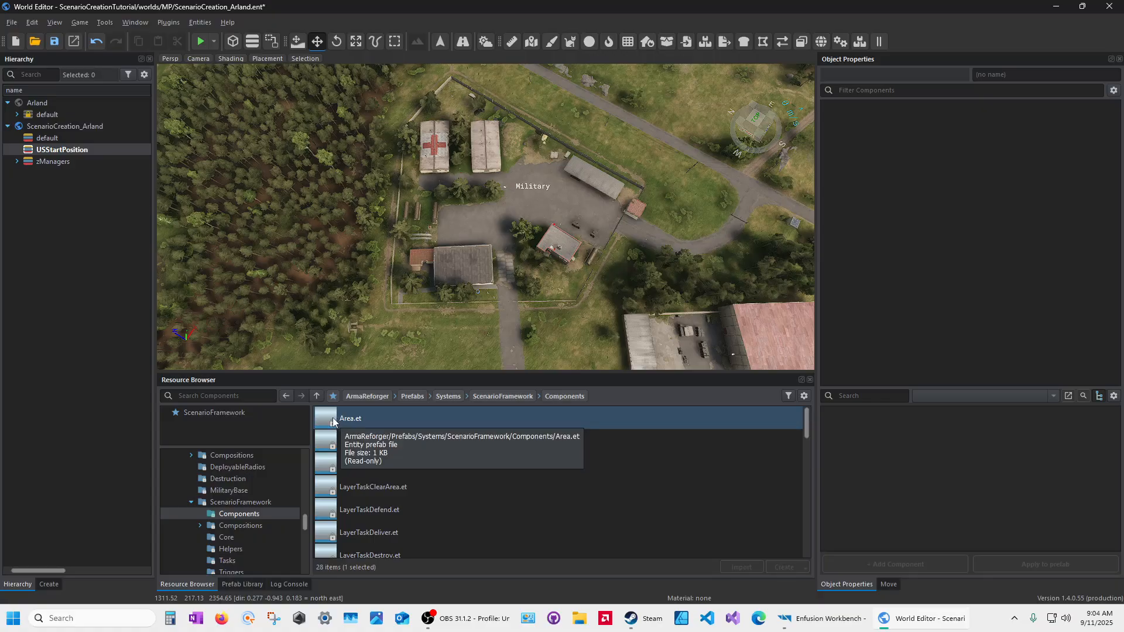
pyautogui.moveTo(333, 422); pyautogui.dragTo(511, 210)
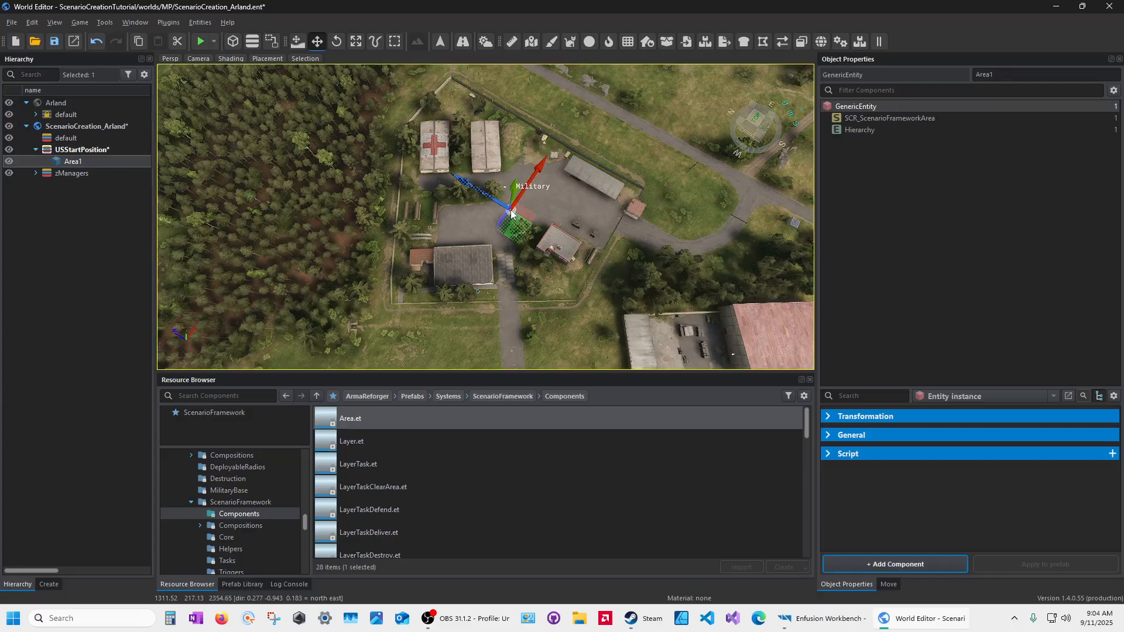
pyautogui.click(70, 163)
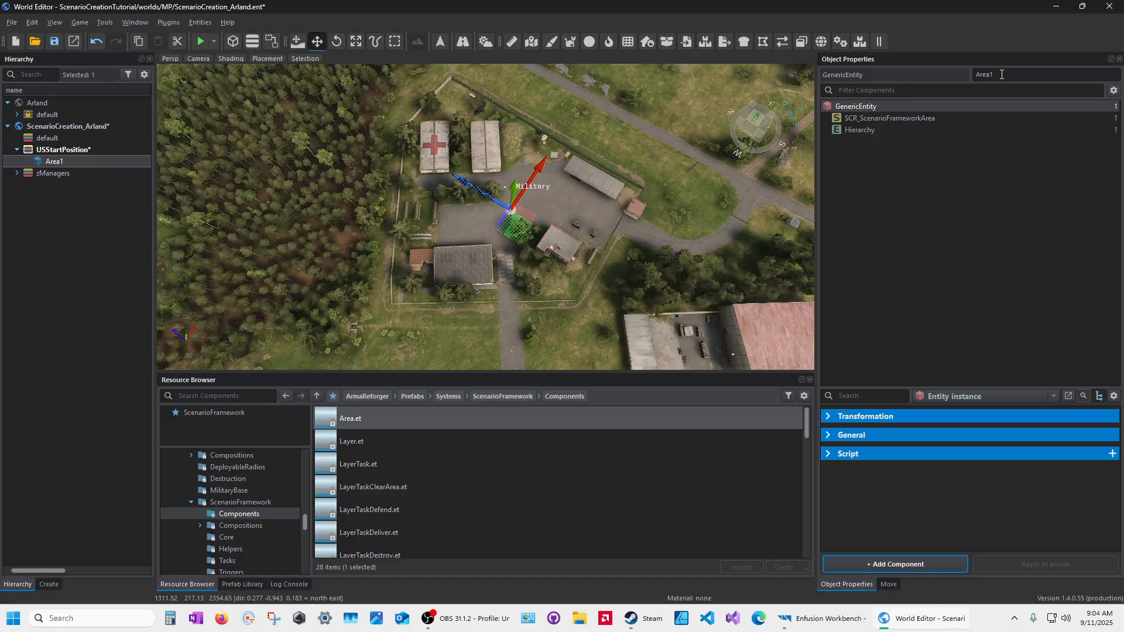
# Add the Layer.et prefab as a child of Area1 in the USStartPosition layer
pyautogui.click(46, 153)
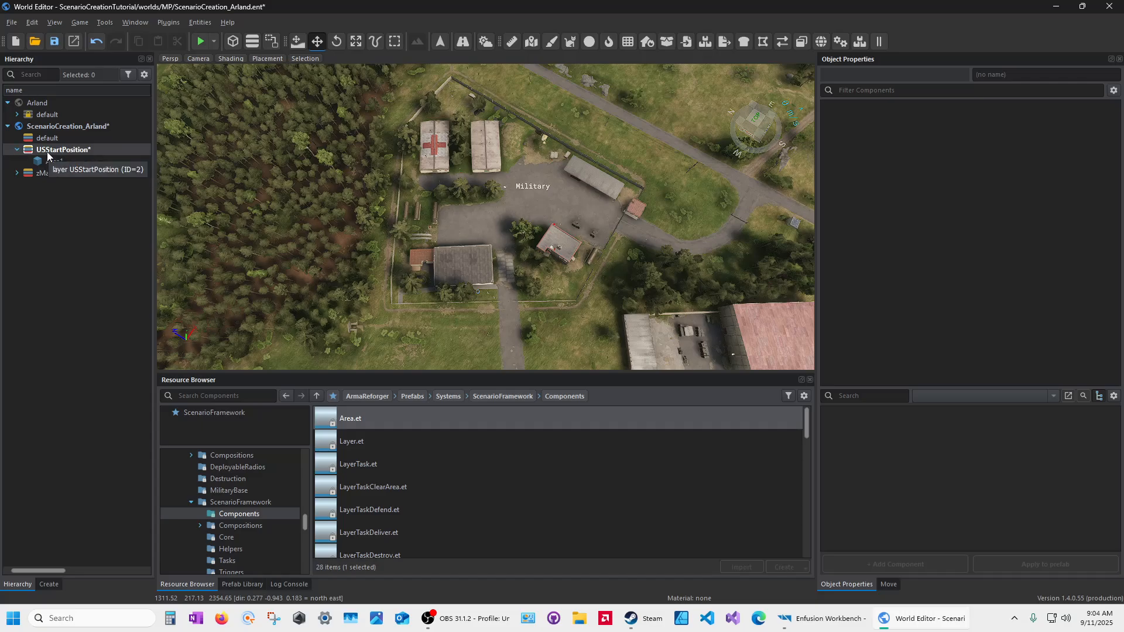
pyautogui.click(339, 446)
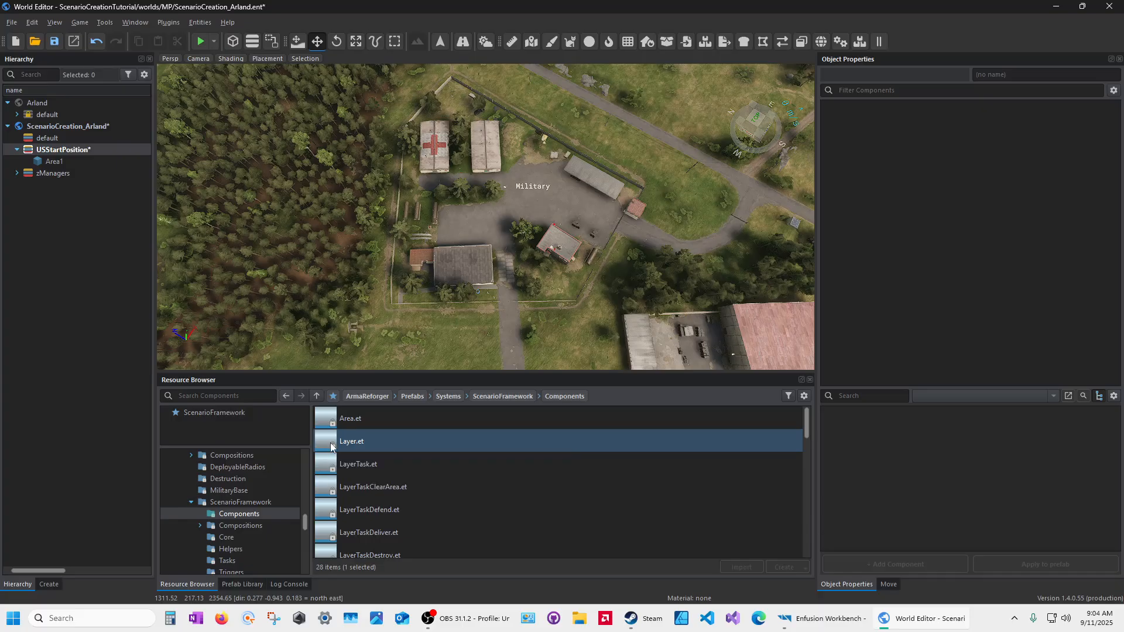
pyautogui.moveTo(331, 448); pyautogui.dragTo(48, 168)
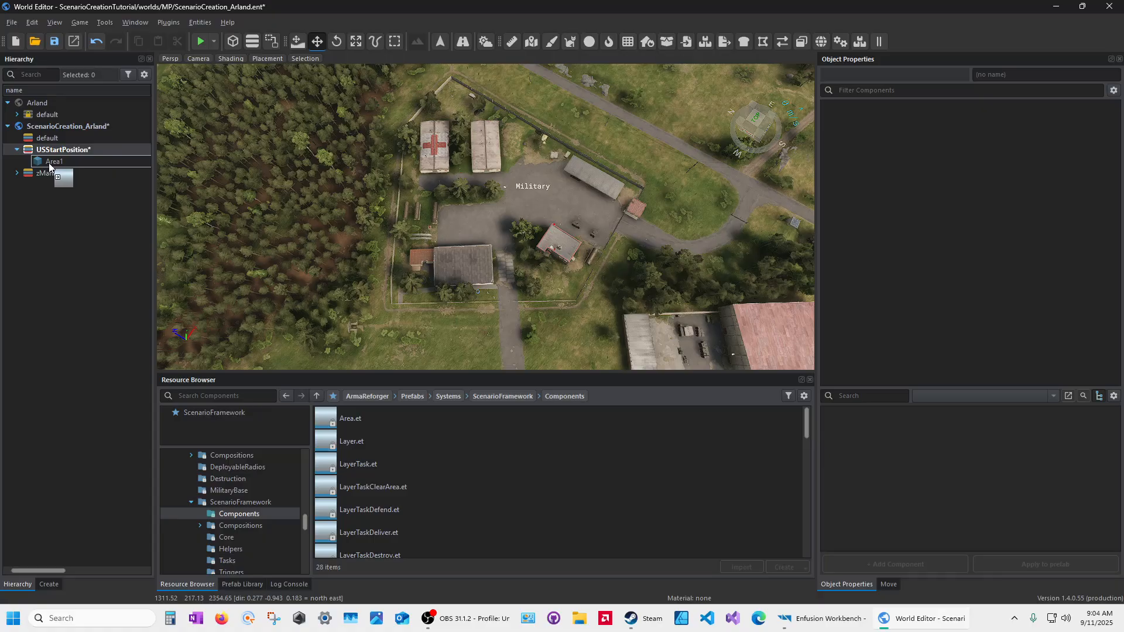
pyautogui.moveTo(50, 166); pyautogui.dragTo(49, 166)
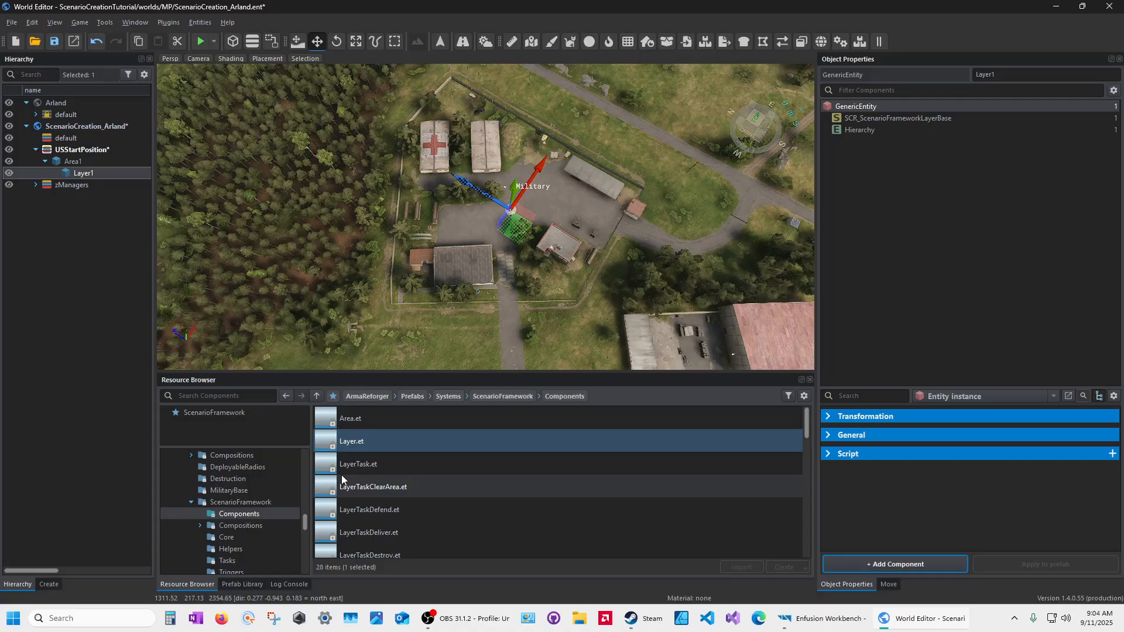
# Filter the Components folder for "slot" and add the Slot.et prefab as a child of Layer1
pyautogui.scroll(-1, 339, 490)
pyautogui.scroll(-2, 338, 490)
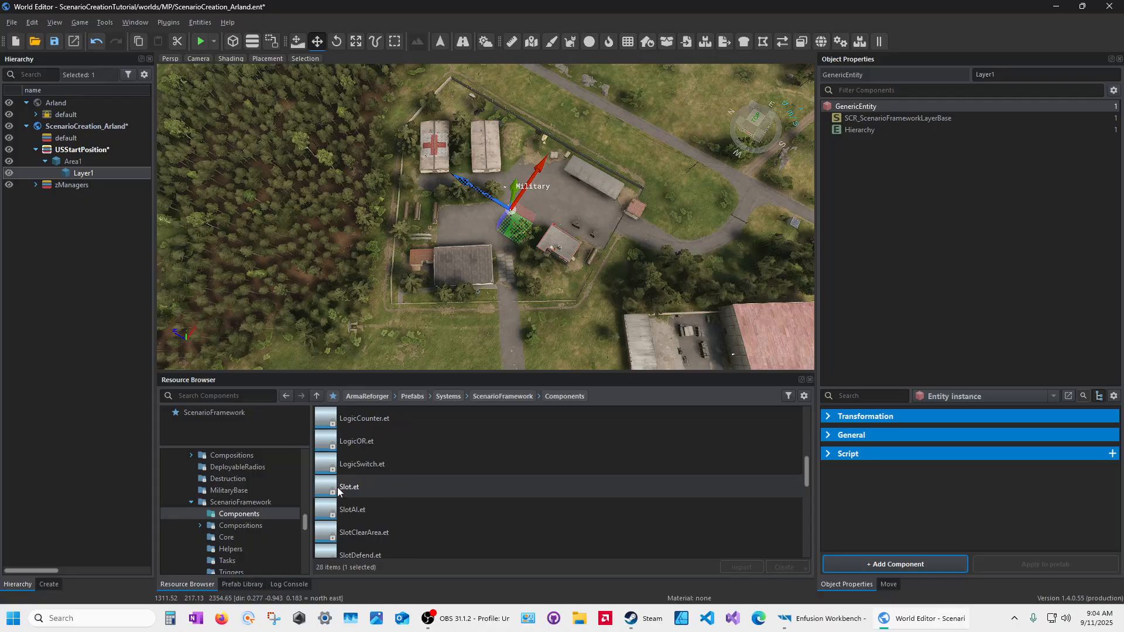
pyautogui.click(333, 486)
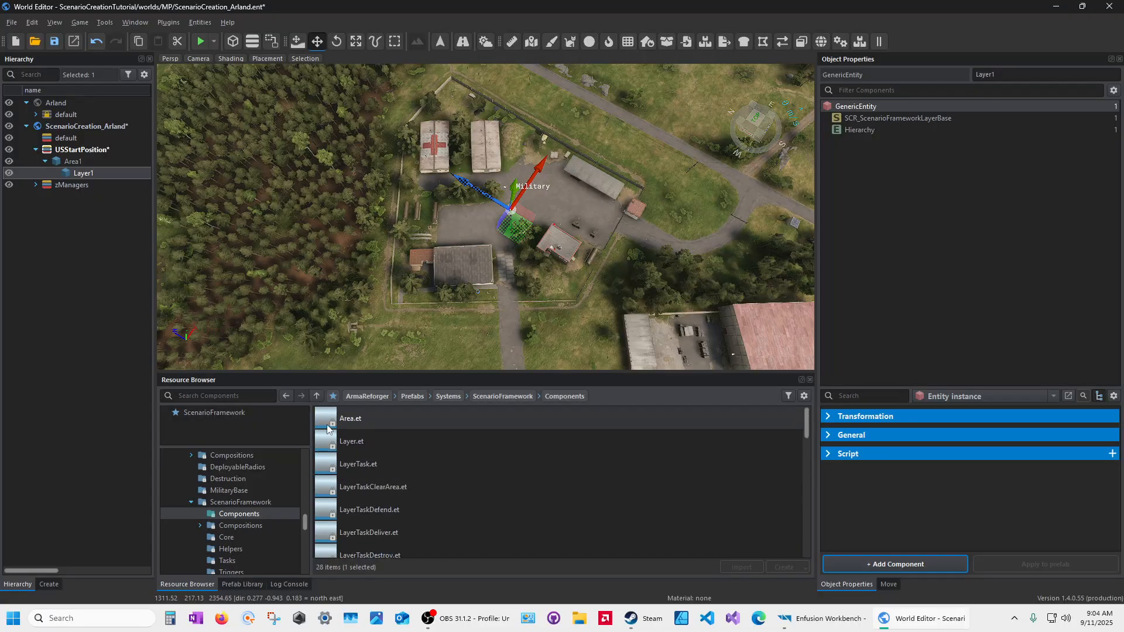
pyautogui.scroll(-2, 339, 467)
pyautogui.scroll(2, 338, 467)
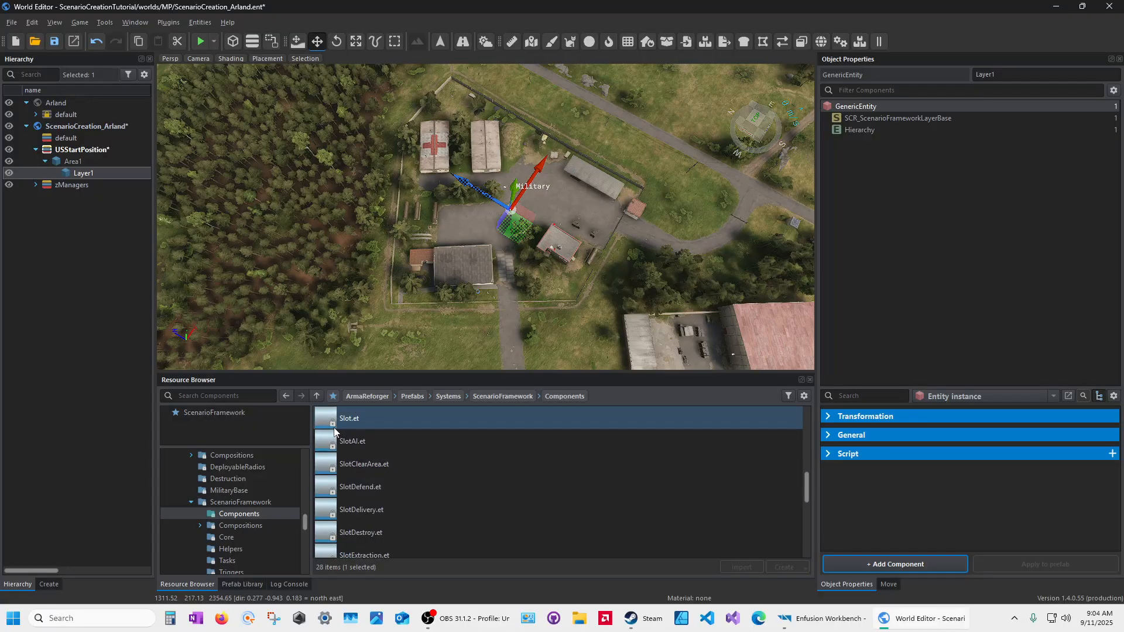
pyautogui.click(237, 397)
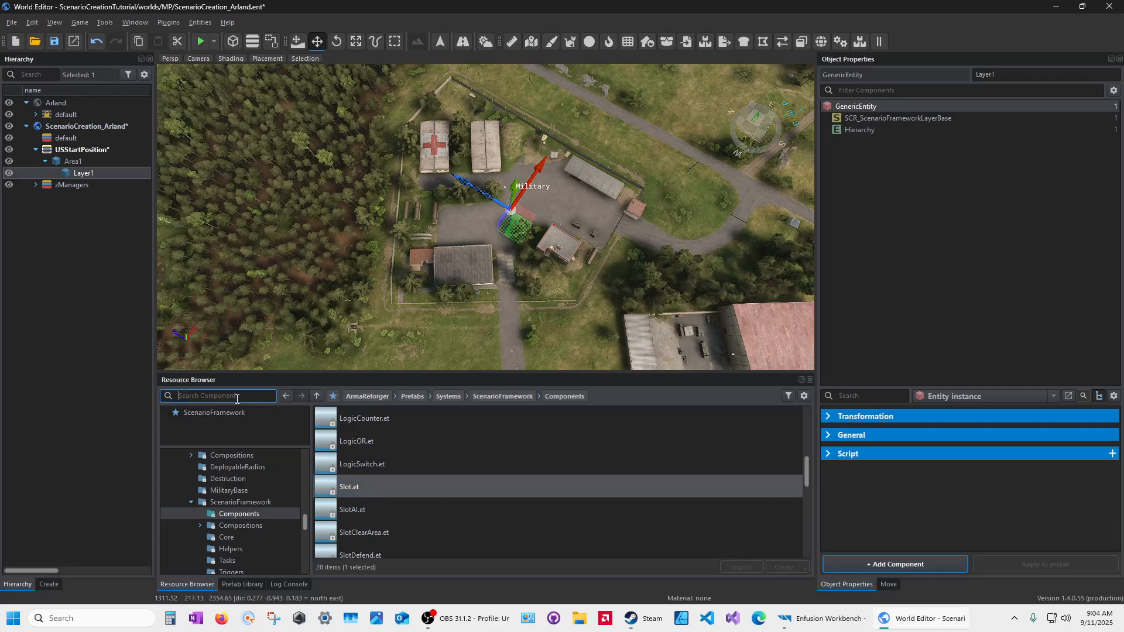
pyautogui.write('slot')
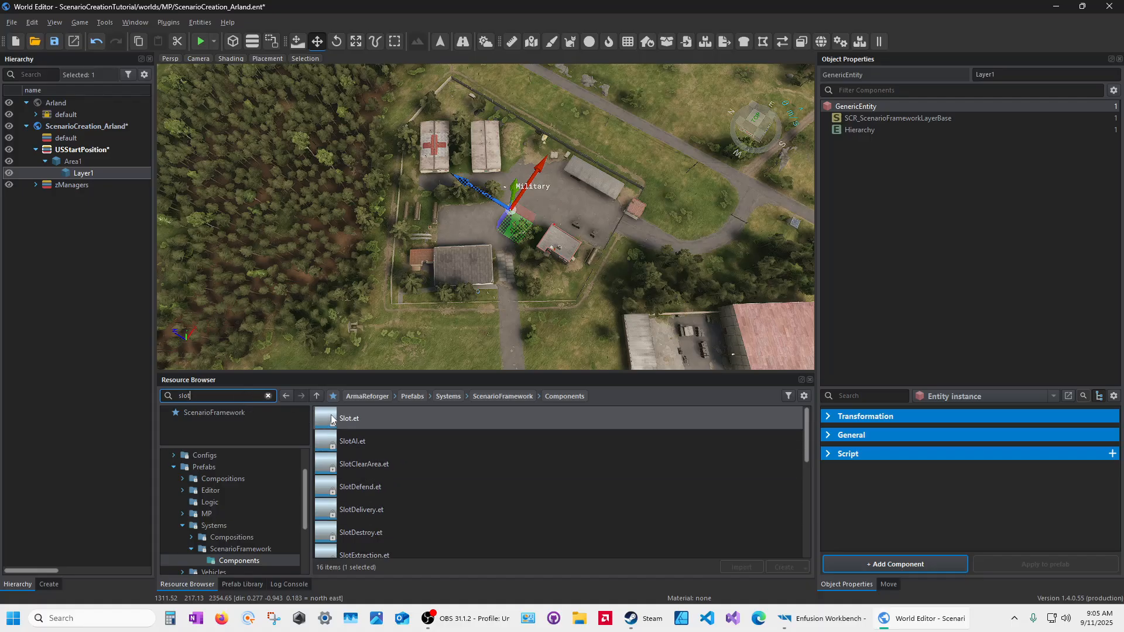
pyautogui.click(332, 419)
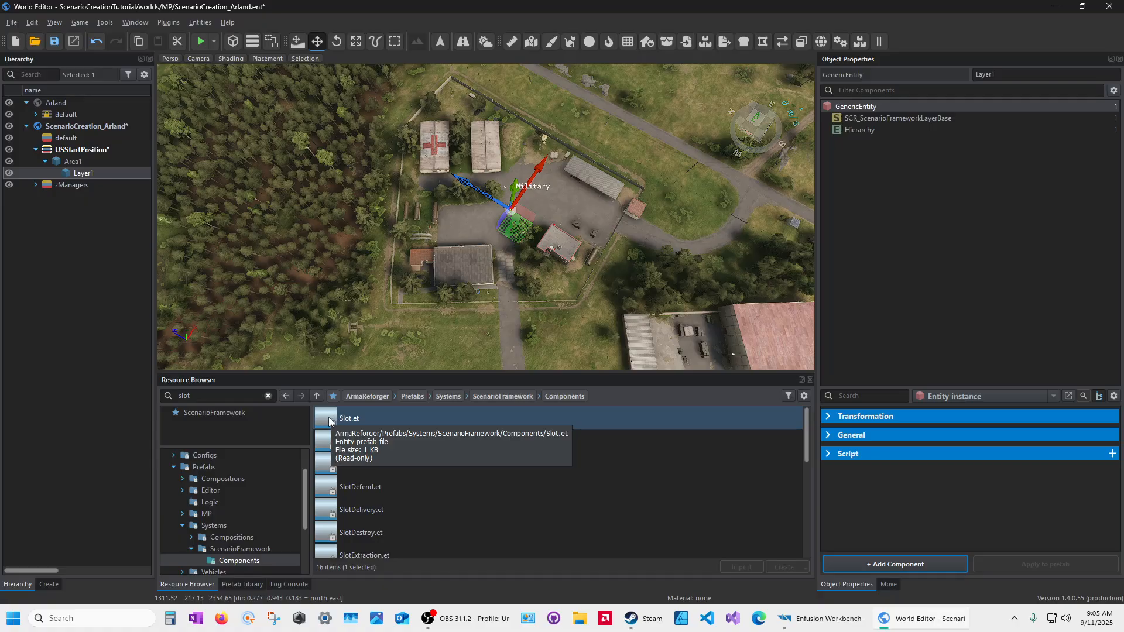
pyautogui.moveTo(330, 422); pyautogui.dragTo(85, 175)
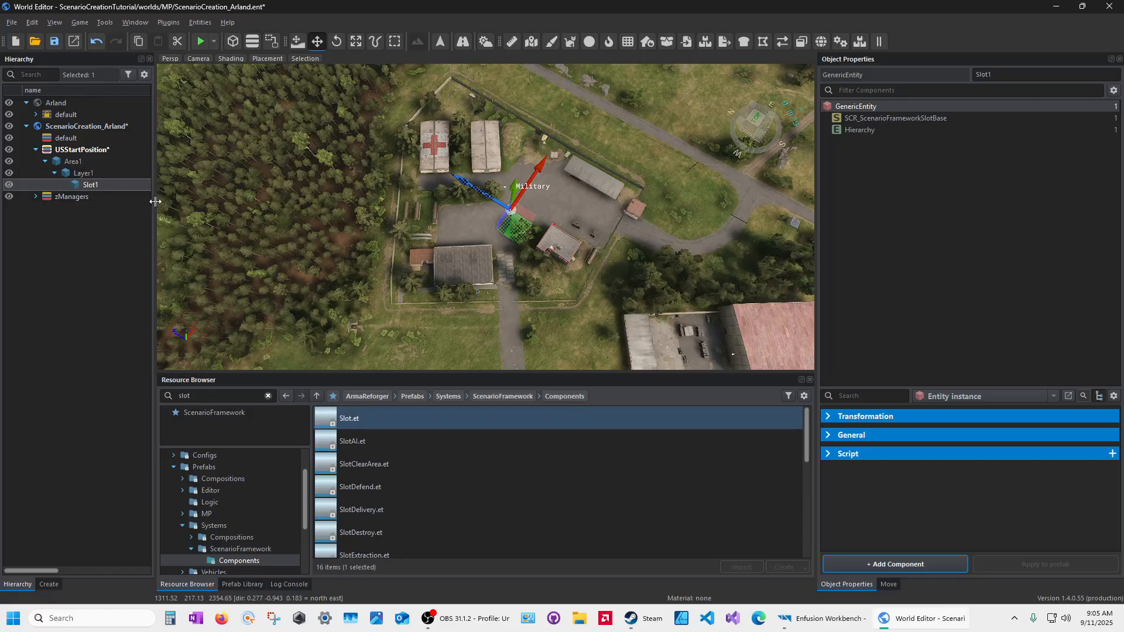
# Widen the hierarchy to show its prefab column and check the nested Area, Layer and Slot entities
pyautogui.moveTo(153, 200); pyautogui.dragTo(316, 197)
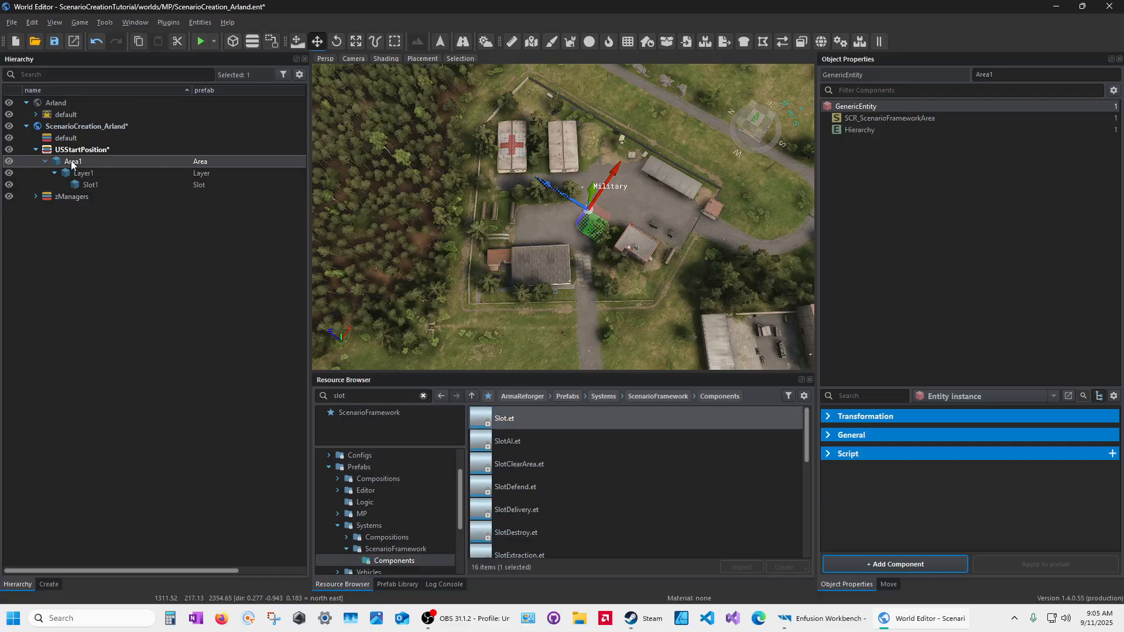
pyautogui.click(83, 174)
pyautogui.click(89, 186)
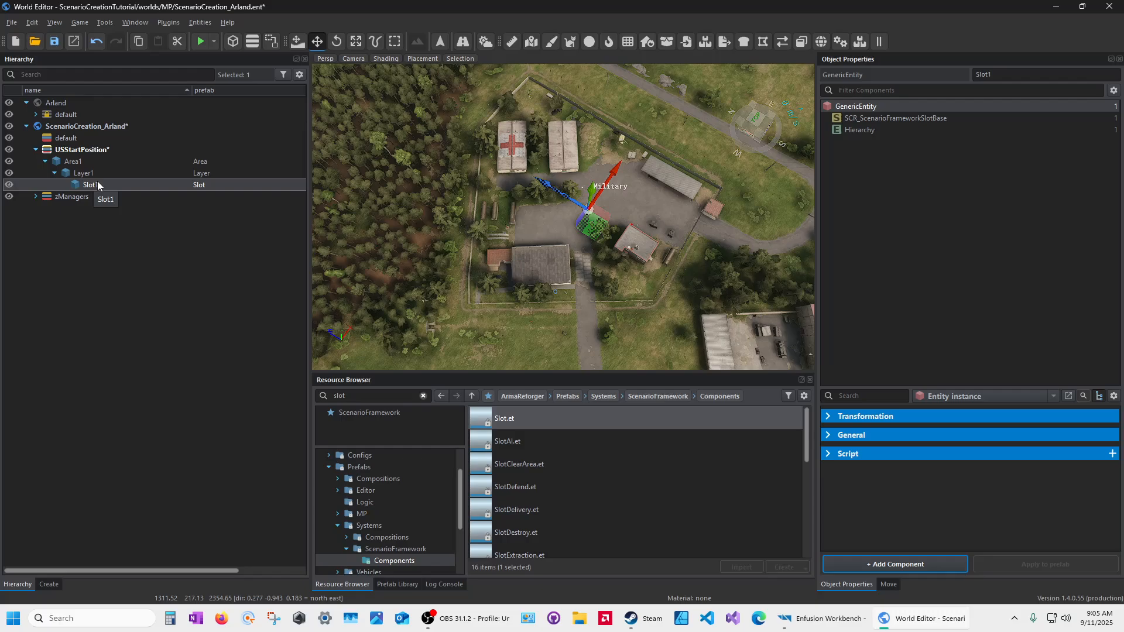
# Move Slot1 out of Layer1 into the USStartPosition layer and nest it back under Layer1
pyautogui.moveTo(92, 186); pyautogui.dragTo(89, 151)
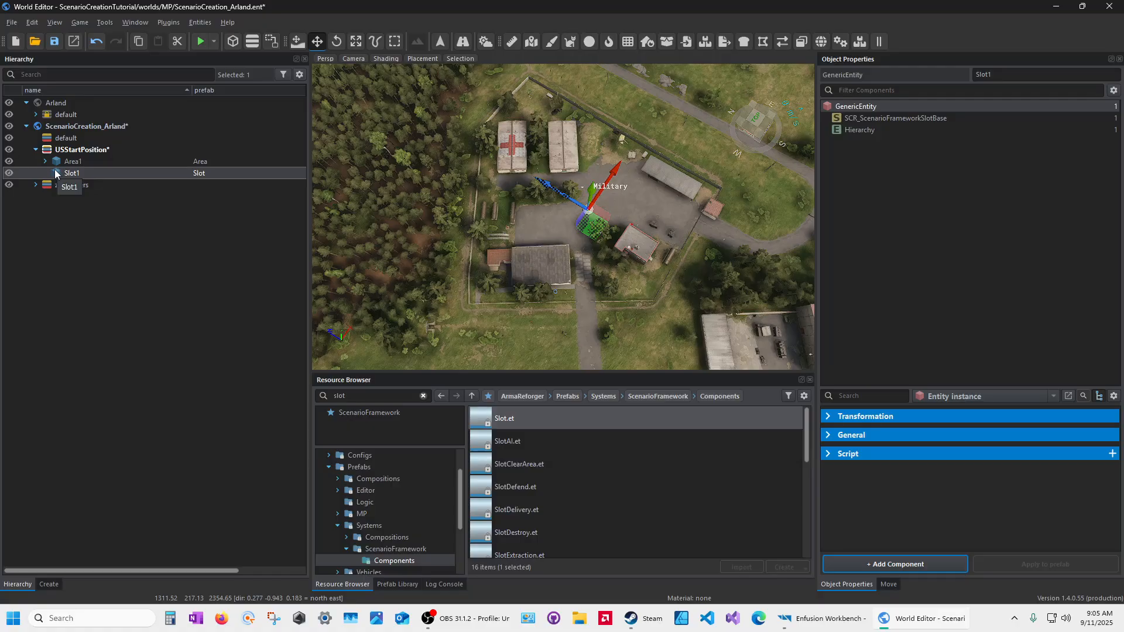
pyautogui.click(45, 162)
pyautogui.moveTo(69, 185); pyautogui.dragTo(83, 175)
pyautogui.click(73, 163)
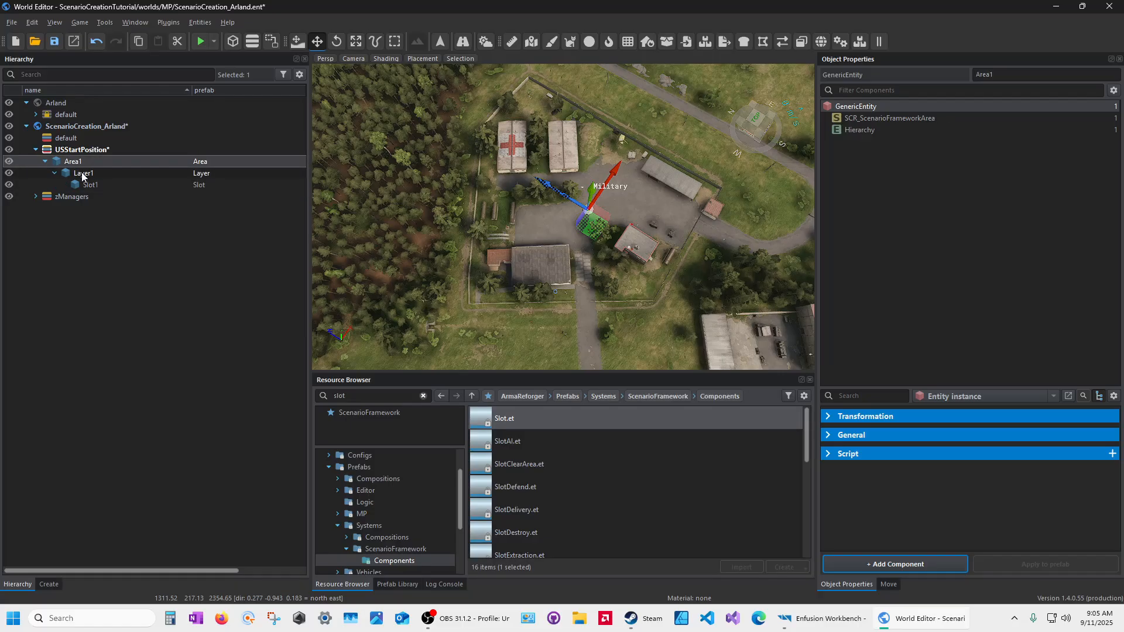
pyautogui.click(82, 176)
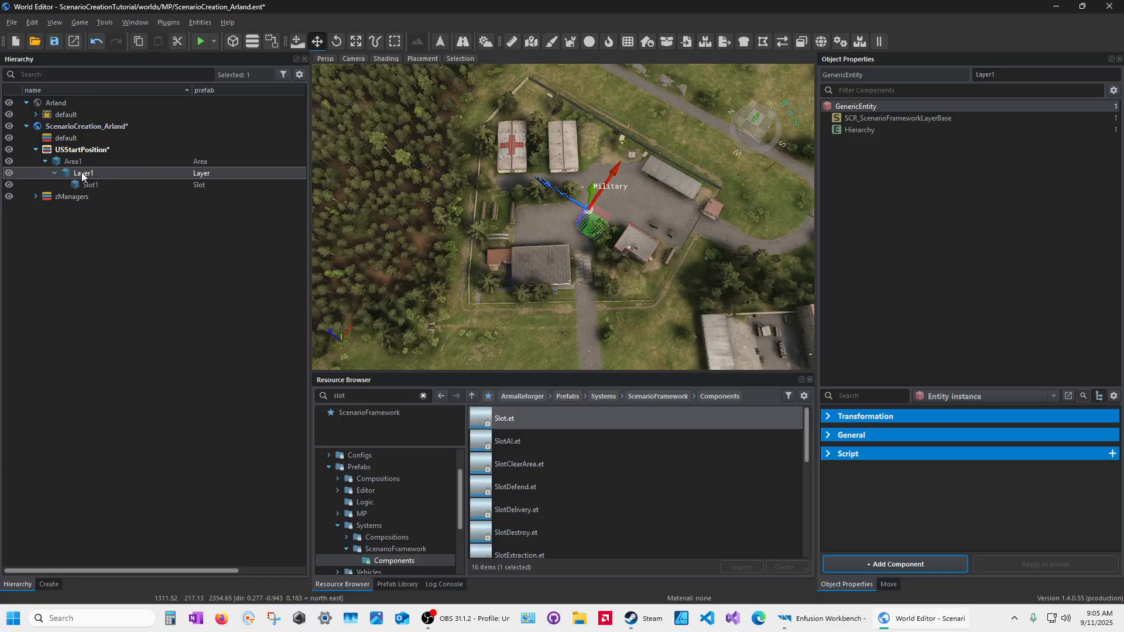
pyautogui.click(84, 185)
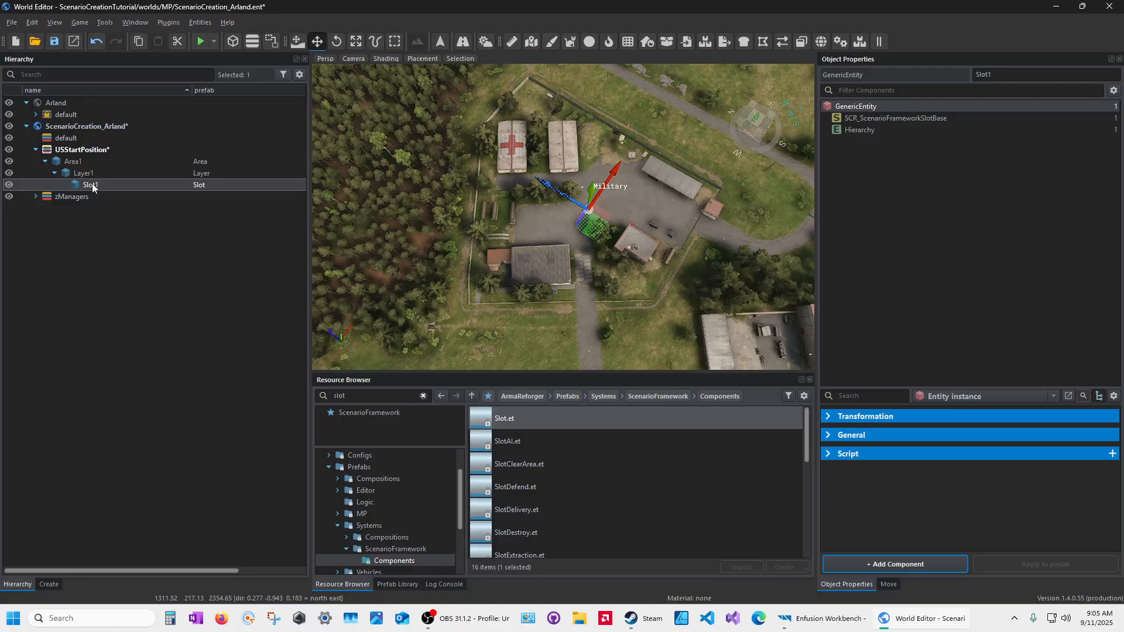
pyautogui.moveTo(93, 184)
pyautogui.mouseDown()
pyautogui.moveTo(70, 154)
pyautogui.moveTo(86, 177)
pyautogui.mouseUp()
# Enable debug shapes both in Workbench and during runtime on Area1's SCR_ScenarioFrameworkArea component and examine the area's extent over the island
pyautogui.click(76, 165)
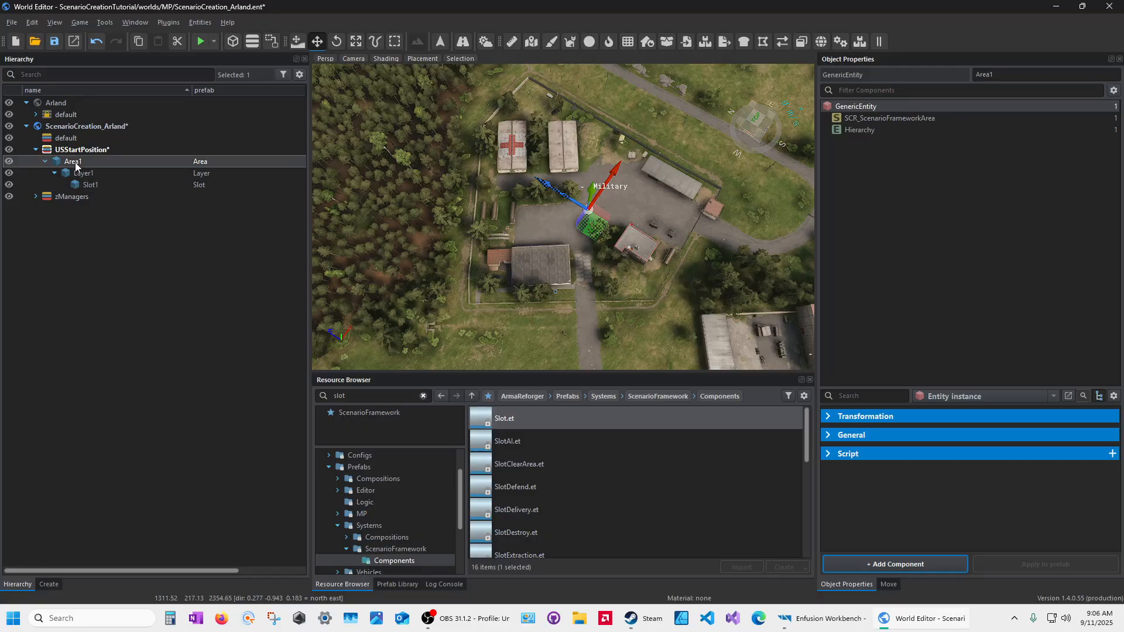
pyautogui.click(889, 118)
pyautogui.moveTo(596, 303); pyautogui.dragTo(614, 248, button='right')
pyautogui.scroll(-10, 673, 335)
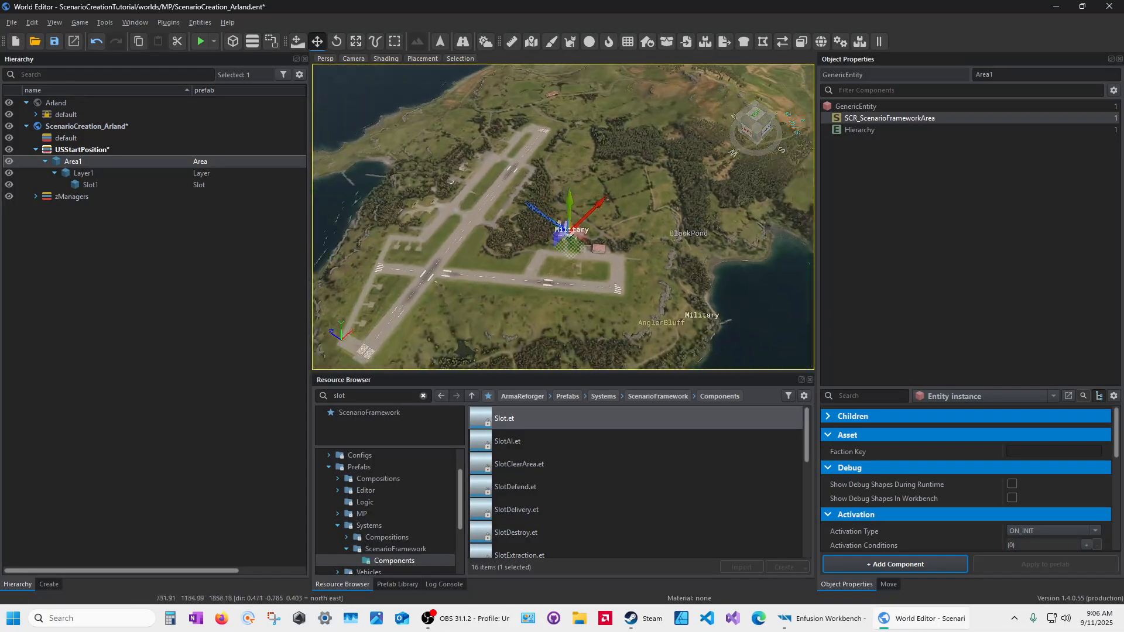
pyautogui.scroll(8, 673, 335)
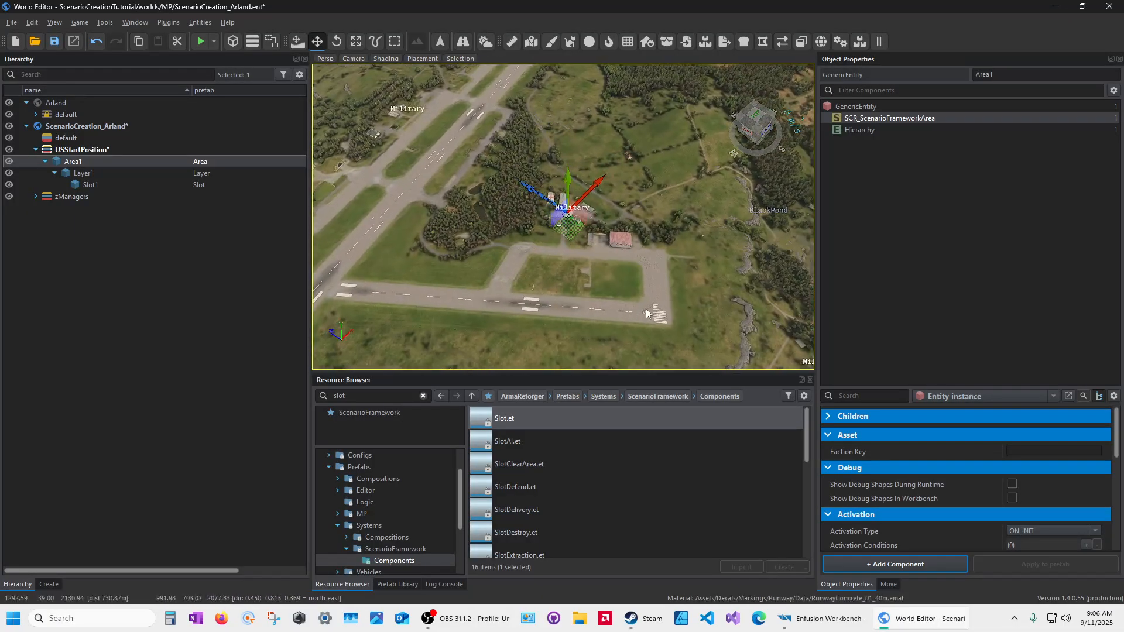
pyautogui.click(1012, 498)
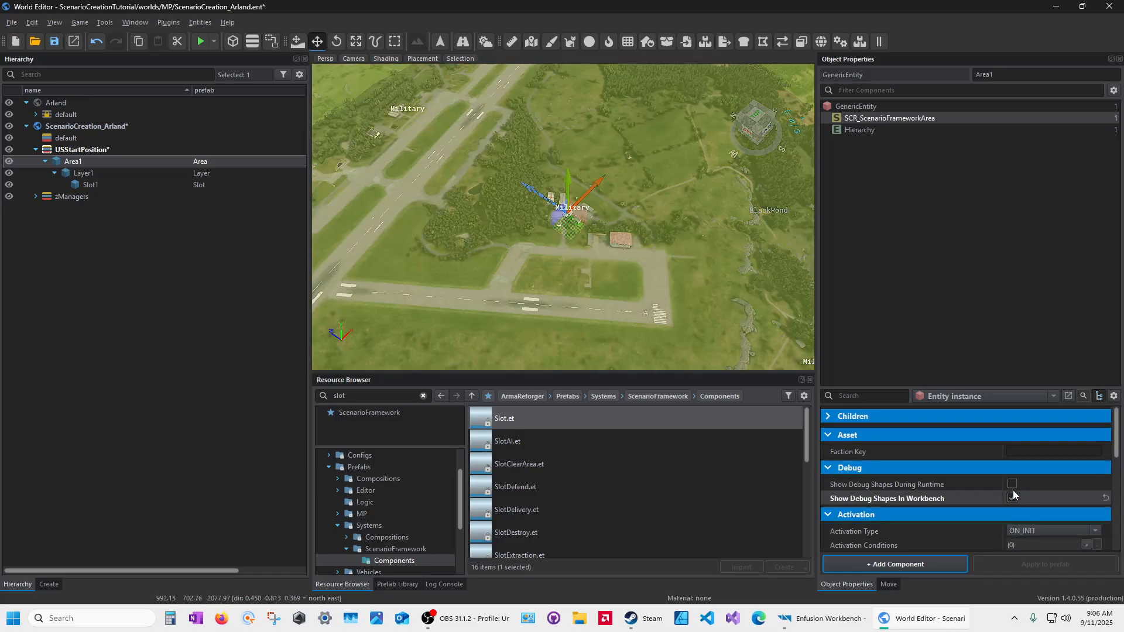
pyautogui.click(1012, 484)
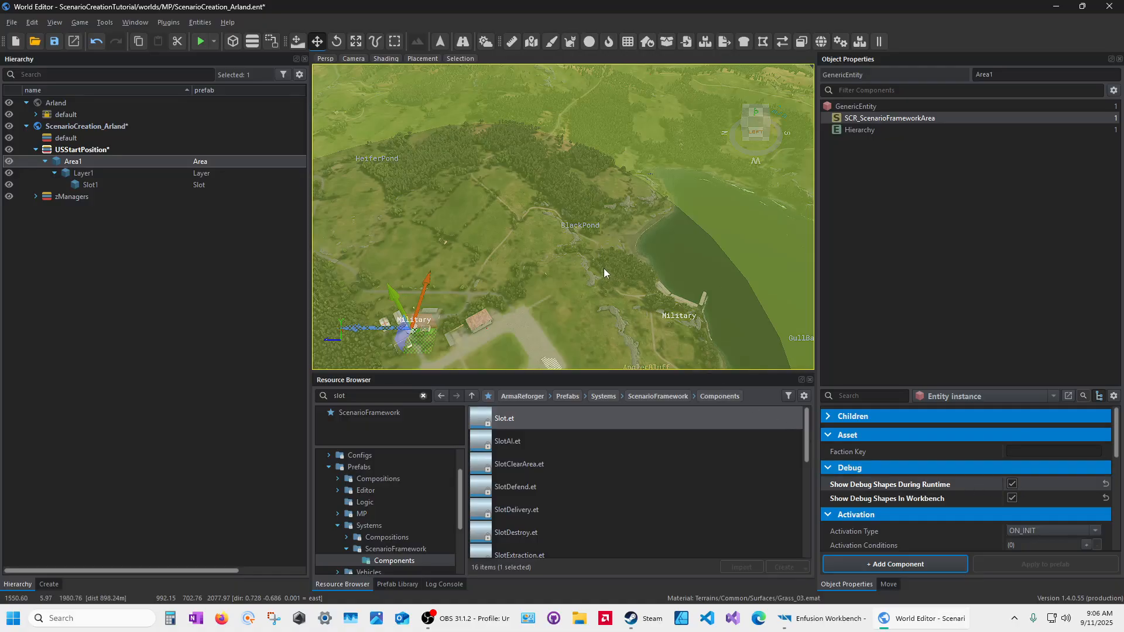
pyautogui.moveTo(603, 268); pyautogui.dragTo(346, 236, button='right')
pyautogui.press('w')
pyautogui.press('s')
pyautogui.press('d')
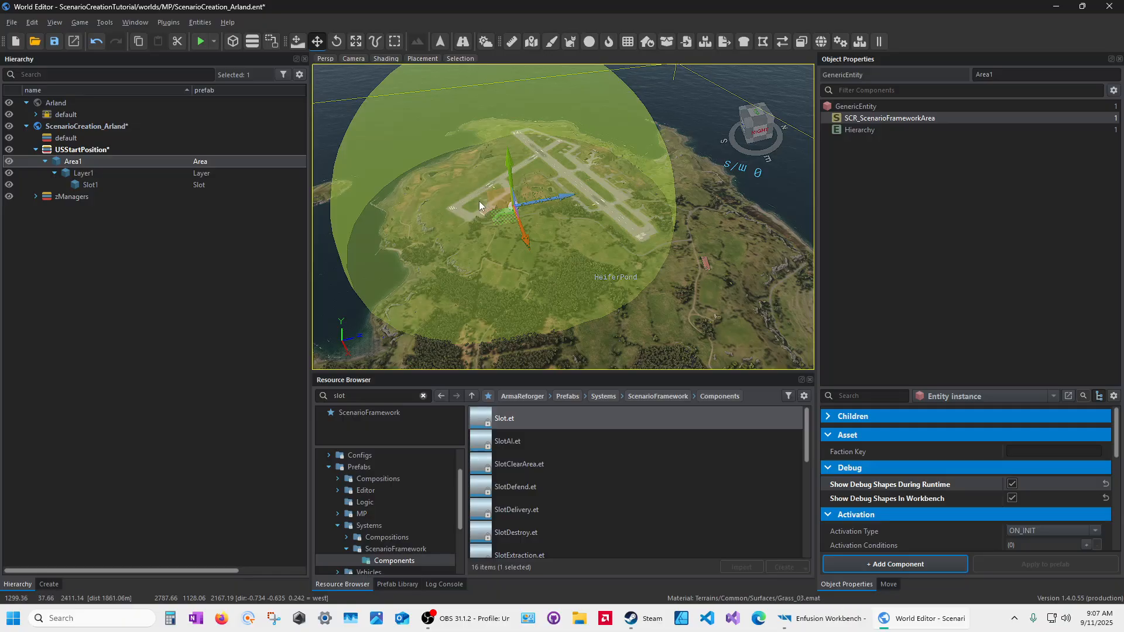
# Enable debug shapes in Workbench and during runtime on Layer1's SCR_ScenarioFrameworkLayerBase component
pyautogui.click(84, 174)
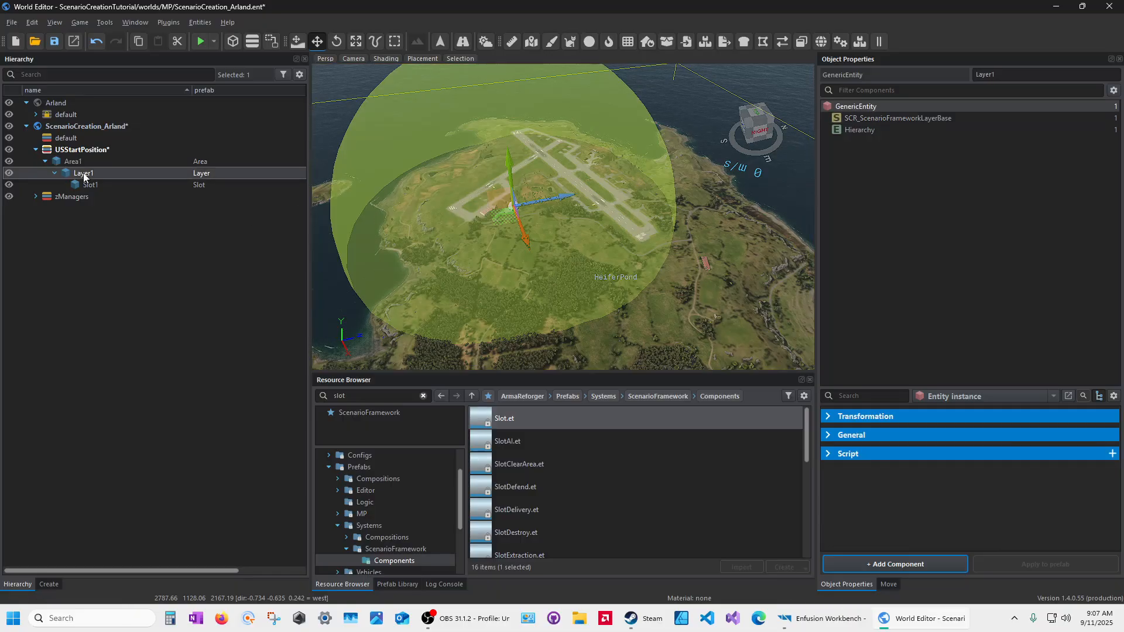
pyautogui.click(898, 118)
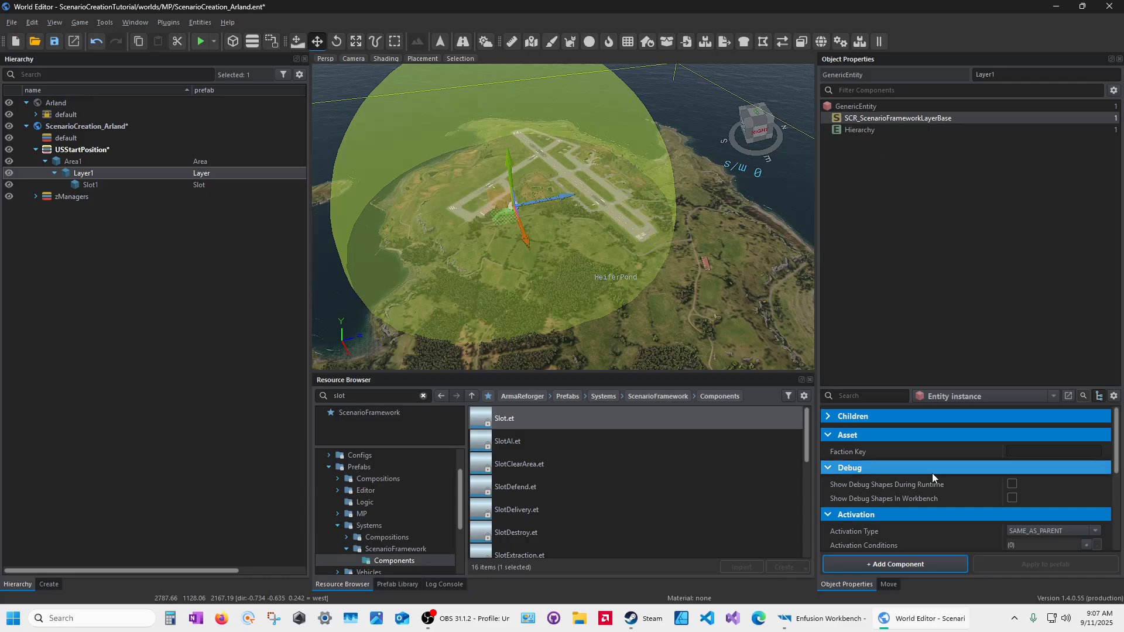
pyautogui.click(1013, 498)
pyautogui.click(1012, 484)
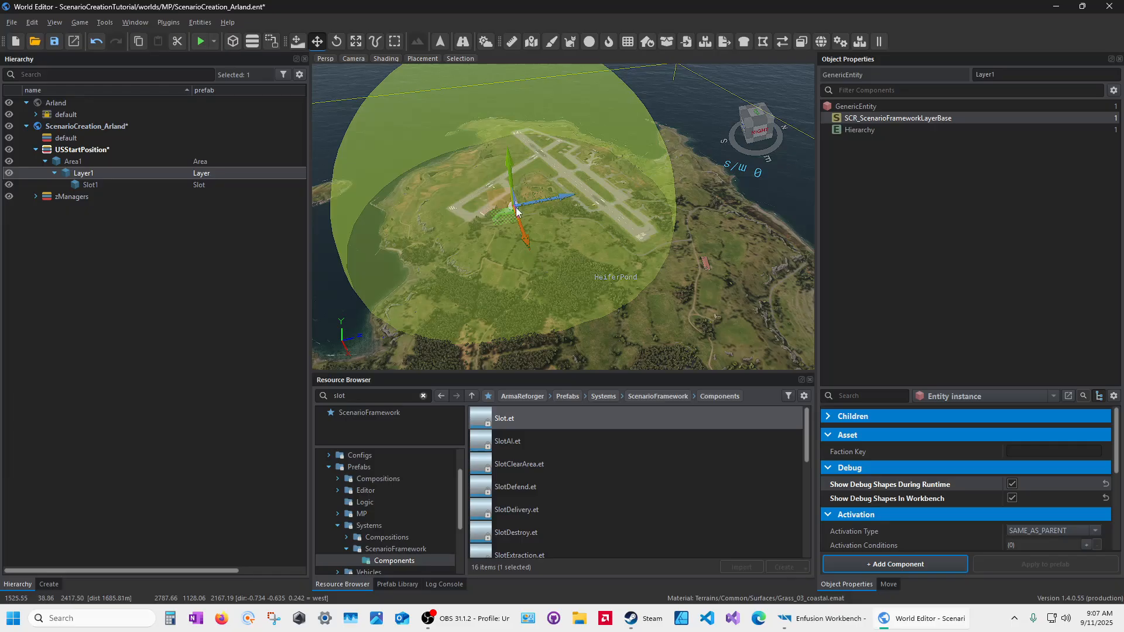
# Turn off both debug shape options on Area1's SCR_ScenarioFrameworkArea component
pyautogui.click(72, 164)
pyautogui.click(872, 118)
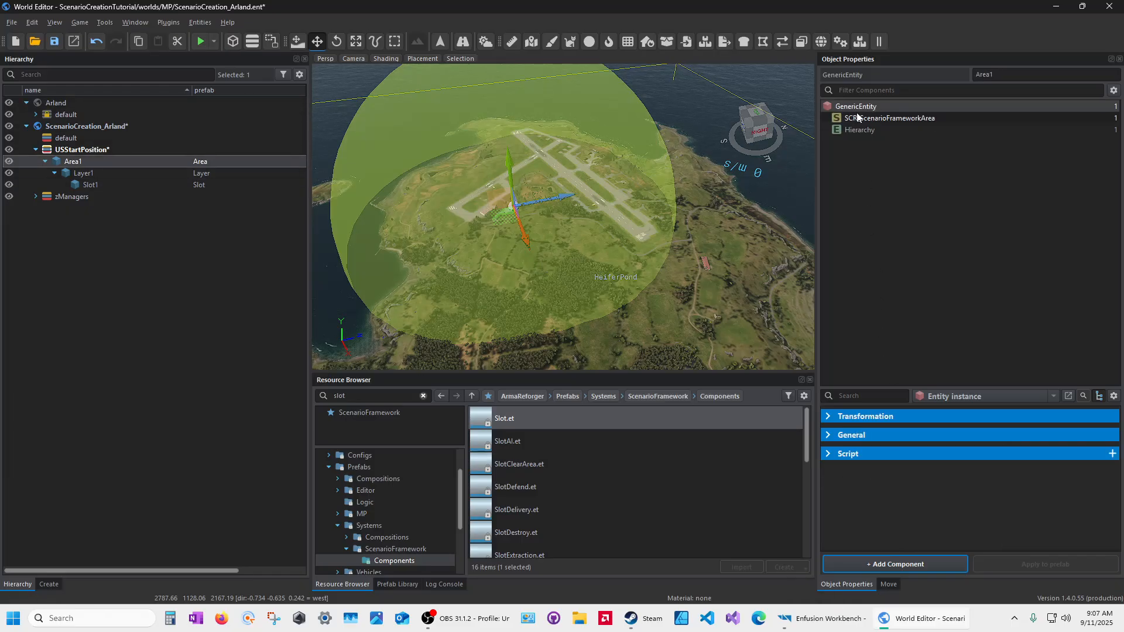
pyautogui.click(1013, 498)
pyautogui.click(1012, 484)
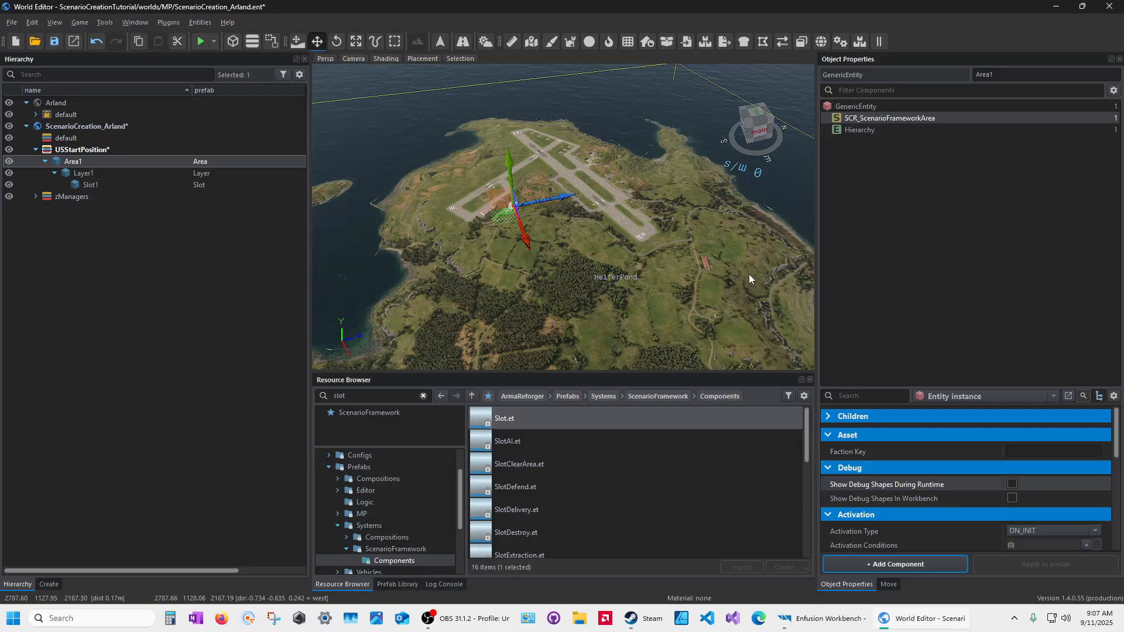
# Turn off both debug shape options on Layer1's SCR_ScenarioFrameworkLayerBase component
pyautogui.click(81, 174)
pyautogui.click(896, 118)
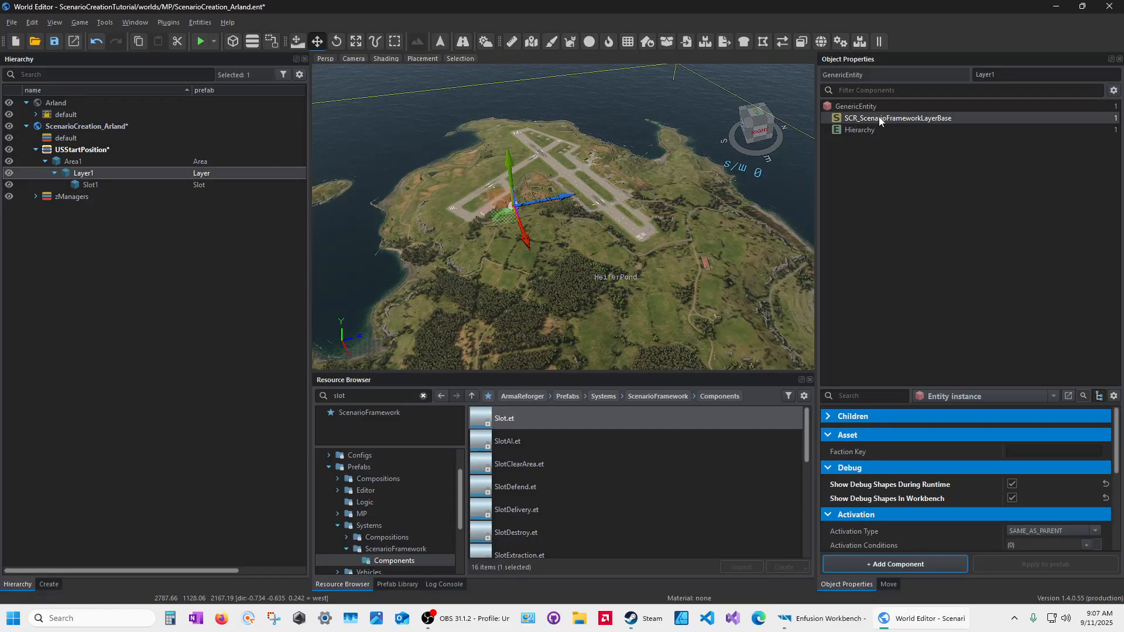
pyautogui.click(1013, 498)
pyautogui.click(1013, 484)
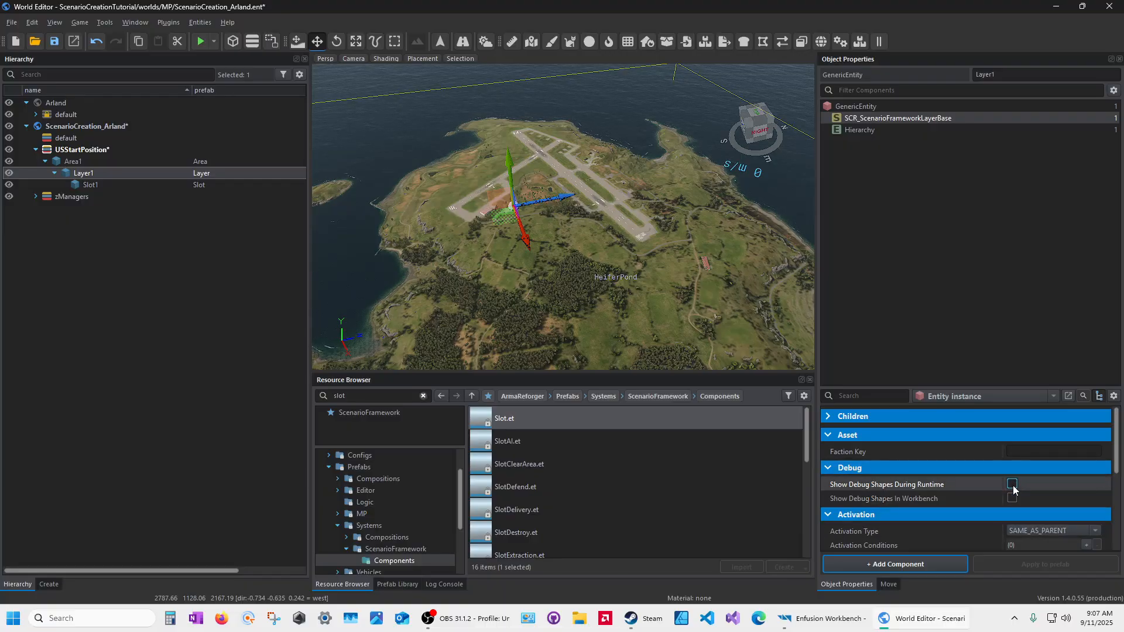
# Show Slot1's SCR_ScenarioFrameworkSlotBase properties with more room and collapse the Asset, Debug, Activation, OnInit and Plugins groups
pyautogui.click(91, 185)
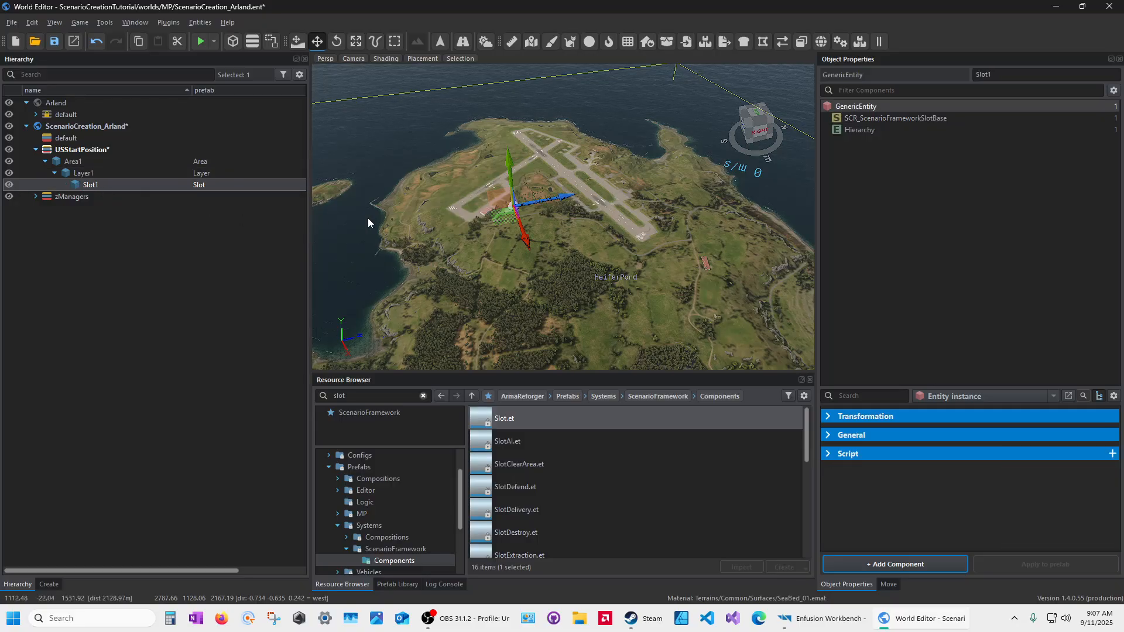
pyautogui.click(885, 119)
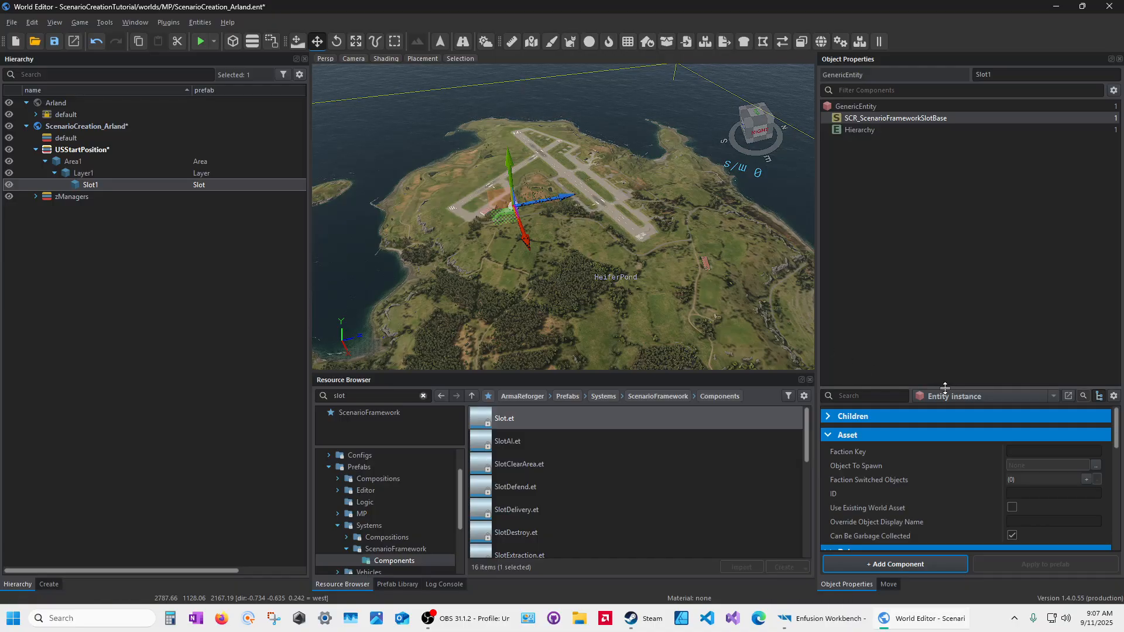
pyautogui.moveTo(943, 386); pyautogui.dragTo(945, 145)
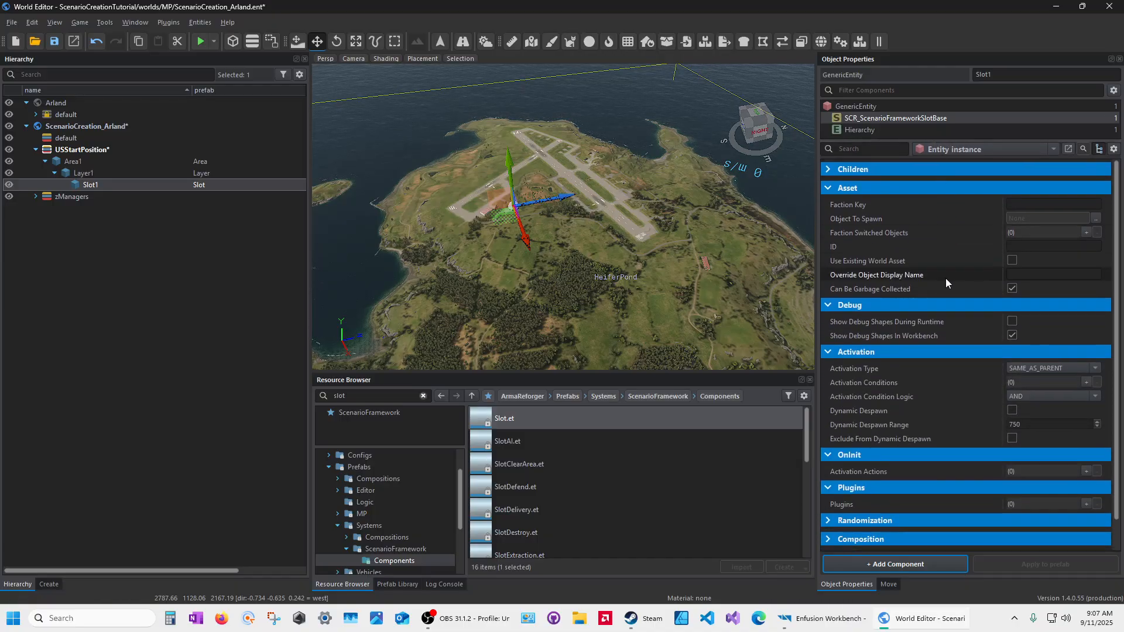
pyautogui.click(829, 188)
pyautogui.click(832, 208)
pyautogui.click(831, 227)
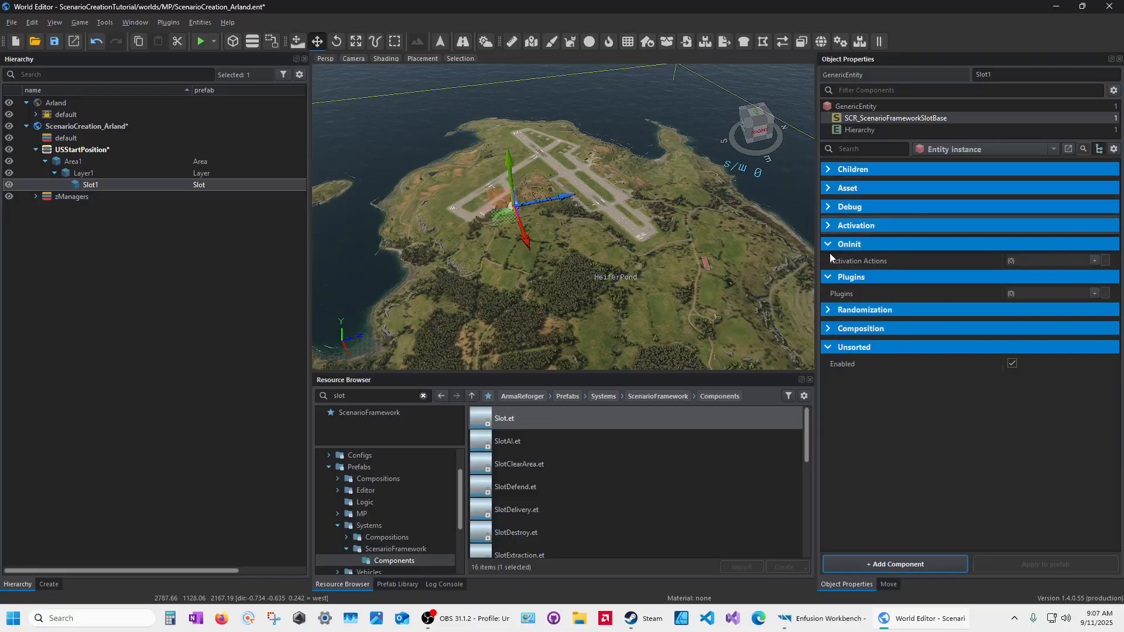
pyautogui.click(830, 244)
pyautogui.click(830, 263)
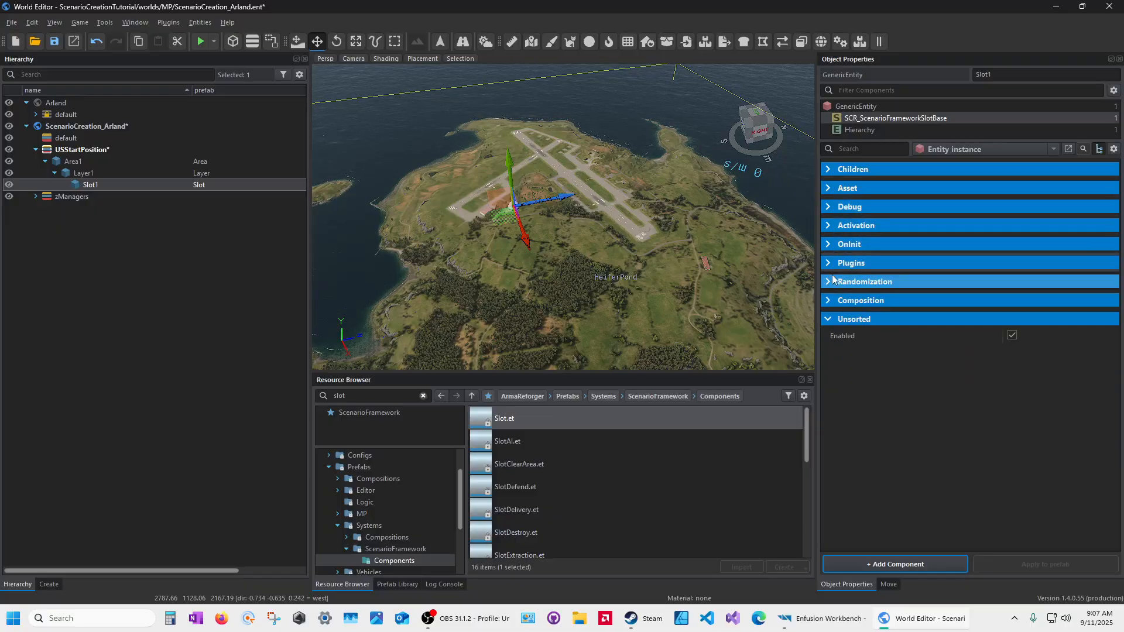
# Open the prefab chooser for Slot1's Object To Spawn and look through the matches for "spawn point"
pyautogui.click(828, 190)
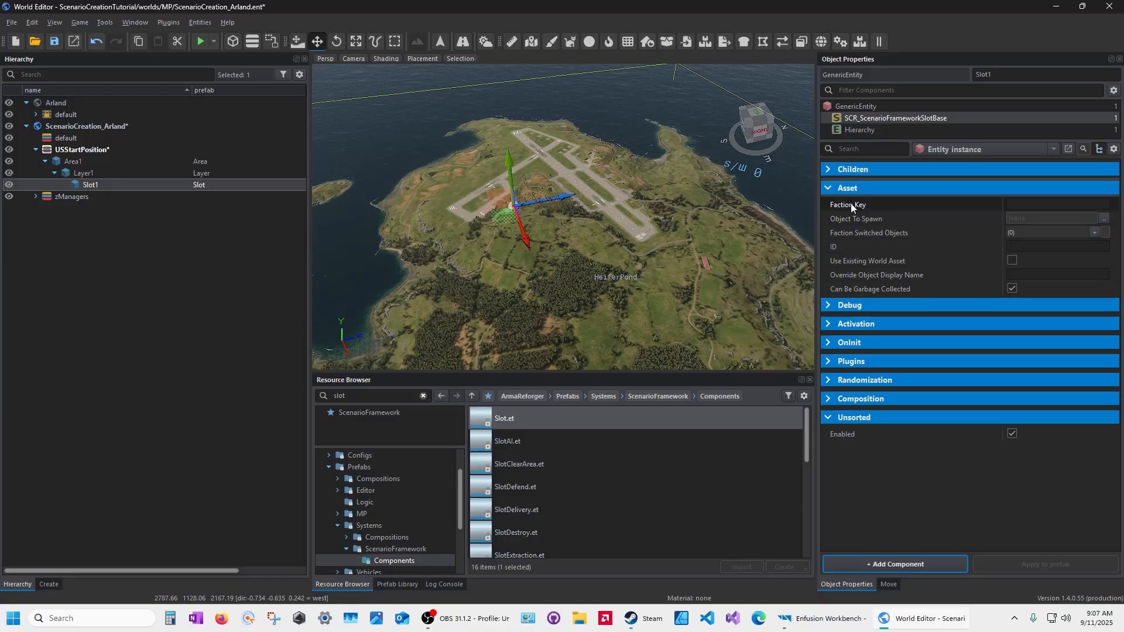
pyautogui.click(850, 220)
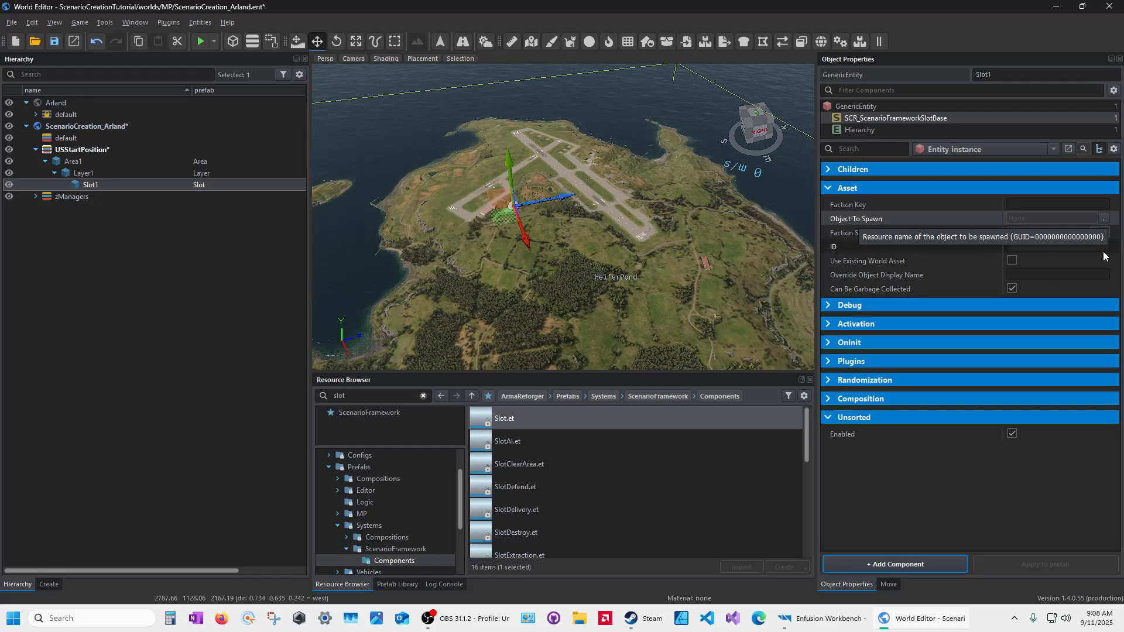
pyautogui.click(1104, 221)
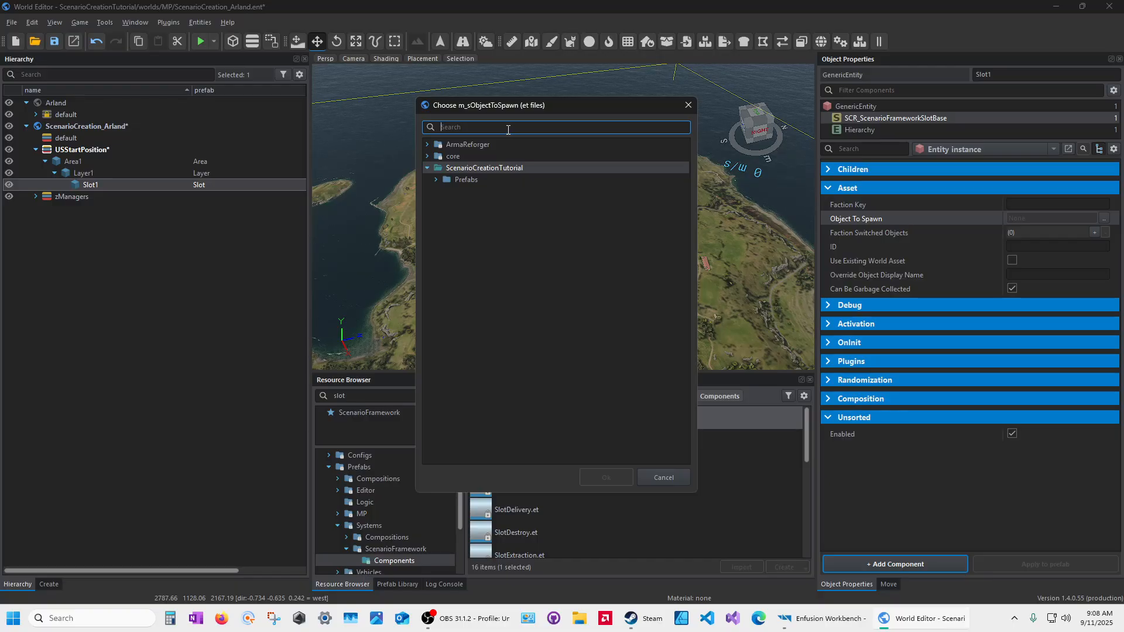
pyautogui.write('spawn point')
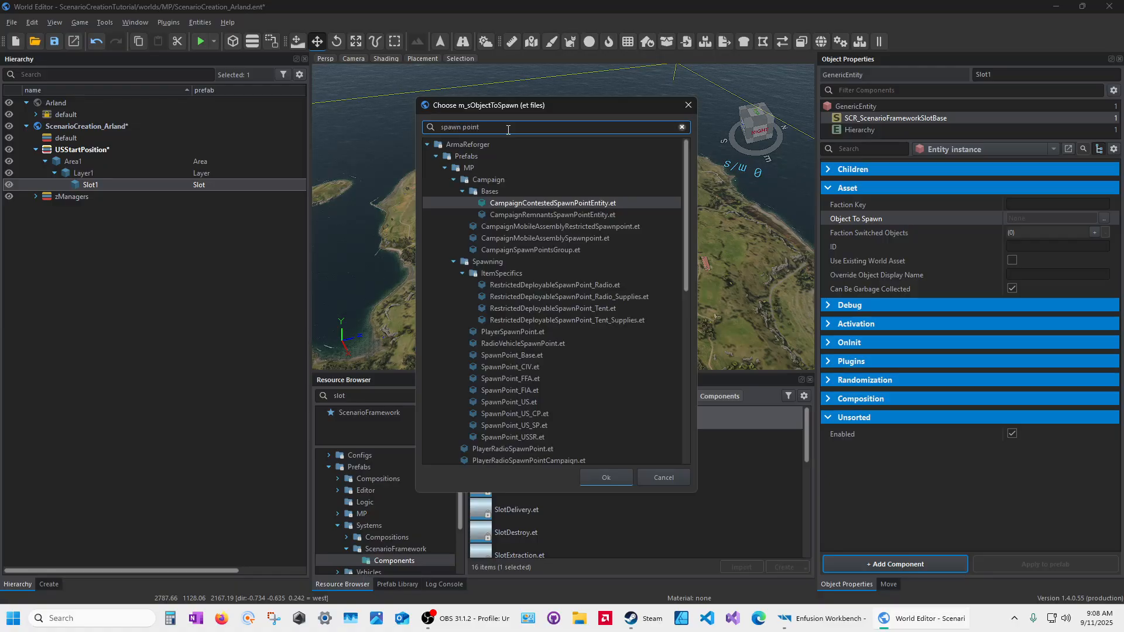
pyautogui.scroll(-6, 545, 234)
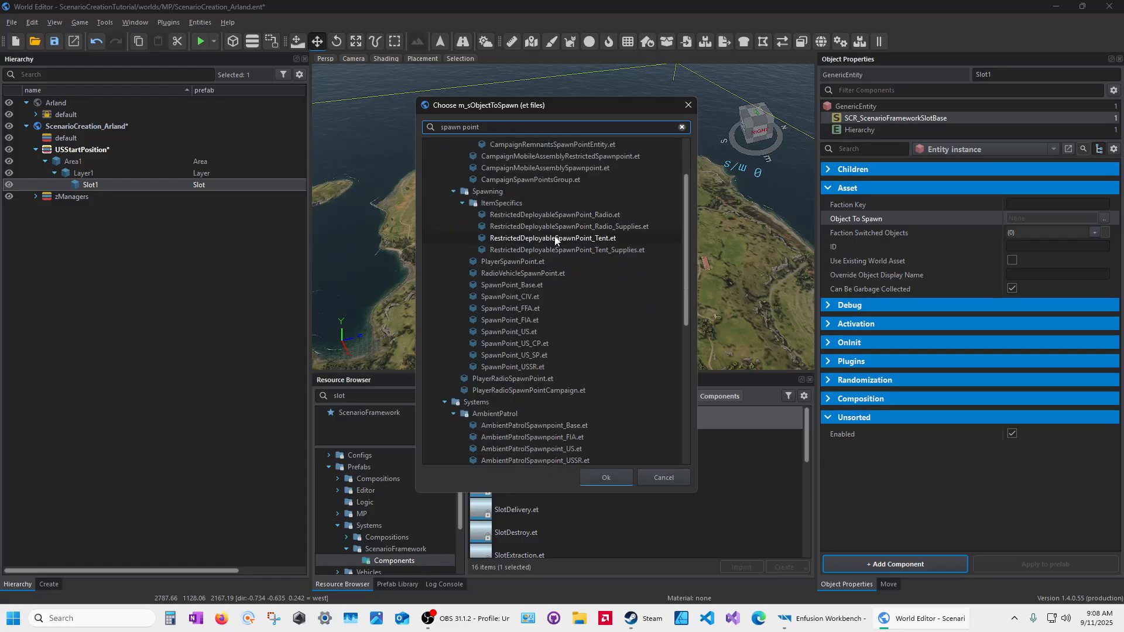
pyautogui.scroll(-4, 571, 258)
pyautogui.scroll(7, 546, 374)
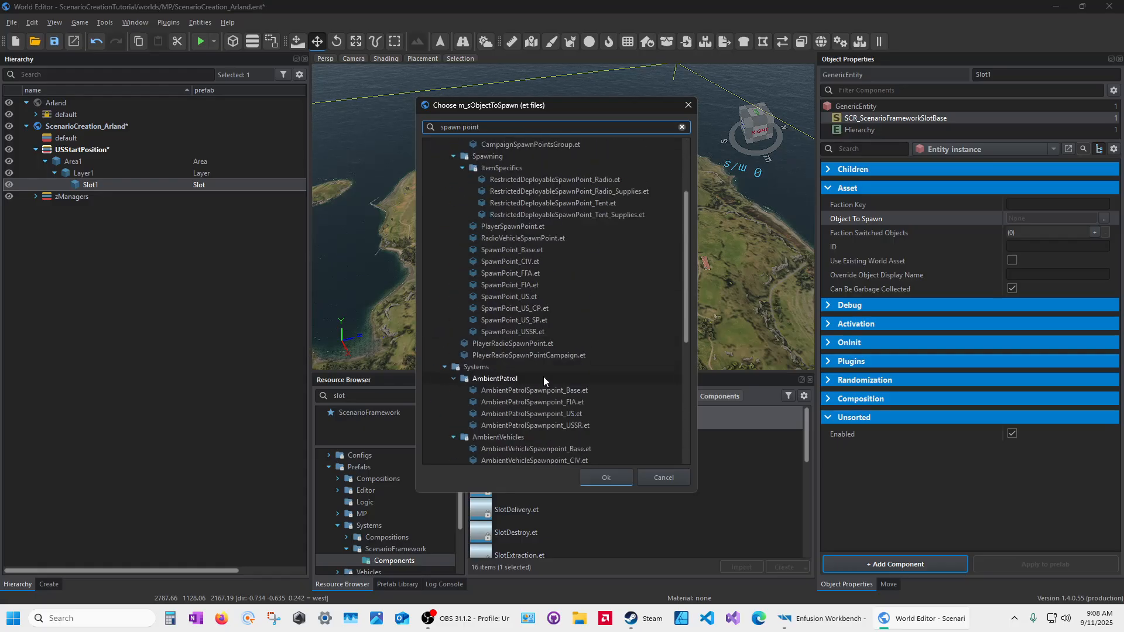
pyautogui.scroll(3, 507, 159)
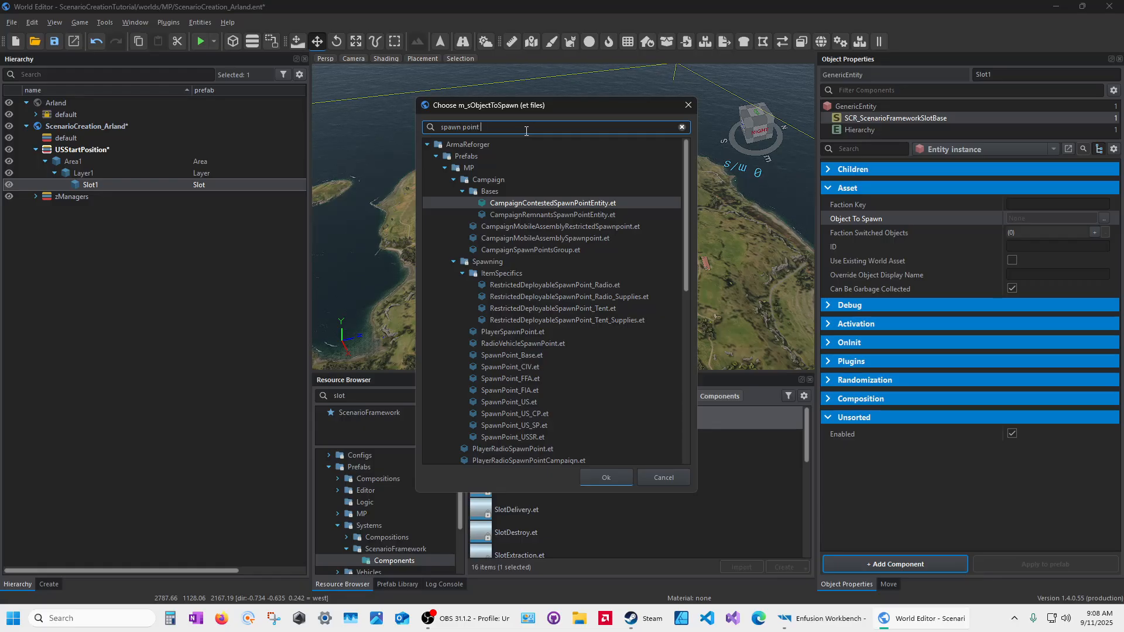
# Narrow the prefab search to "spawn point us .et", assign SpawnPoint_US.et as Slot1's Object To Spawn, and save the world
pyautogui.write('us .et')
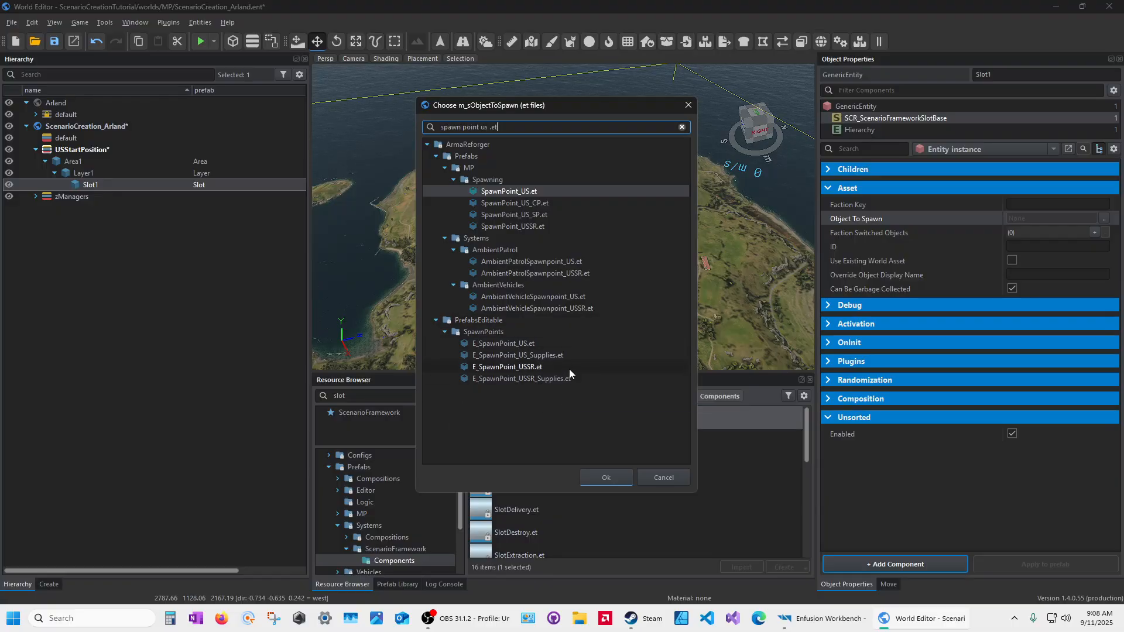
pyautogui.click(436, 321)
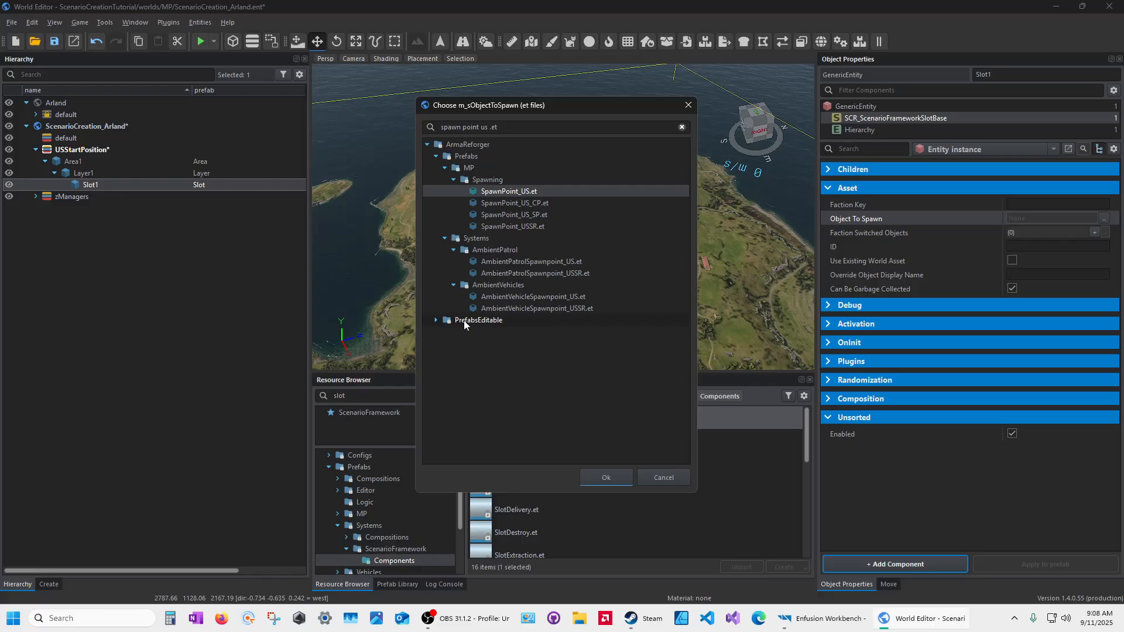
pyautogui.click(436, 321)
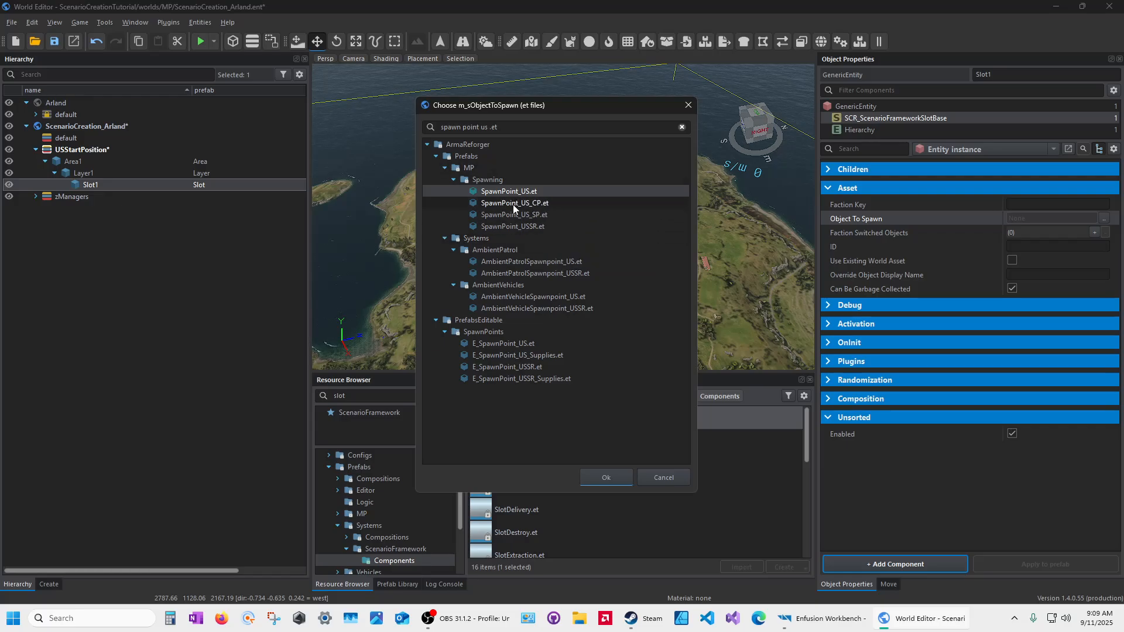
pyautogui.click(536, 203)
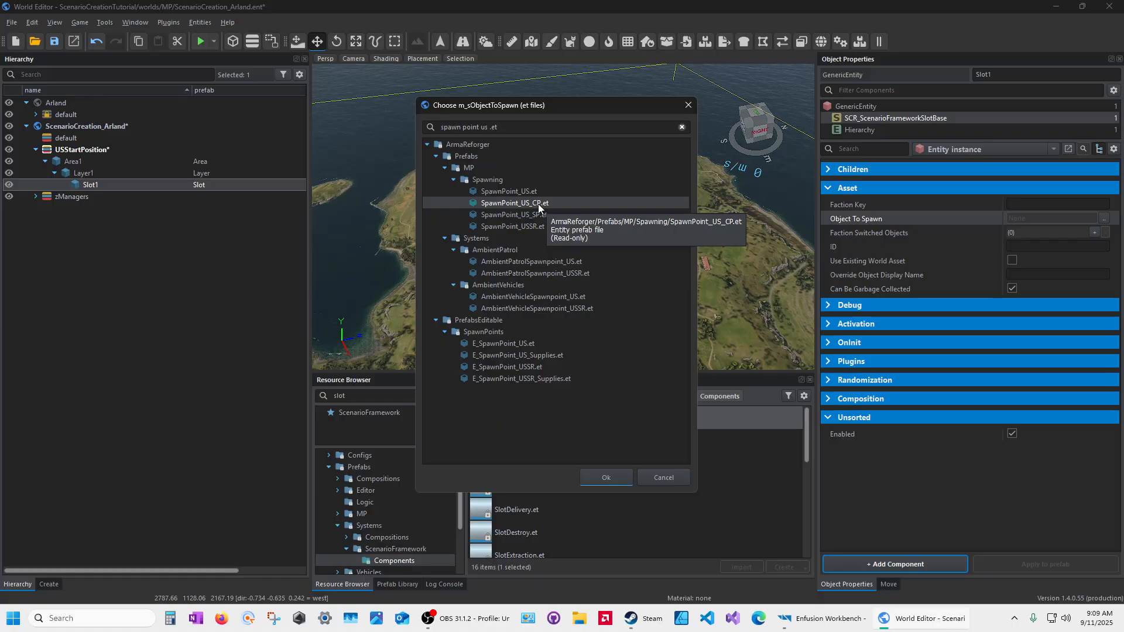
pyautogui.click(498, 216)
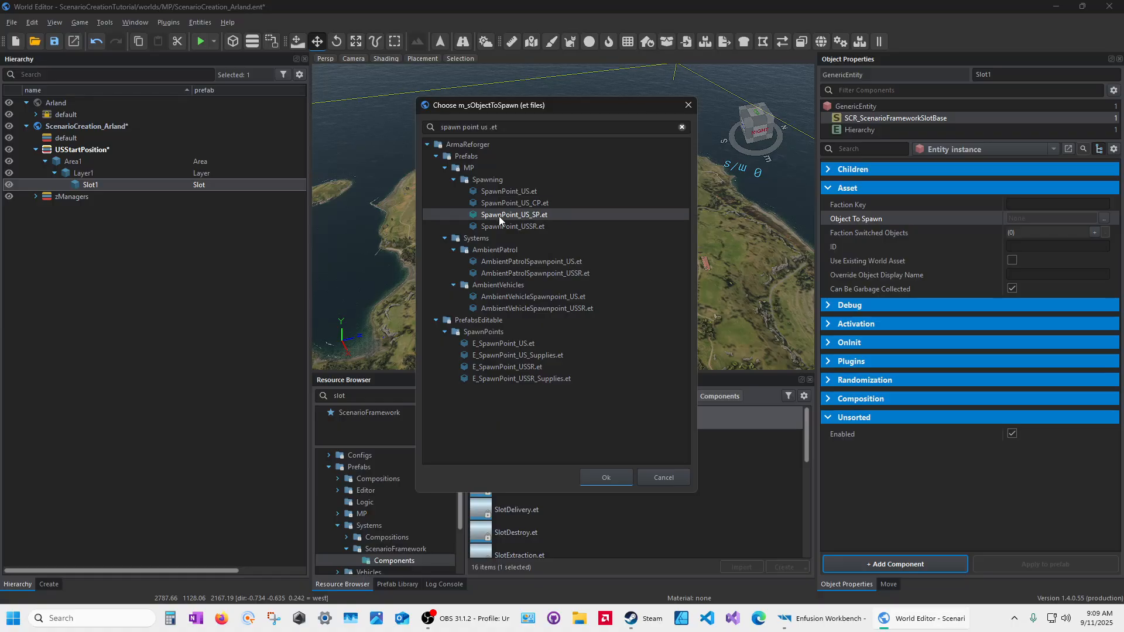
pyautogui.doubleClick(522, 192)
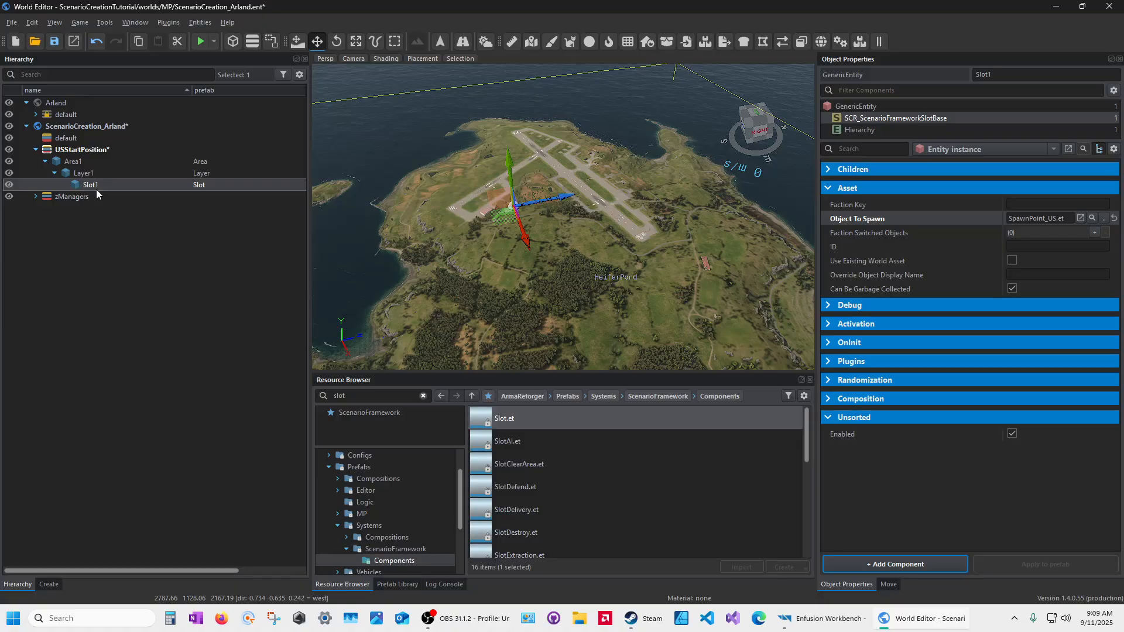
pyautogui.click(55, 41)
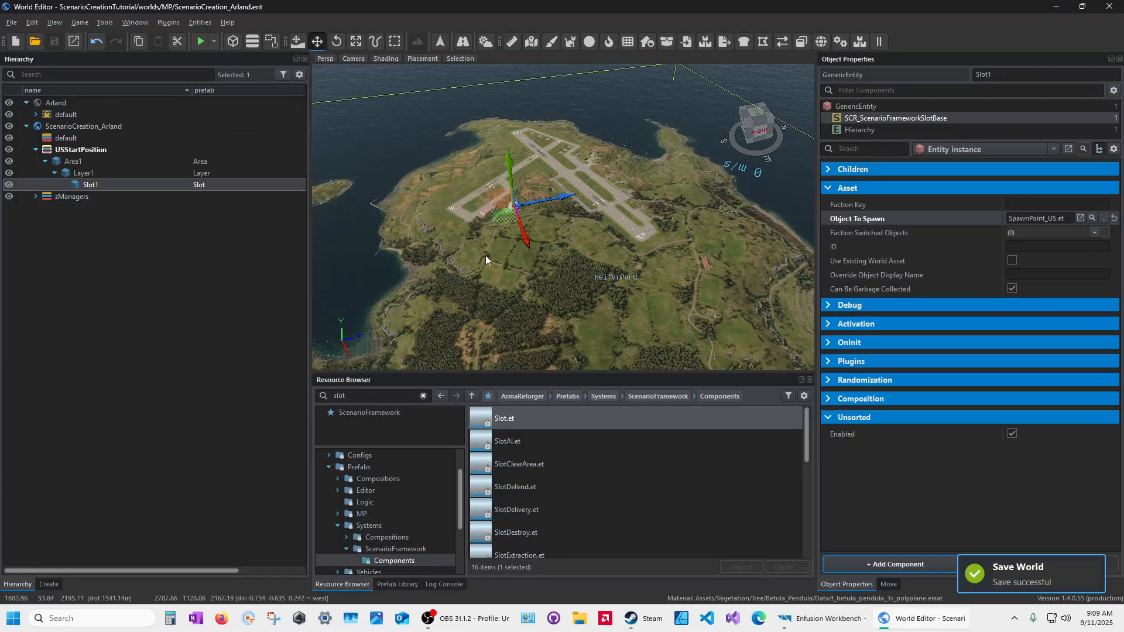
# Examine Slot1 up close and show the Ground Manipulation, Move and Rotate tools on it in turn
pyautogui.press('f')
pyautogui.moveTo(486, 255); pyautogui.dragTo(776, 287, button='right')
pyautogui.press('s')
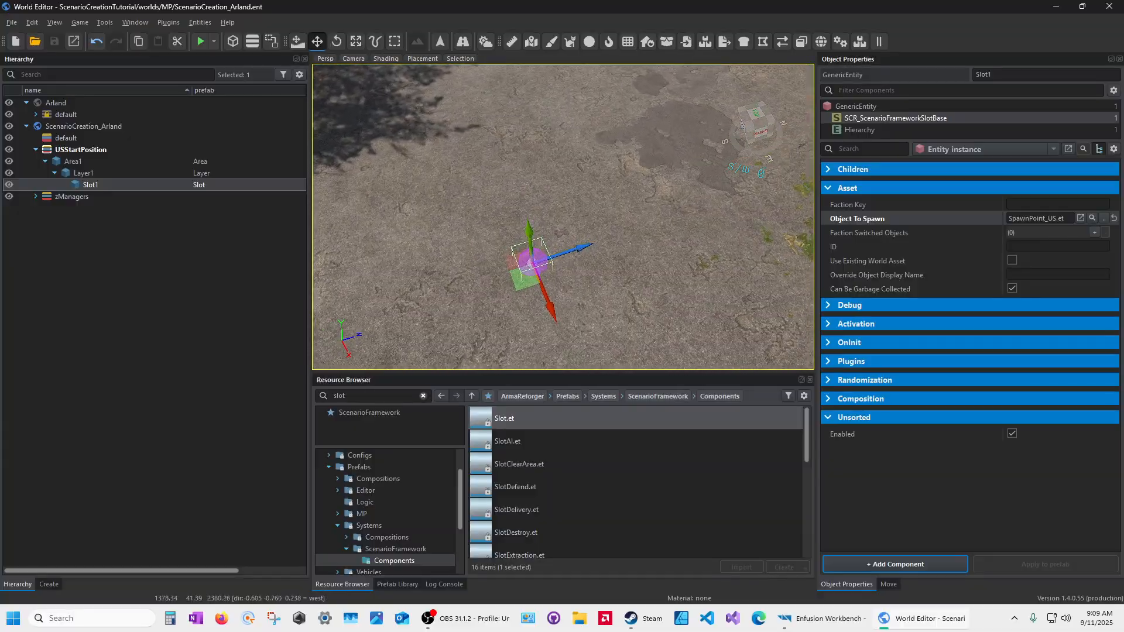
pyautogui.moveTo(527, 280); pyautogui.dragTo(609, 282, button='right')
pyautogui.press('a')
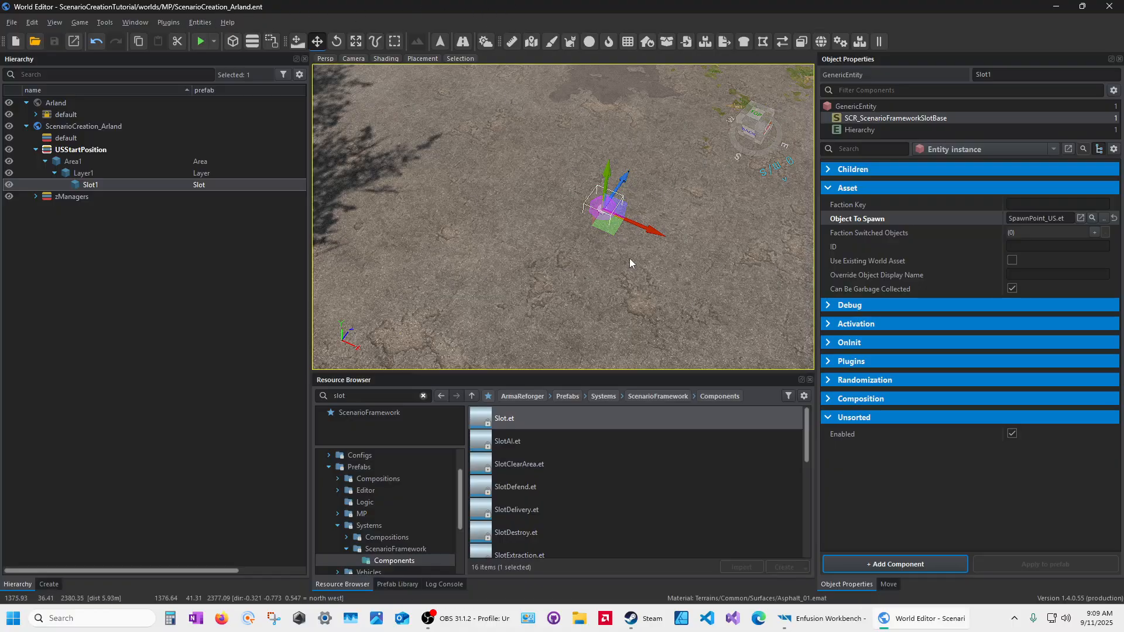
pyautogui.press('q')
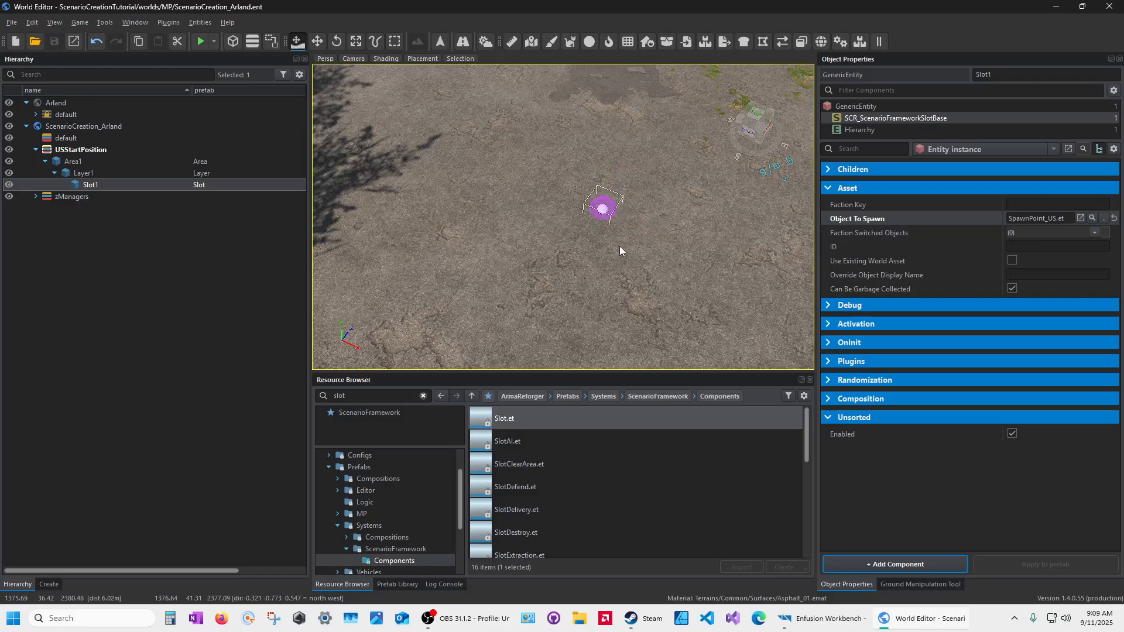
pyautogui.press('w')
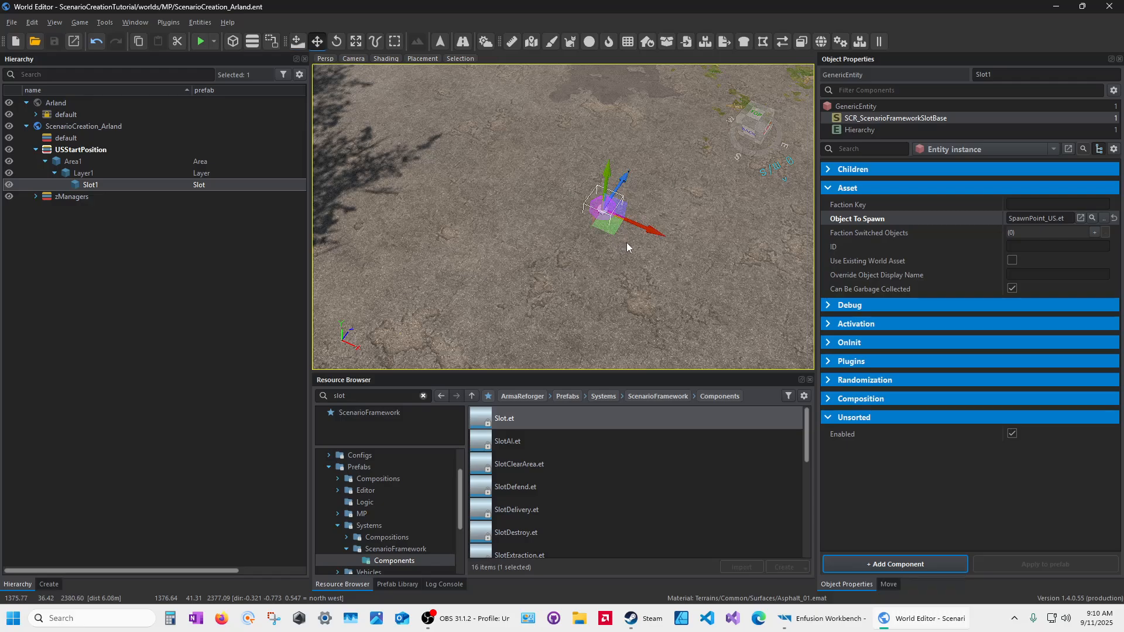
pyautogui.press('e')
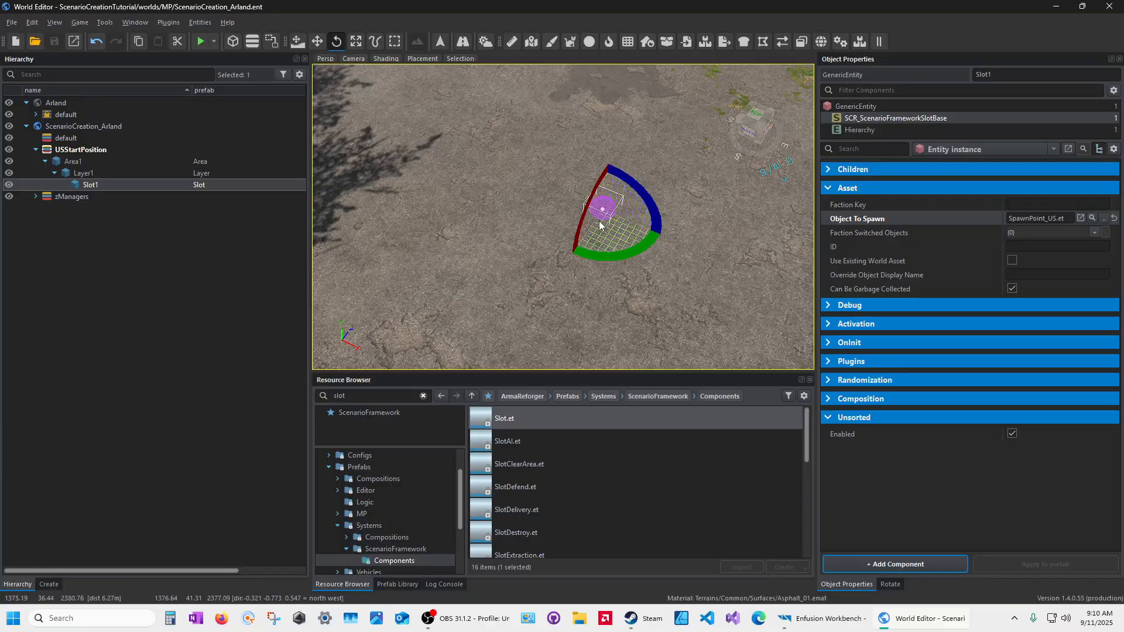
# Try the Scale tool on Slot1 and set its Scale back to 1 in the entity's transformation properties
pyautogui.press('r')
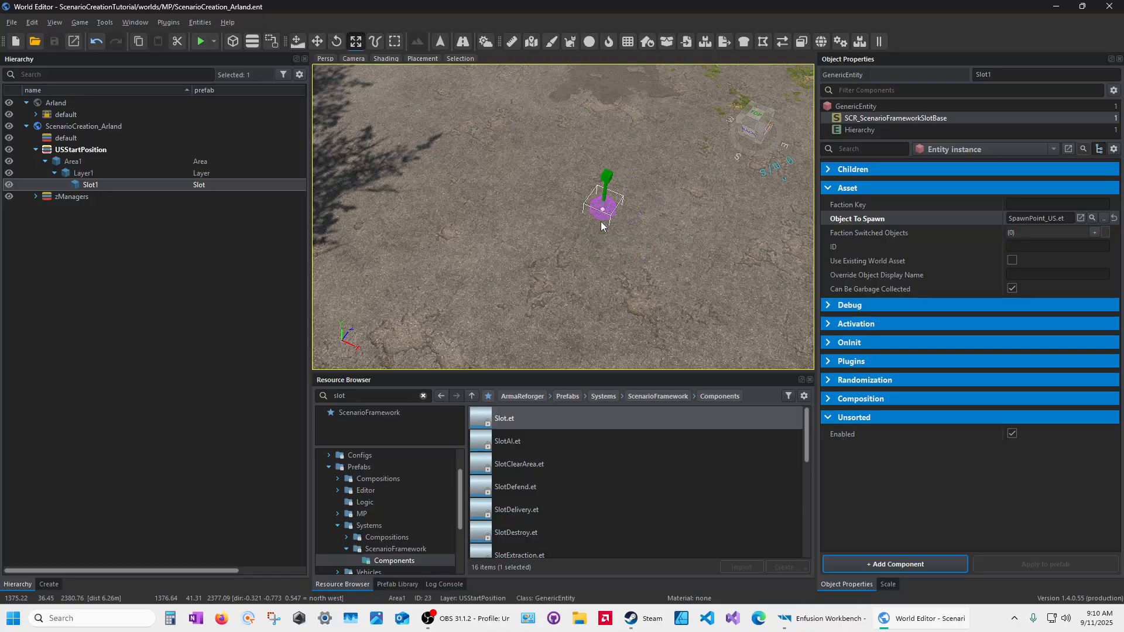
pyautogui.click(609, 180)
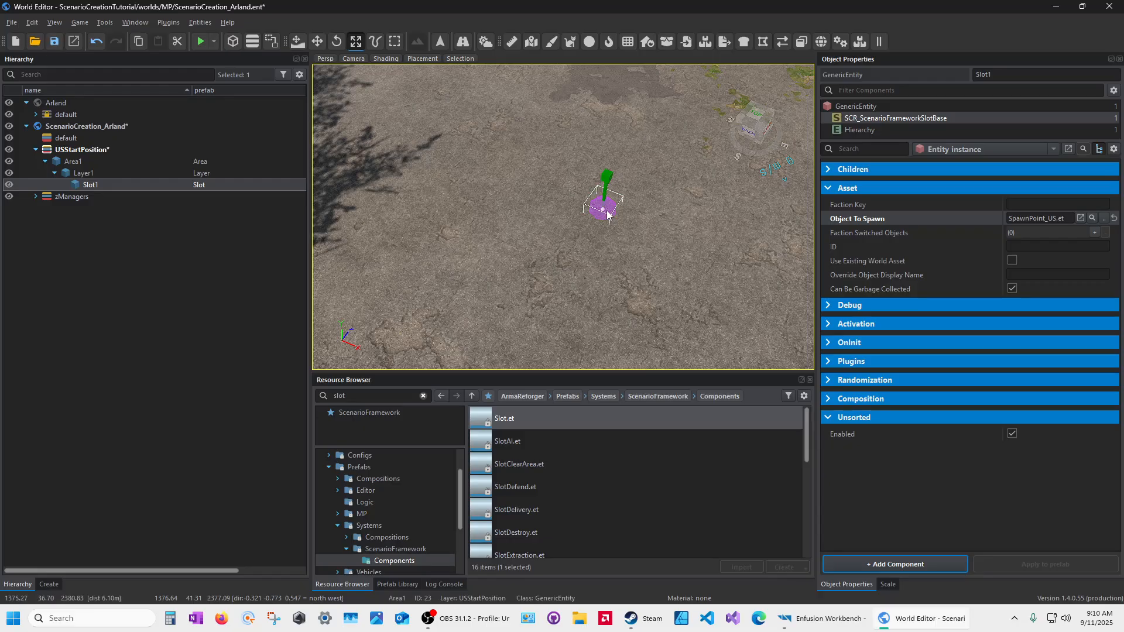
pyautogui.click(869, 106)
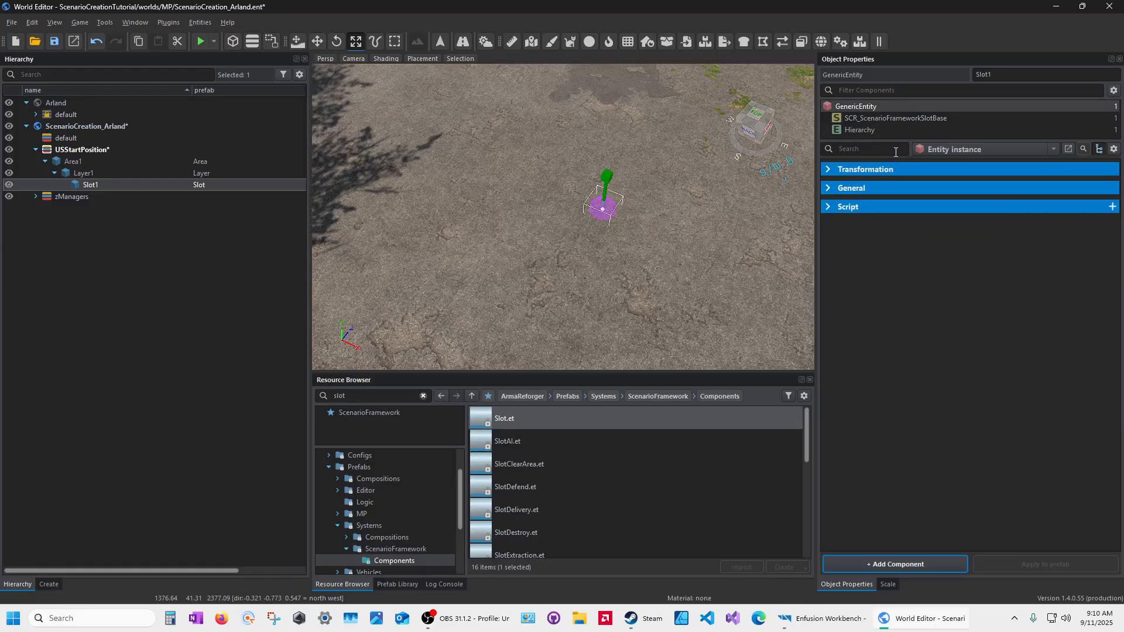
pyautogui.click(850, 174)
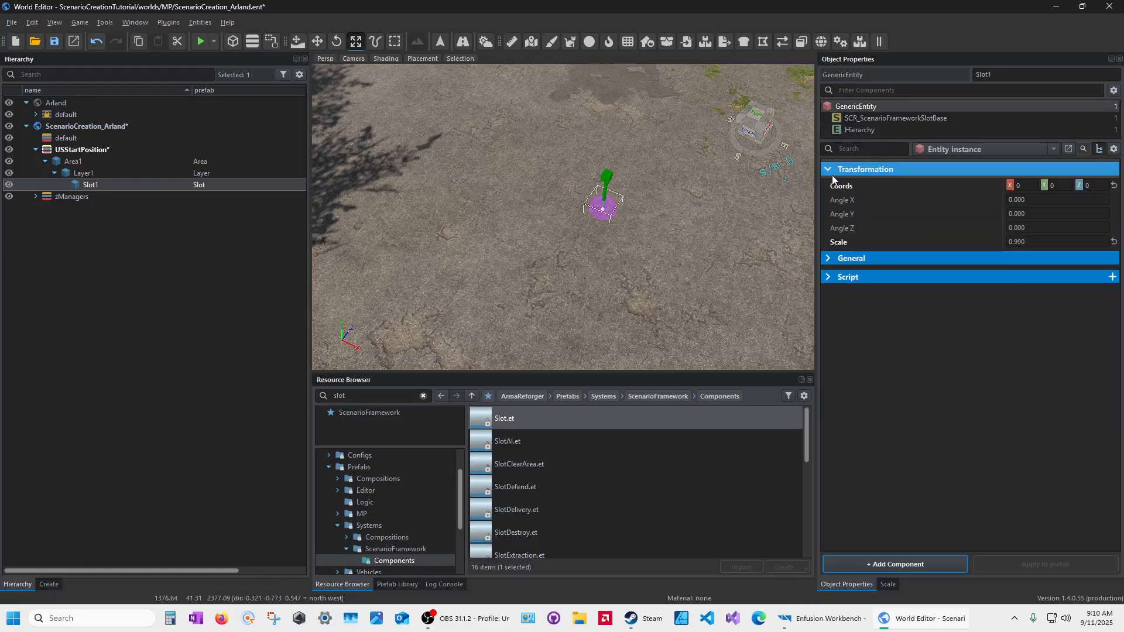
pyautogui.click(1037, 241)
pyautogui.write('1')
pyautogui.press('Return')
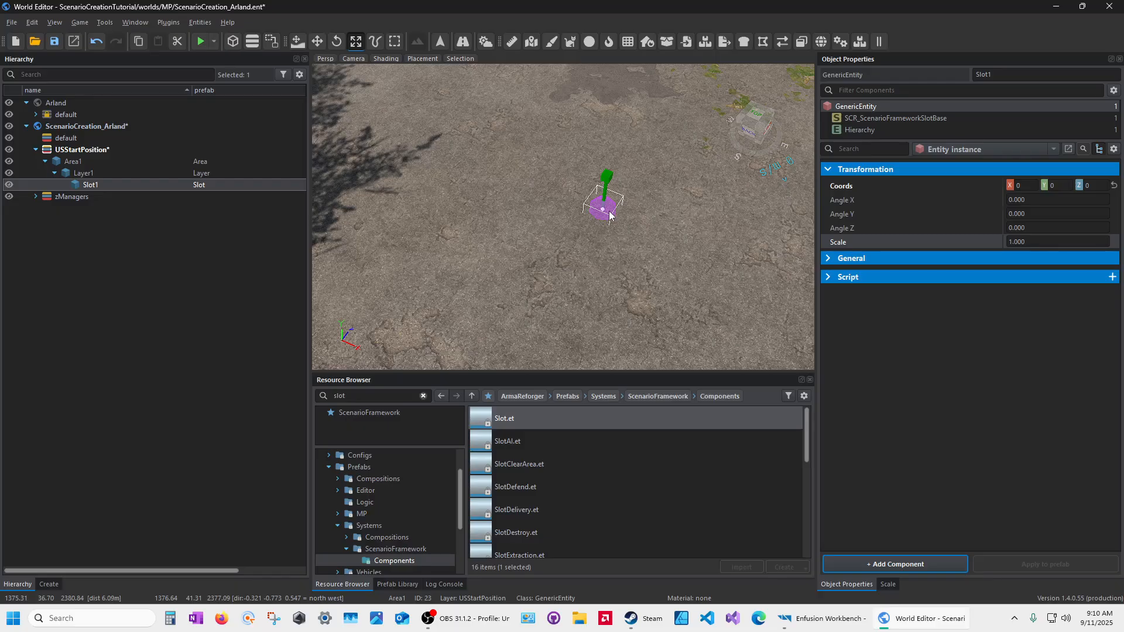
# Move Slot1 along the terrain with the Ground Manipulation Tool to about X -0.754, Z -1.079
pyautogui.press('q')
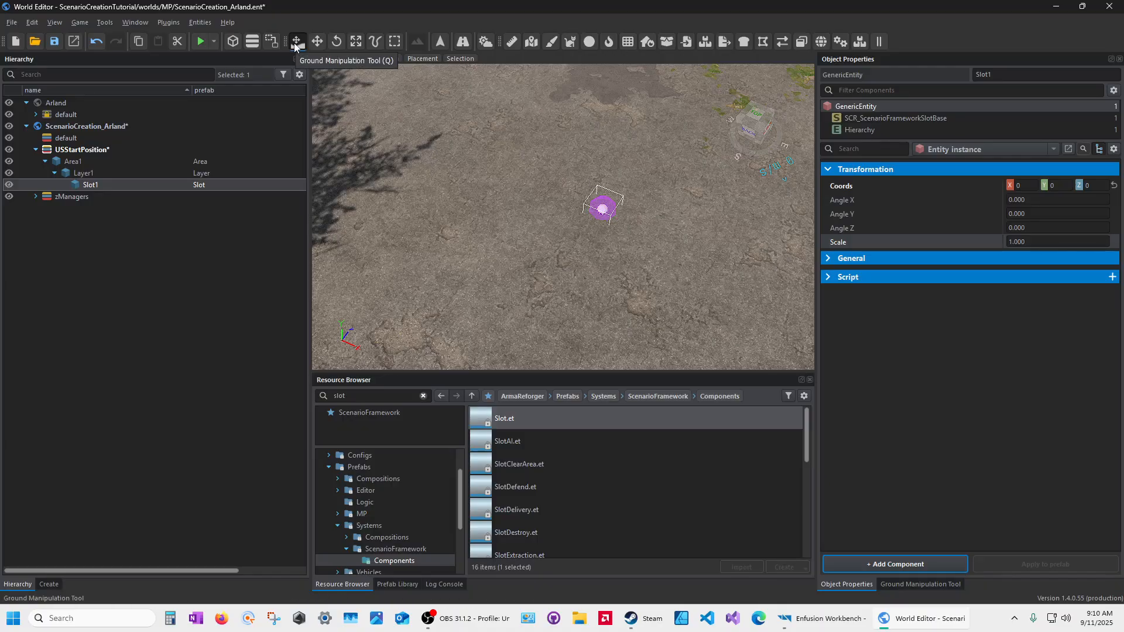
pyautogui.click(603, 208)
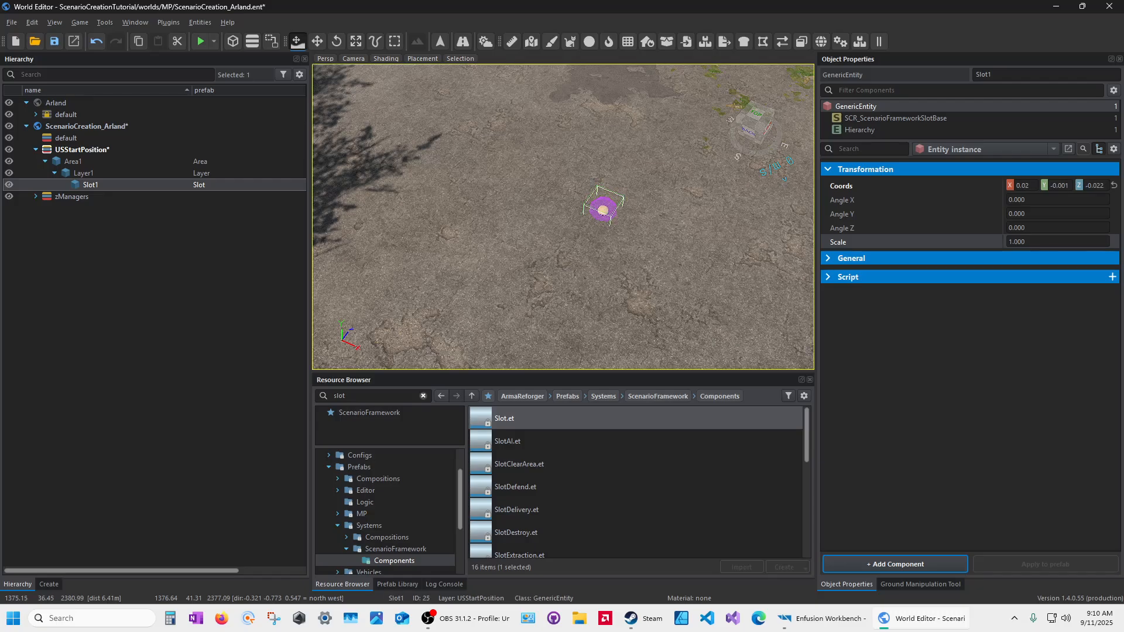
pyautogui.moveTo(602, 209); pyautogui.dragTo(531, 235)
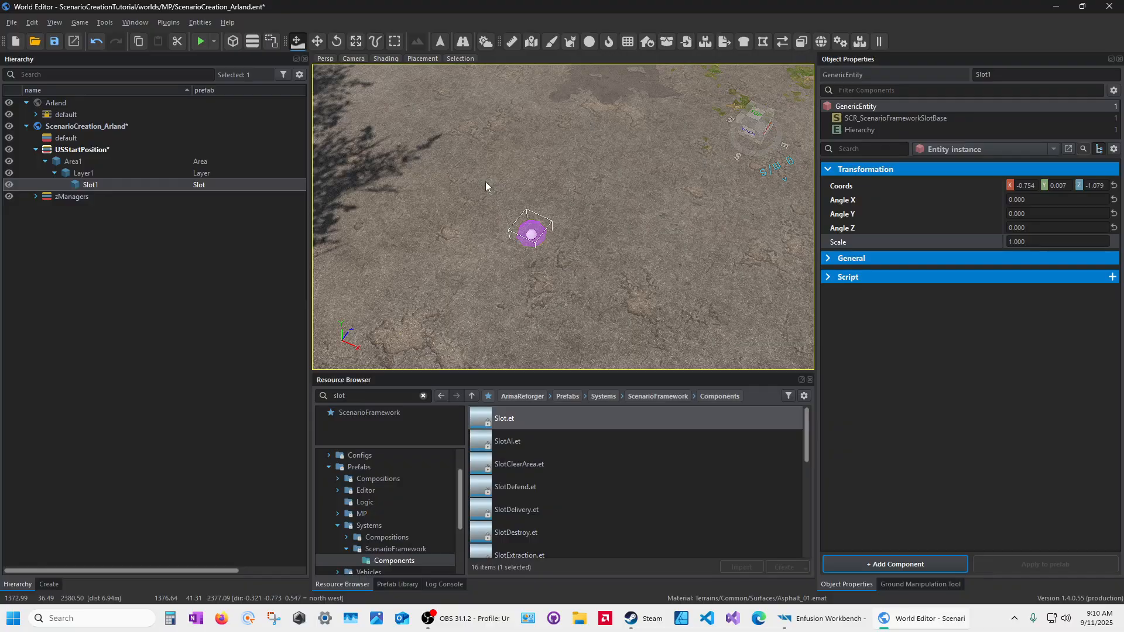
# Move Slot1 horizontally with the Move tool to about X -0.421, Z -1.271
pyautogui.press('w')
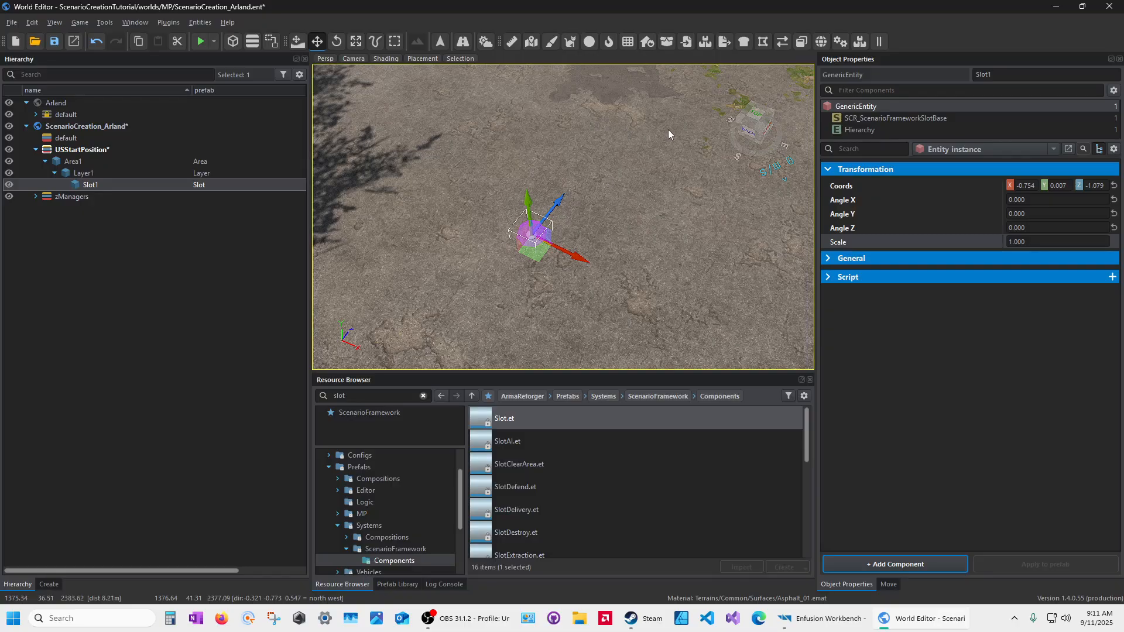
pyautogui.click(1098, 185)
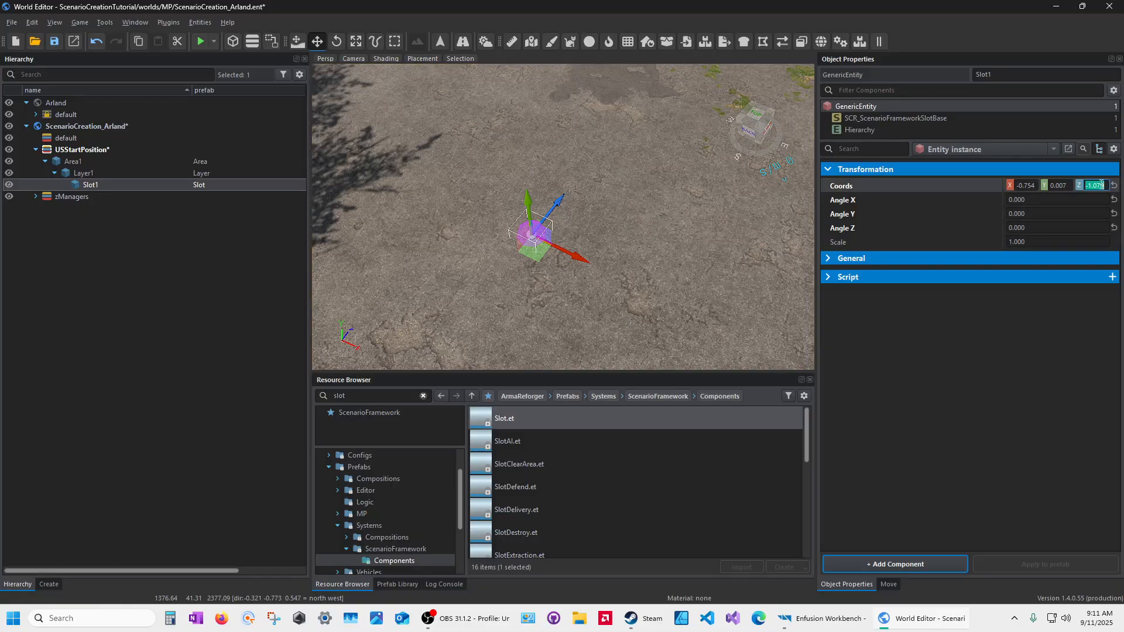
pyautogui.moveTo(560, 207); pyautogui.dragTo(590, 297)
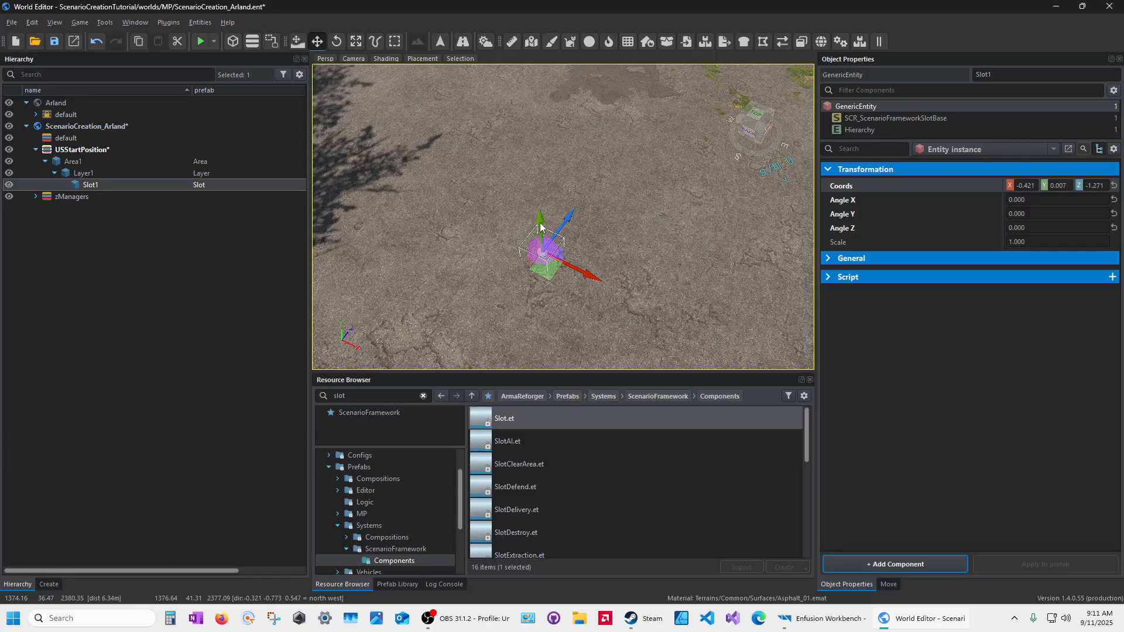
# Raise Slot1 to about Y 0.895 with the Move tool and snap it back to the ground
pyautogui.moveTo(541, 227); pyautogui.dragTo(534, 179)
pyautogui.rightClick(538, 178)
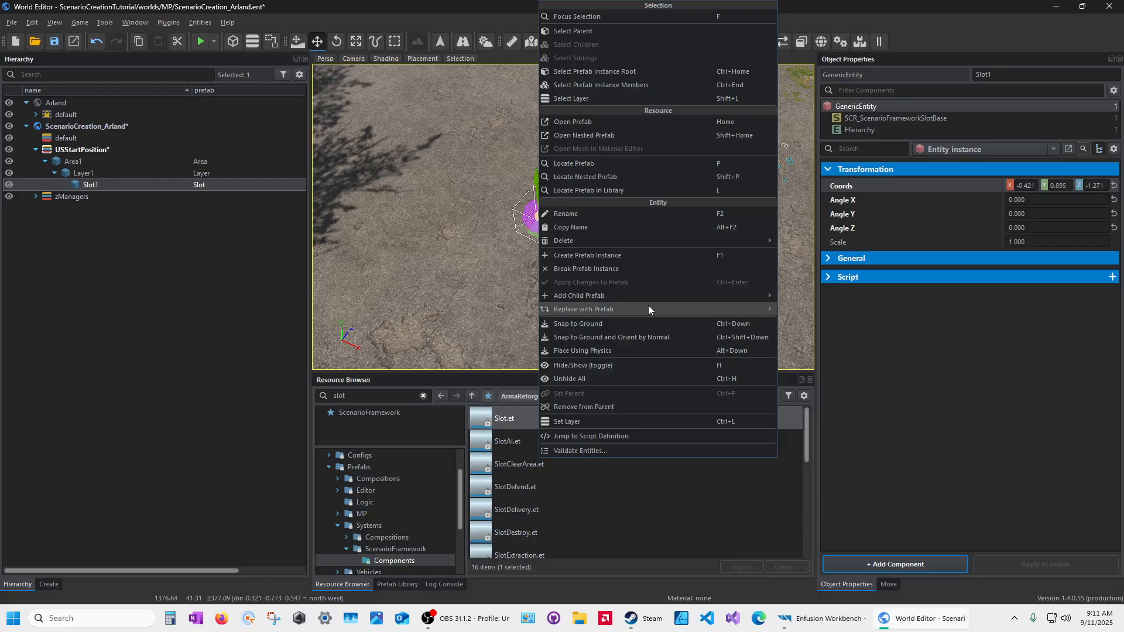
pyautogui.click(581, 324)
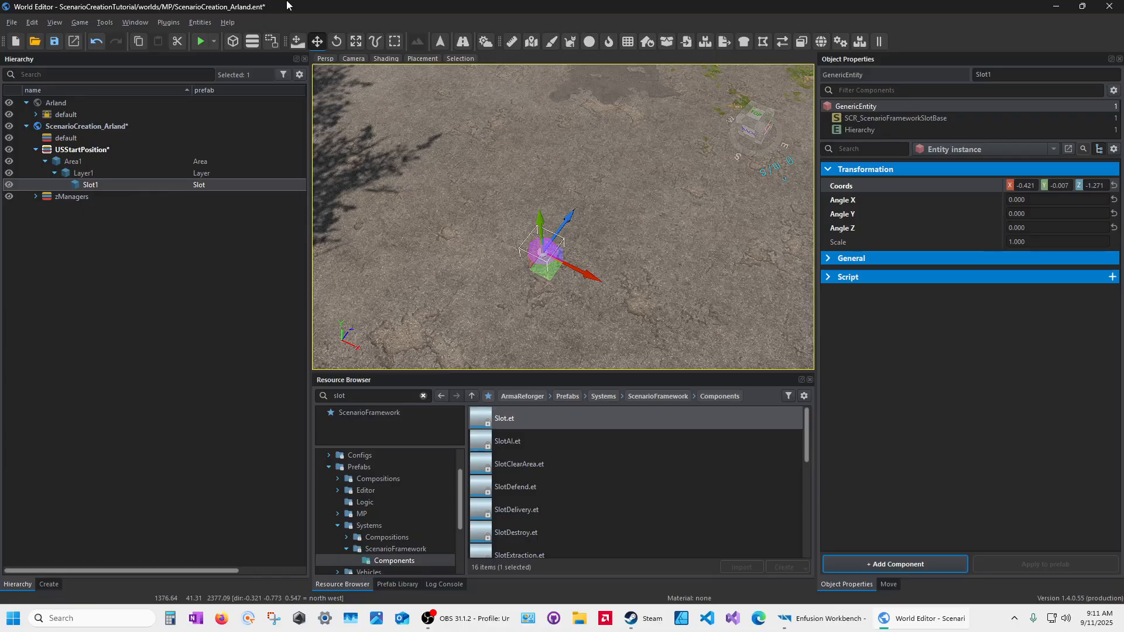
# Save the world and play-test the scenario from the US spawn point in third-person view
pyautogui.click(54, 41)
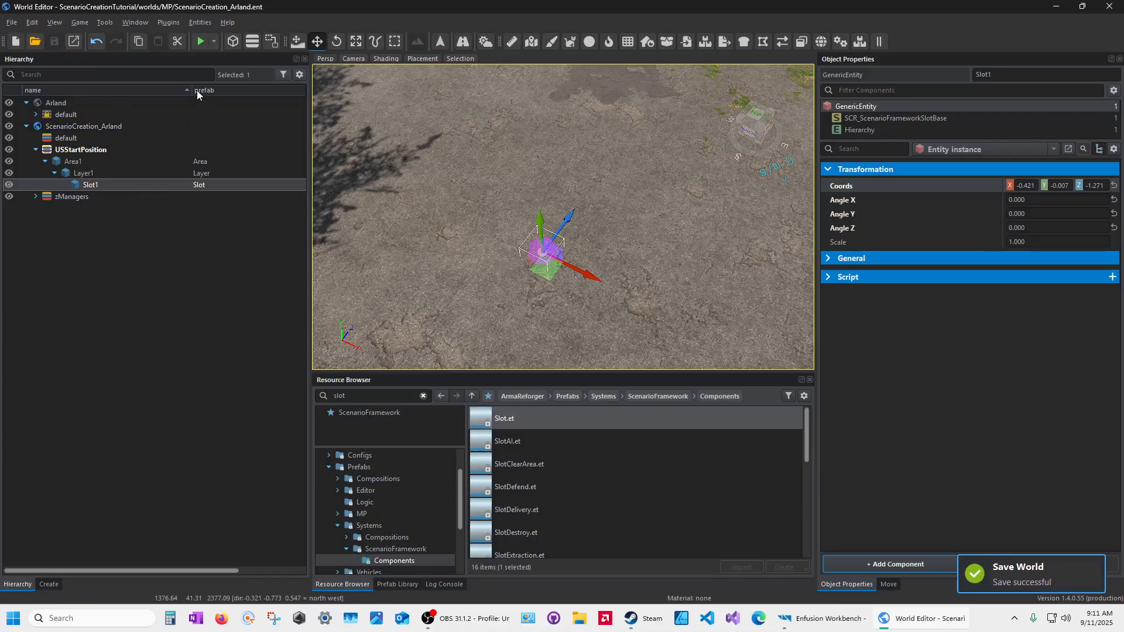
pyautogui.click(200, 40)
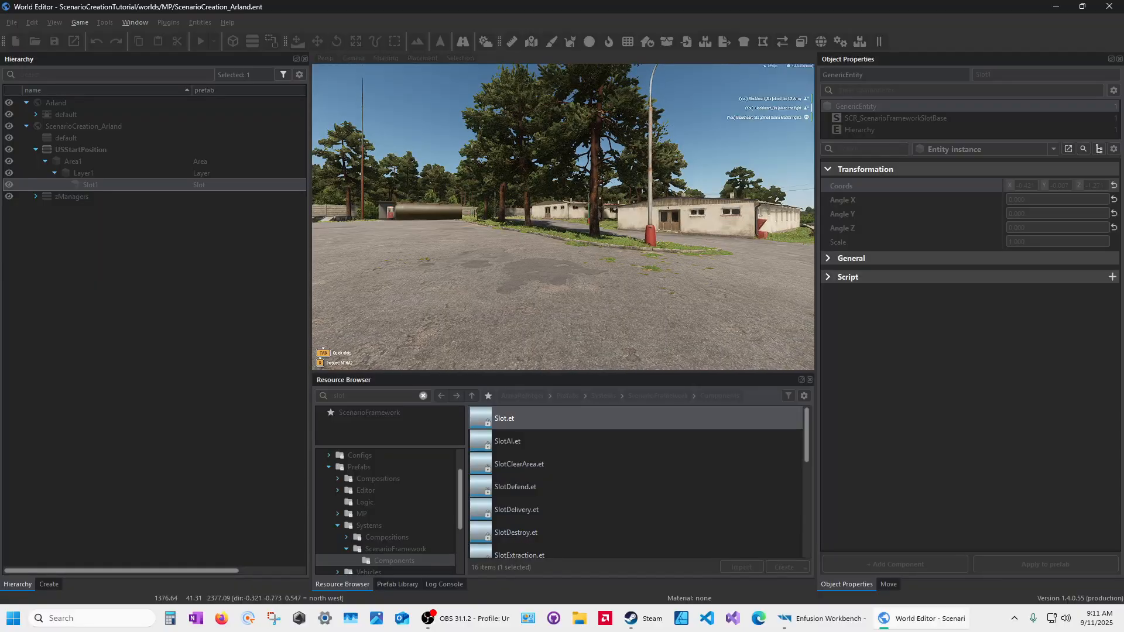
pyautogui.press('v')
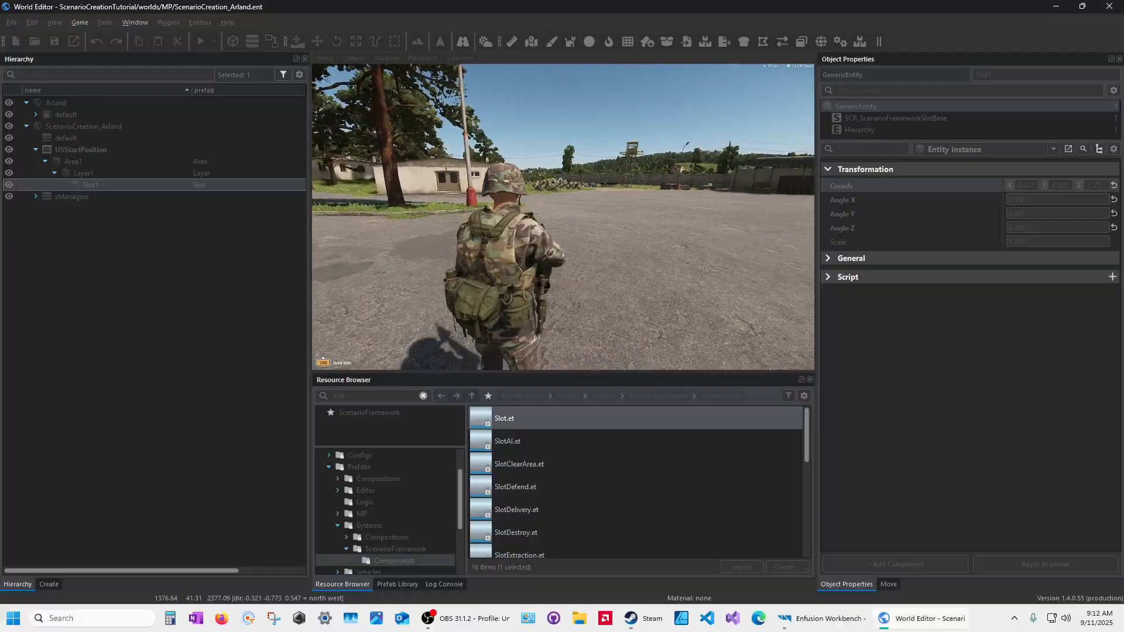
# Stop the play-test and open the SCR_RespawnSystemComponent settings of GameModeSF in the zManagers layer
pyautogui.press('Escape')
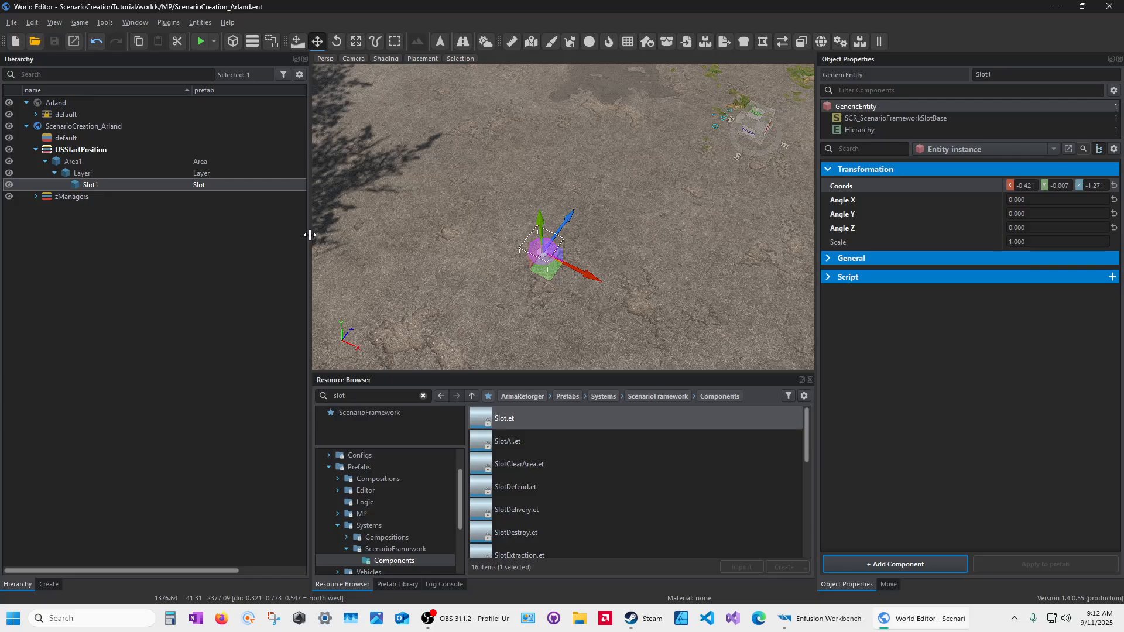
pyautogui.moveTo(310, 234); pyautogui.dragTo(177, 234)
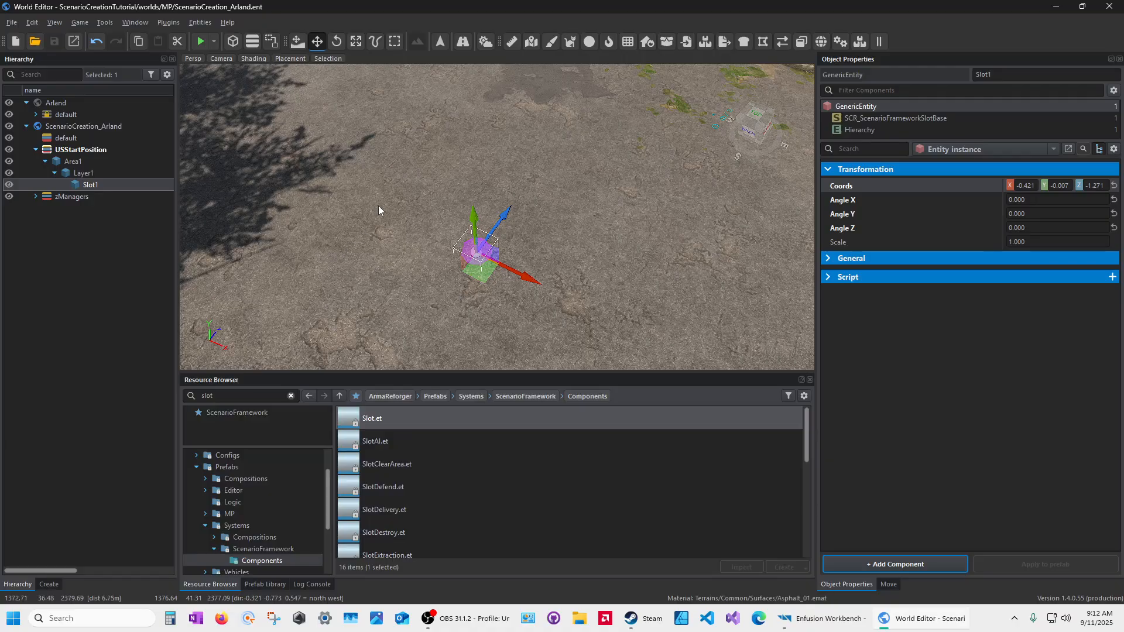
pyautogui.click(35, 197)
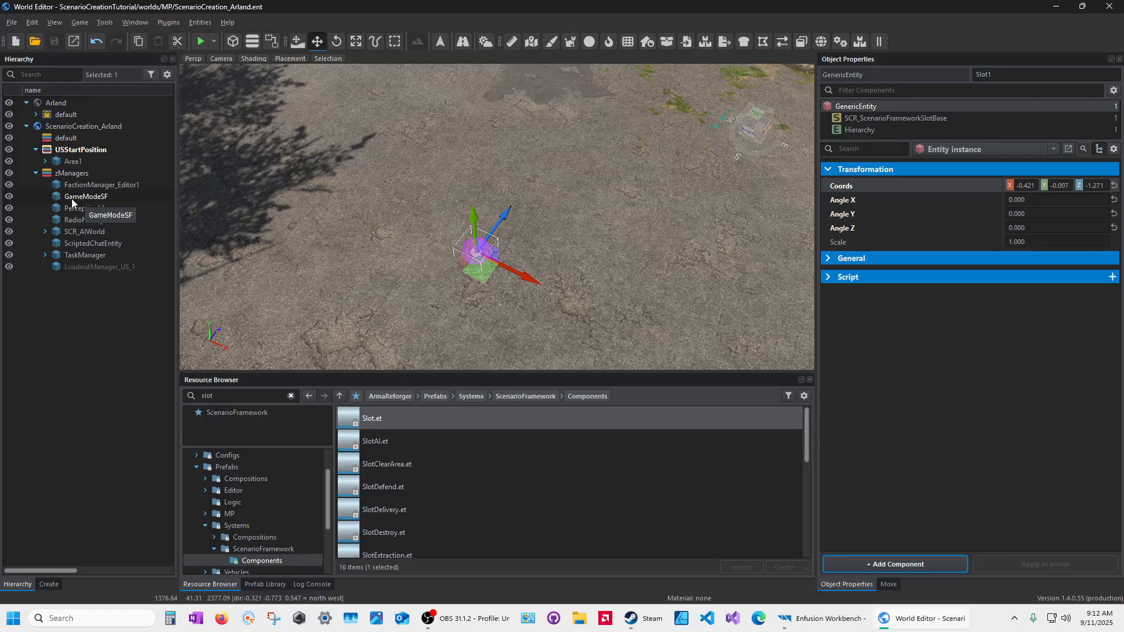
pyautogui.click(74, 199)
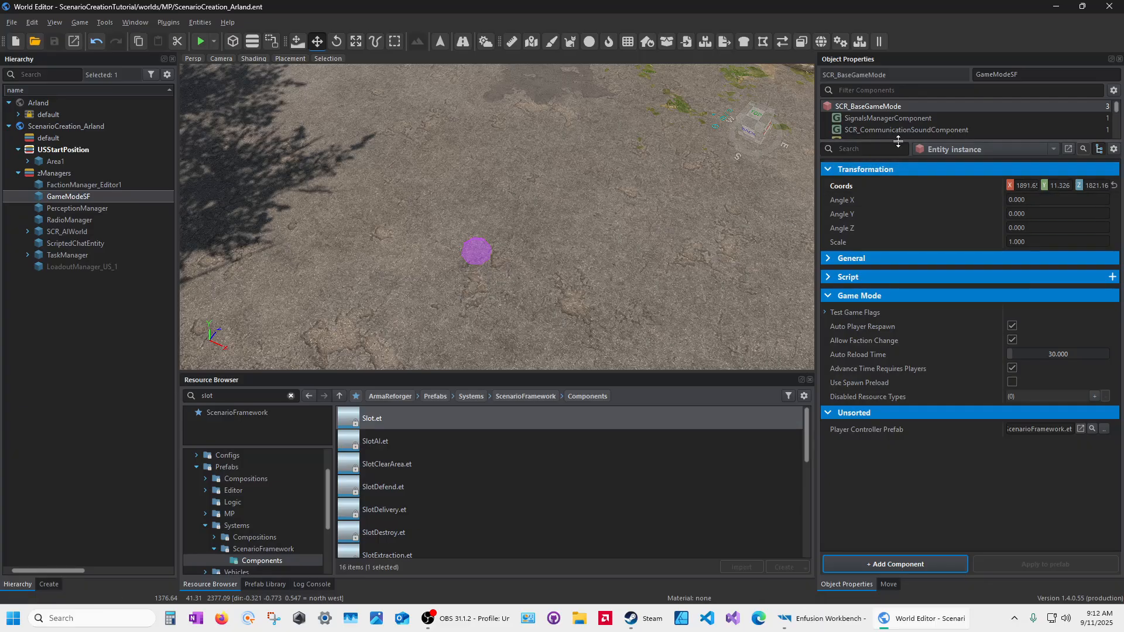
pyautogui.moveTo(899, 141); pyautogui.dragTo(909, 377)
pyautogui.scroll(-4, 873, 295)
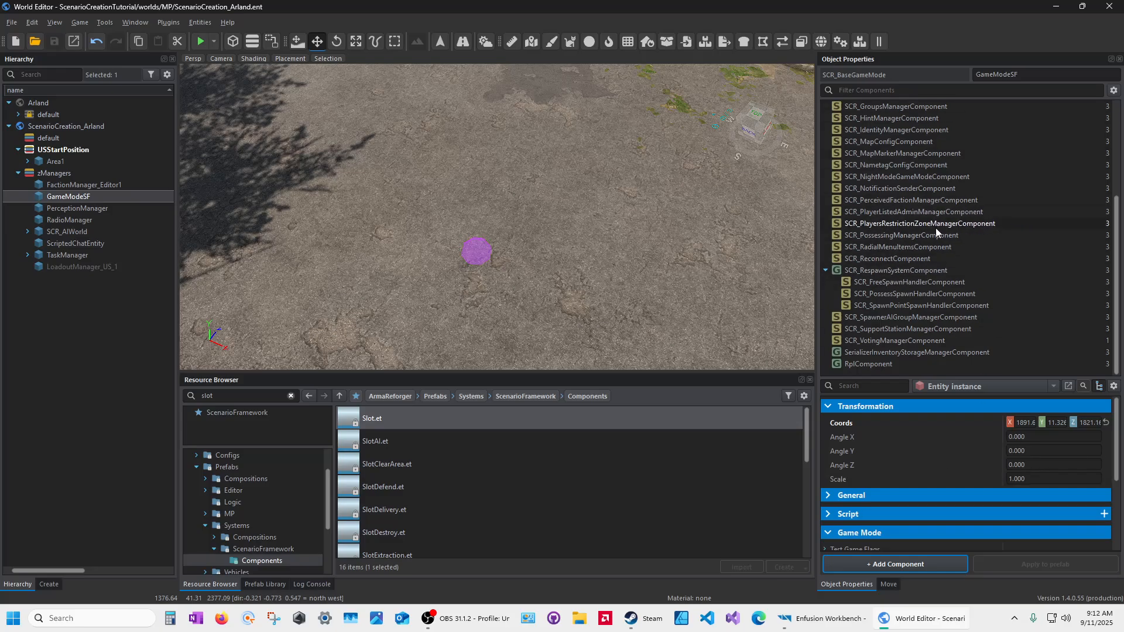
pyautogui.click(876, 271)
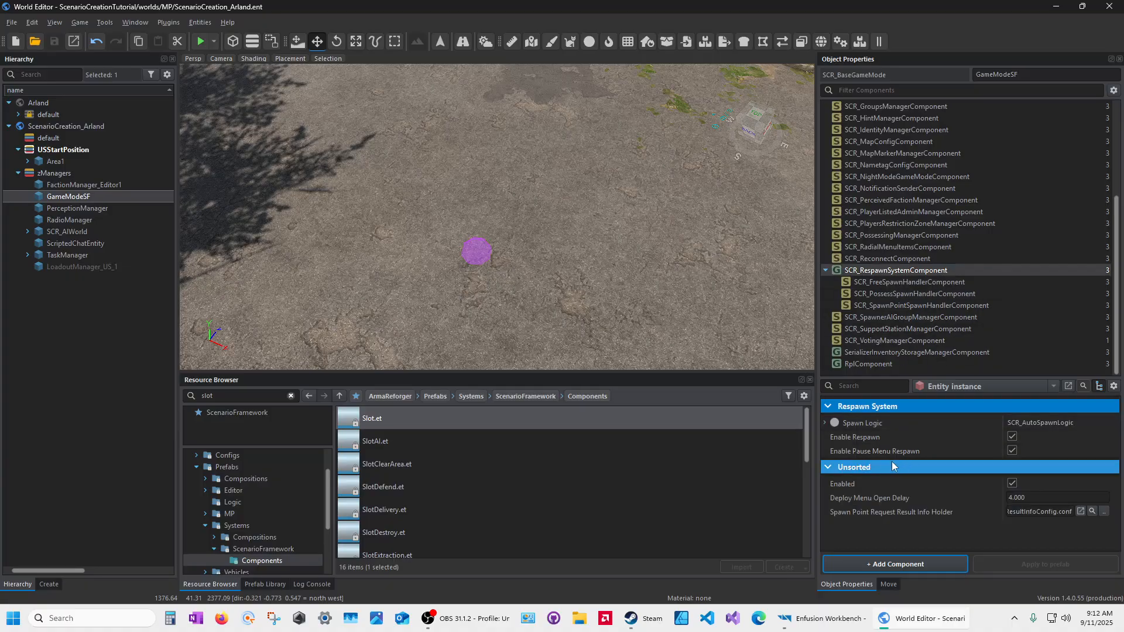
# Change the Spawn Logic class of SCR_RespawnSystemComponent to SCR_MenuSpawnLogic and review its options
pyautogui.click(825, 422)
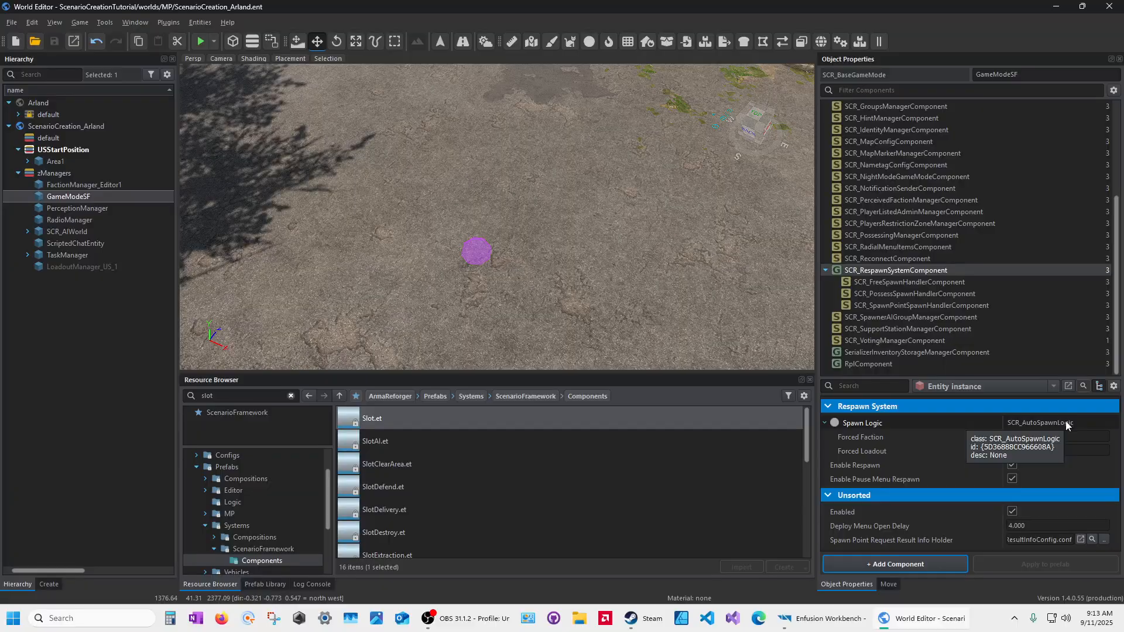
pyautogui.rightClick(1031, 424)
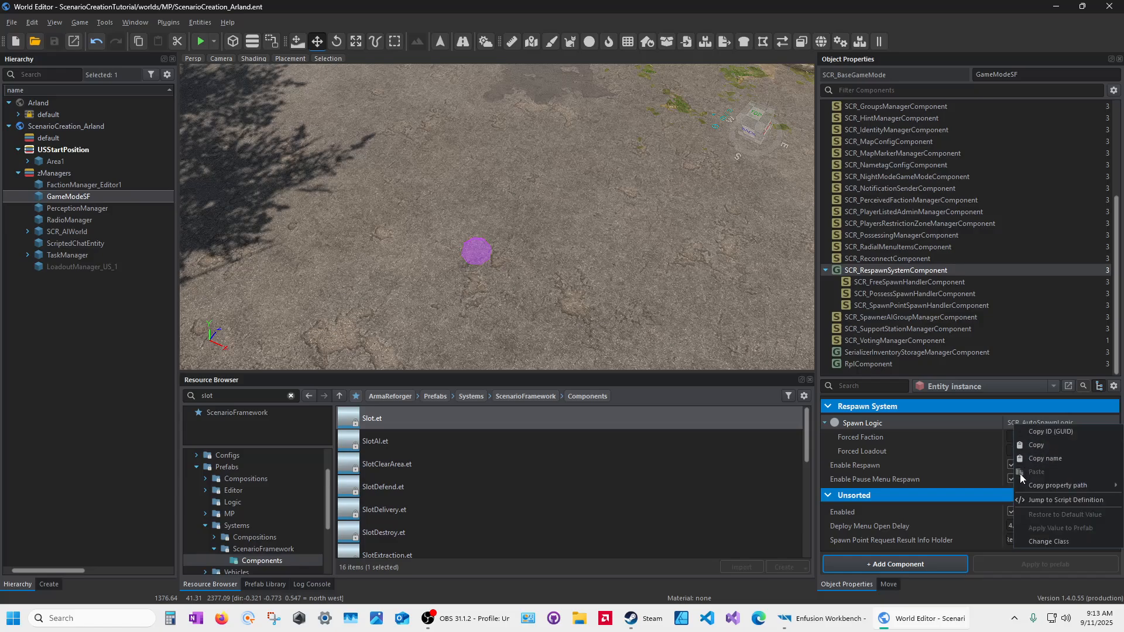
pyautogui.click(1041, 542)
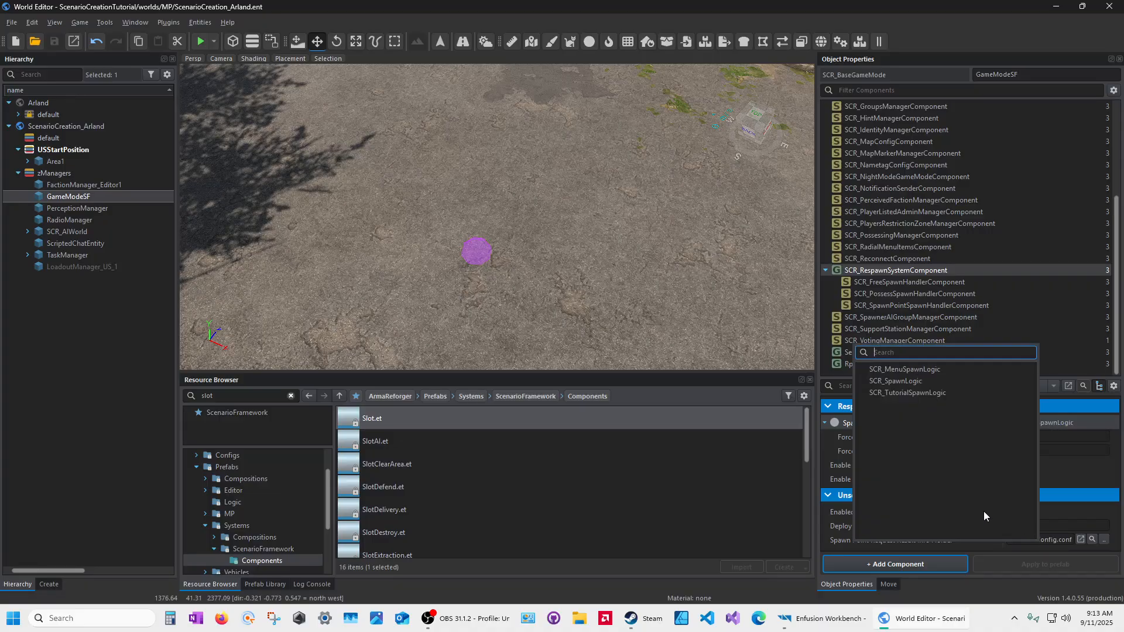
pyautogui.click(898, 371)
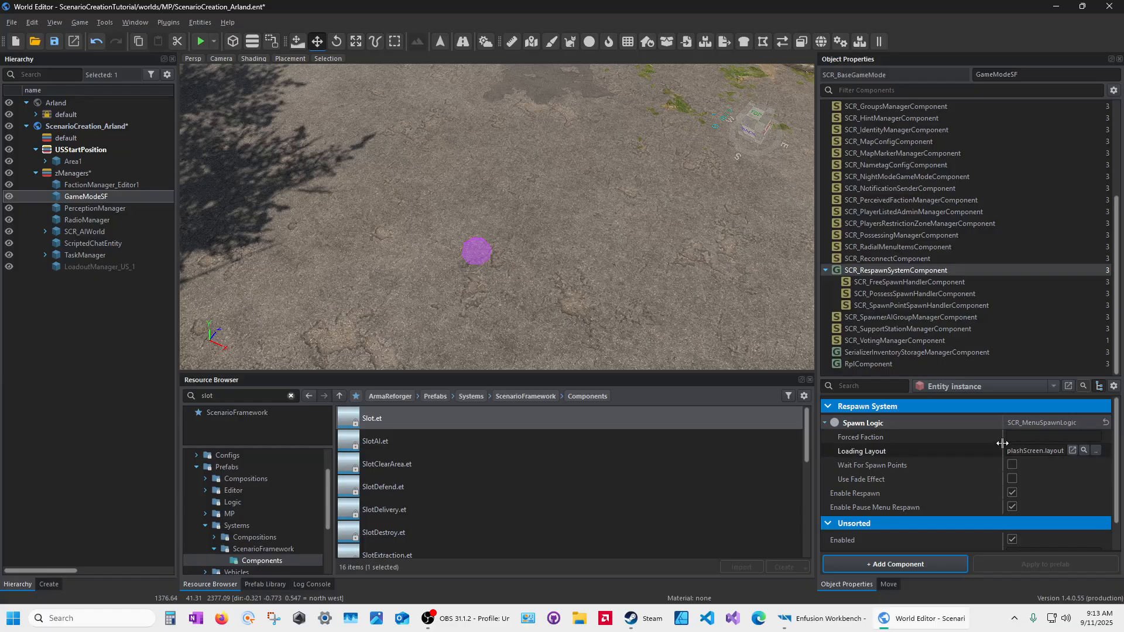
pyautogui.moveTo(1003, 443); pyautogui.dragTo(945, 446)
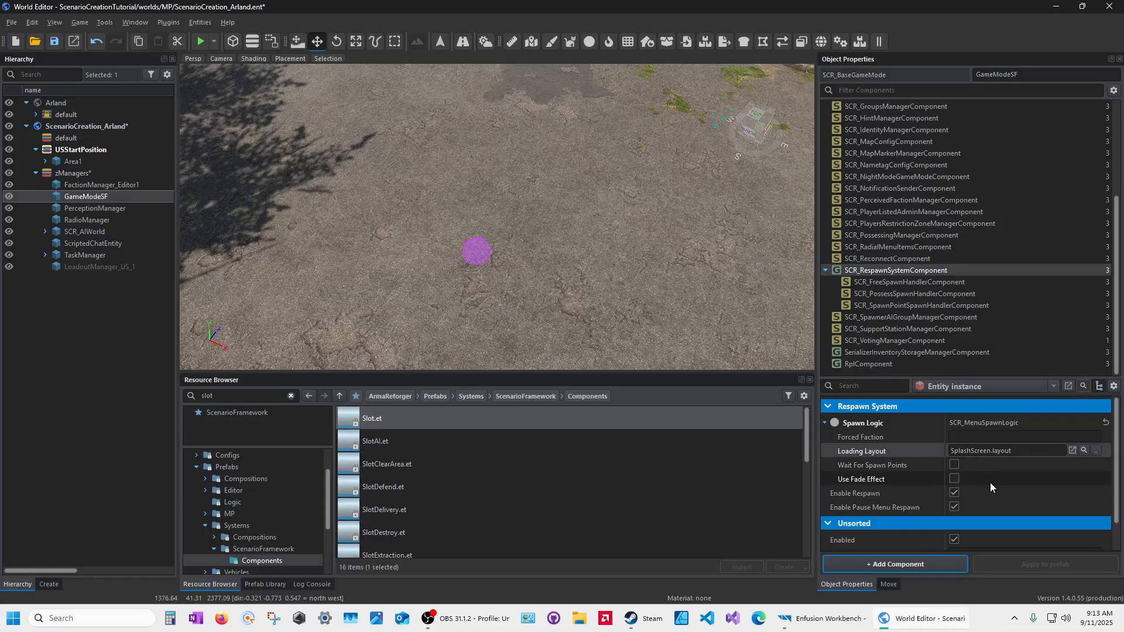
pyautogui.scroll(-1, 991, 482)
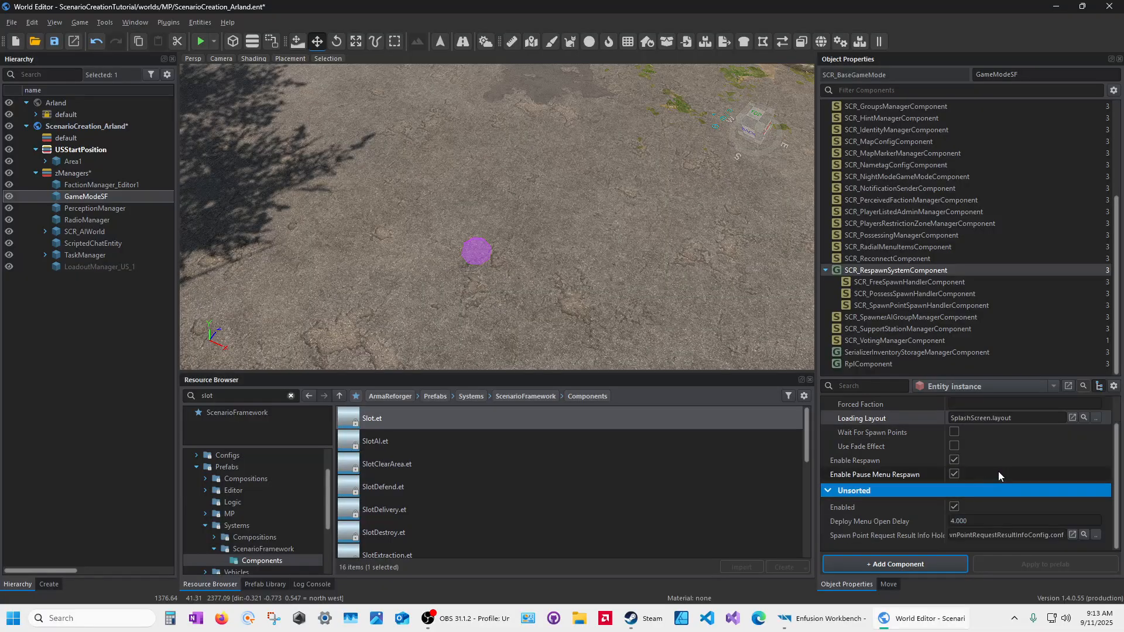
pyautogui.scroll(1, 999, 472)
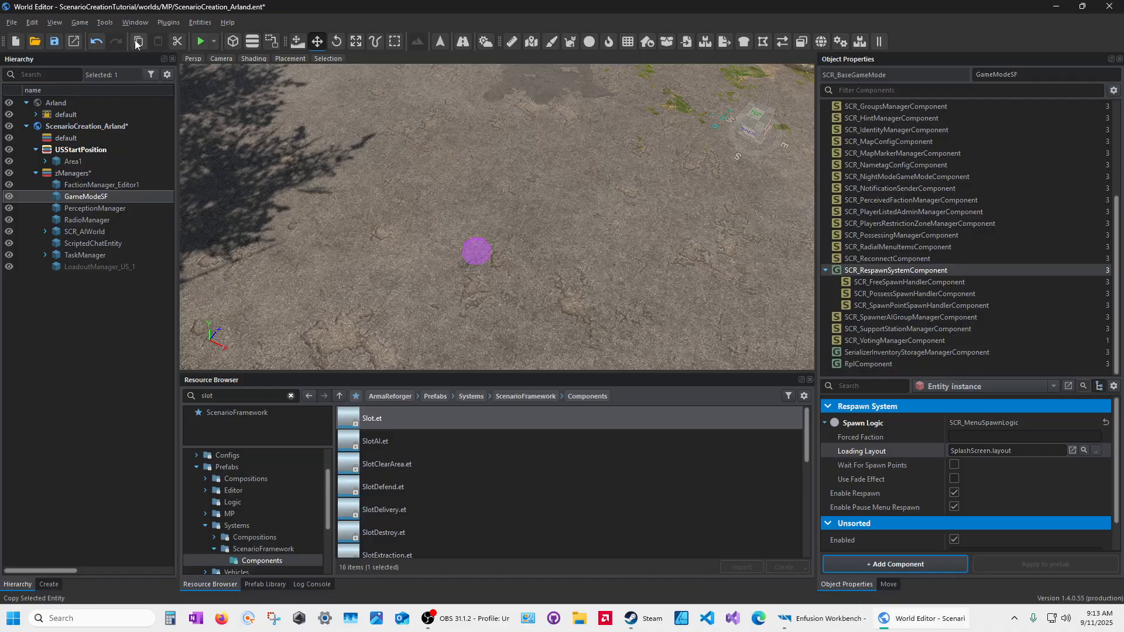
# Save the world and play-test deploying at US Point as a US Army soldier in group Atlas Red 1, ending in third-person view
pyautogui.click(56, 42)
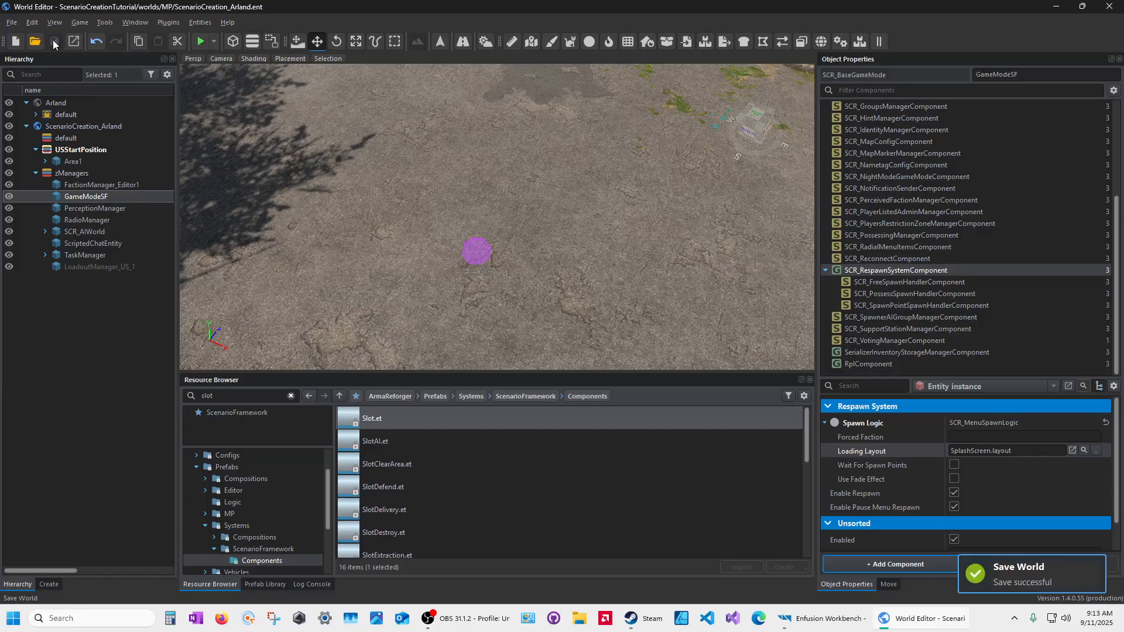
pyautogui.click(202, 43)
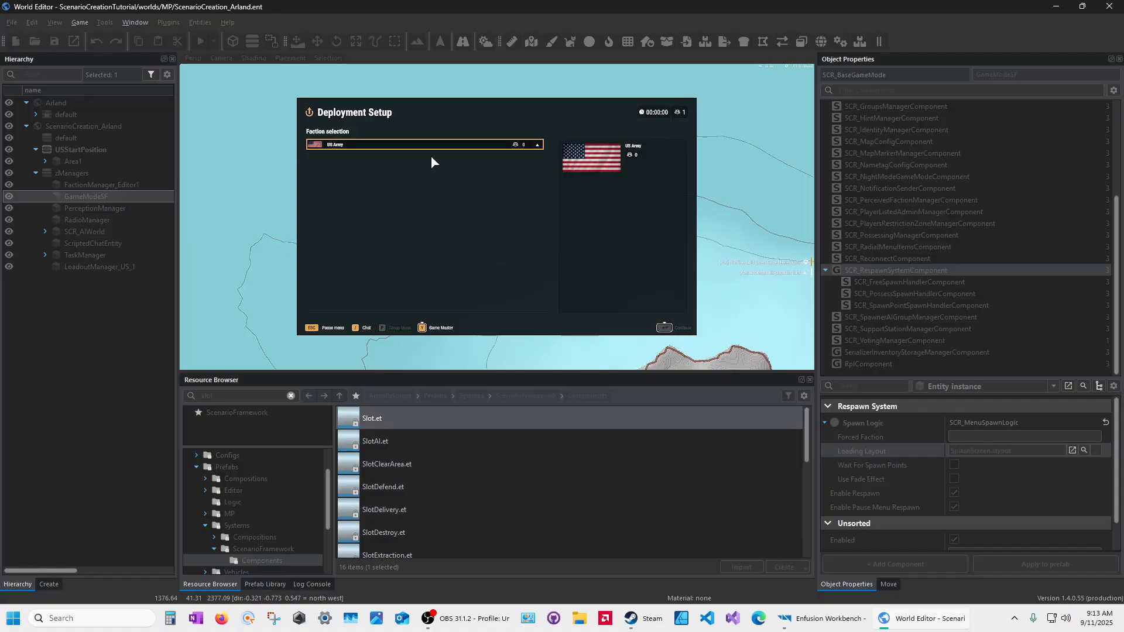
pyautogui.click(336, 145)
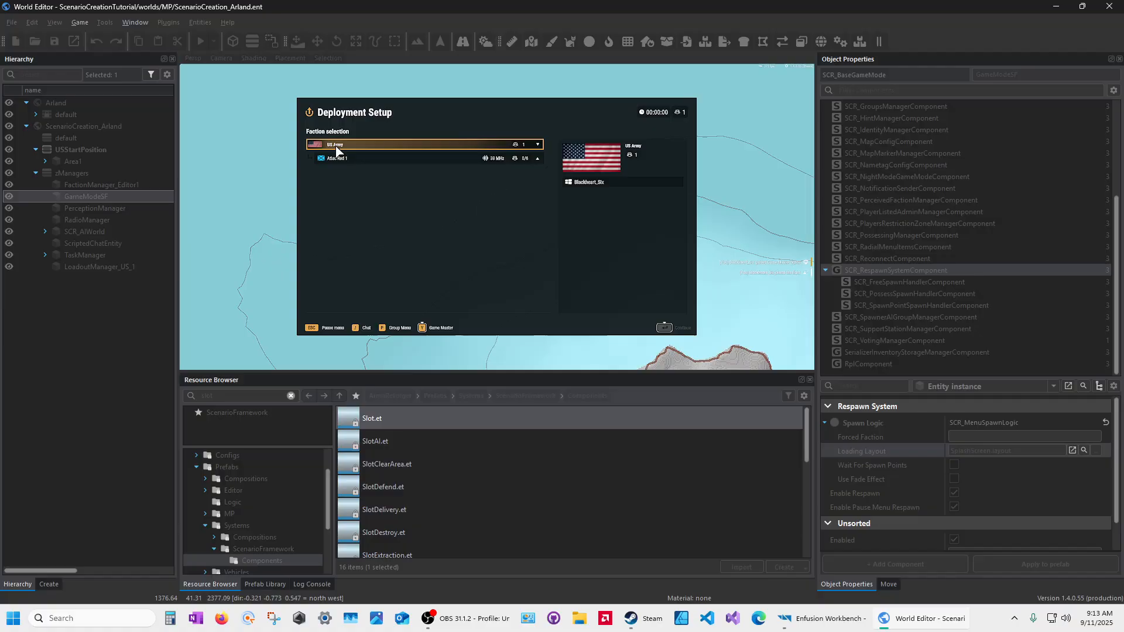
pyautogui.click(337, 156)
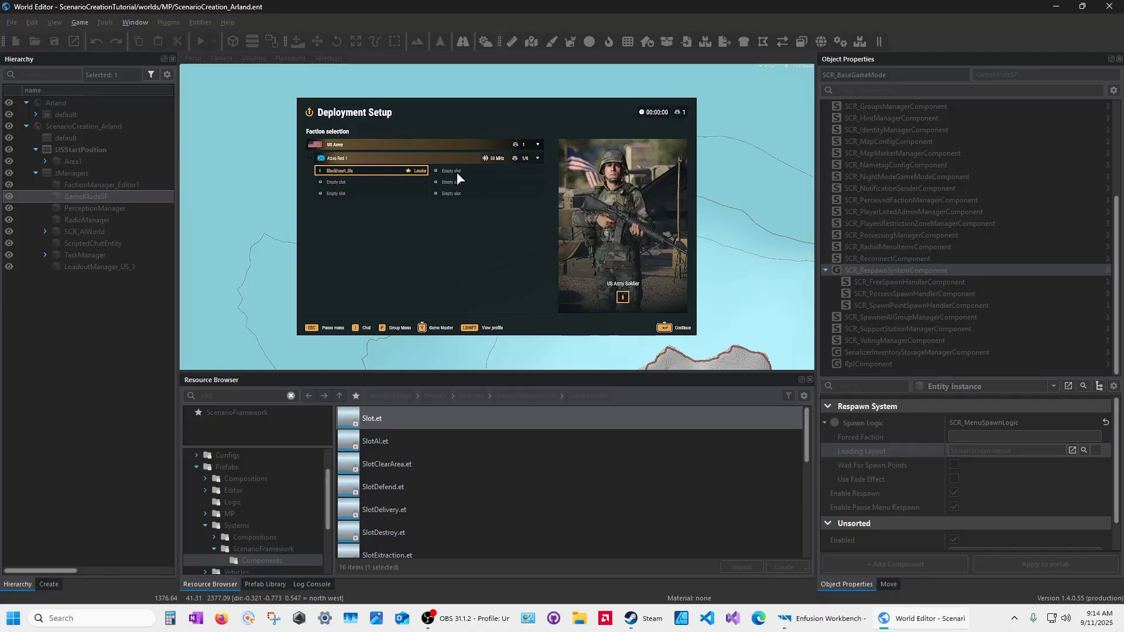
pyautogui.click(665, 329)
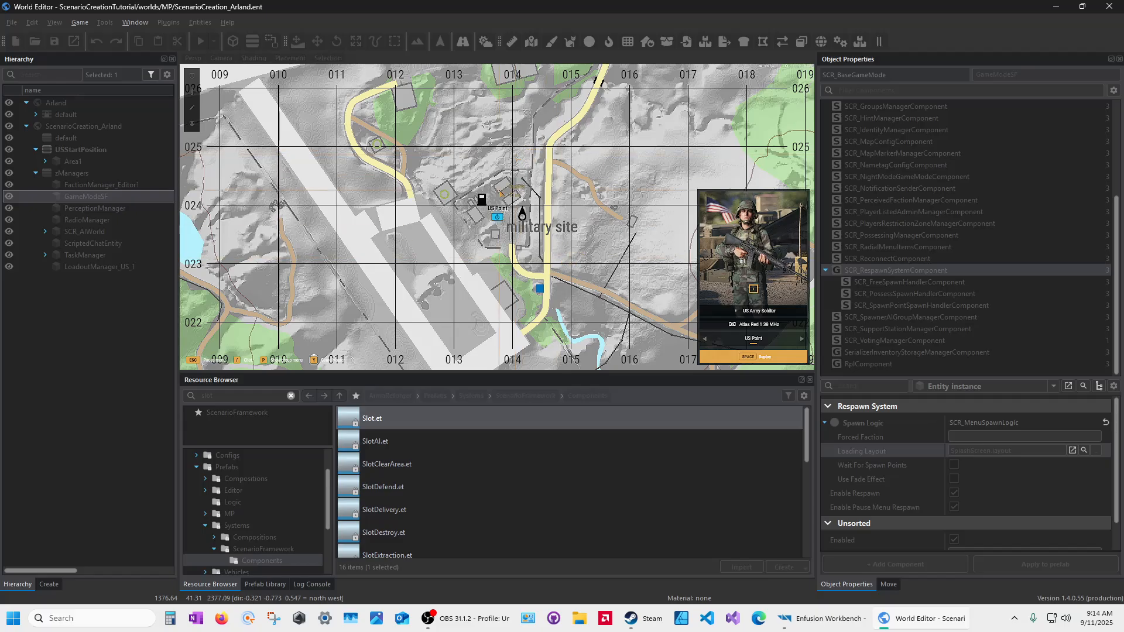
pyautogui.click(753, 358)
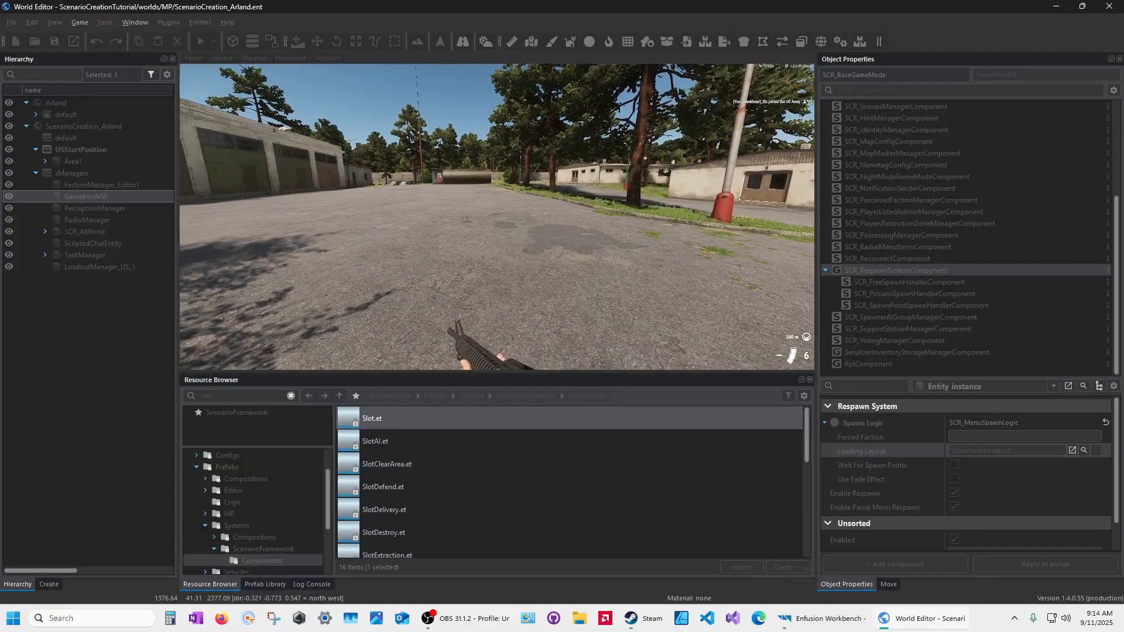
pyautogui.press('v')
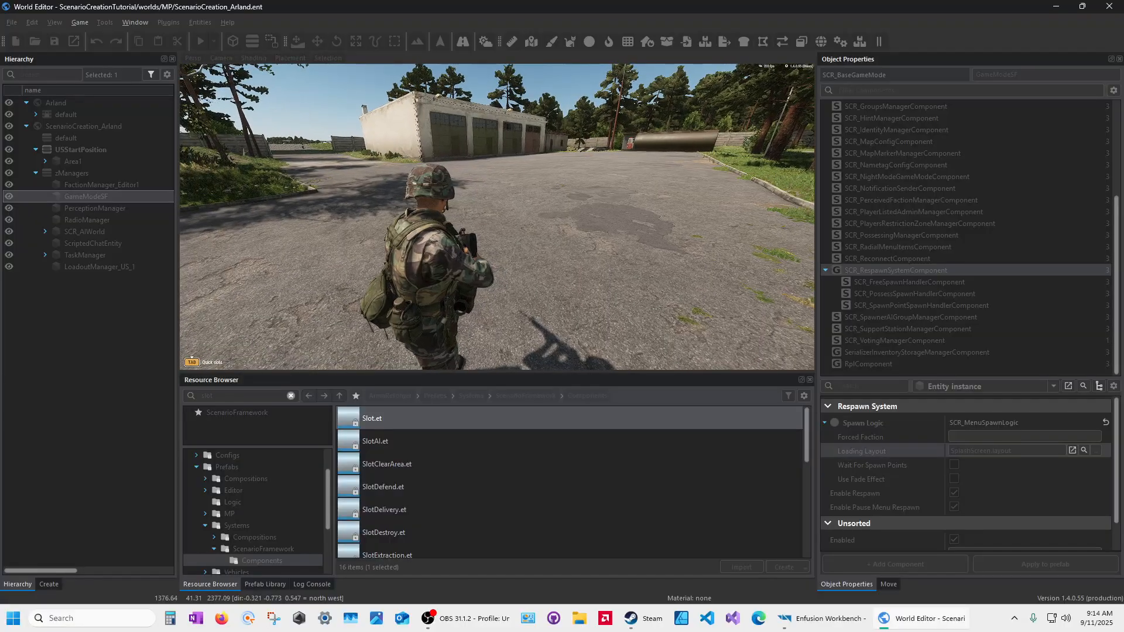
pyautogui.press('Escape')
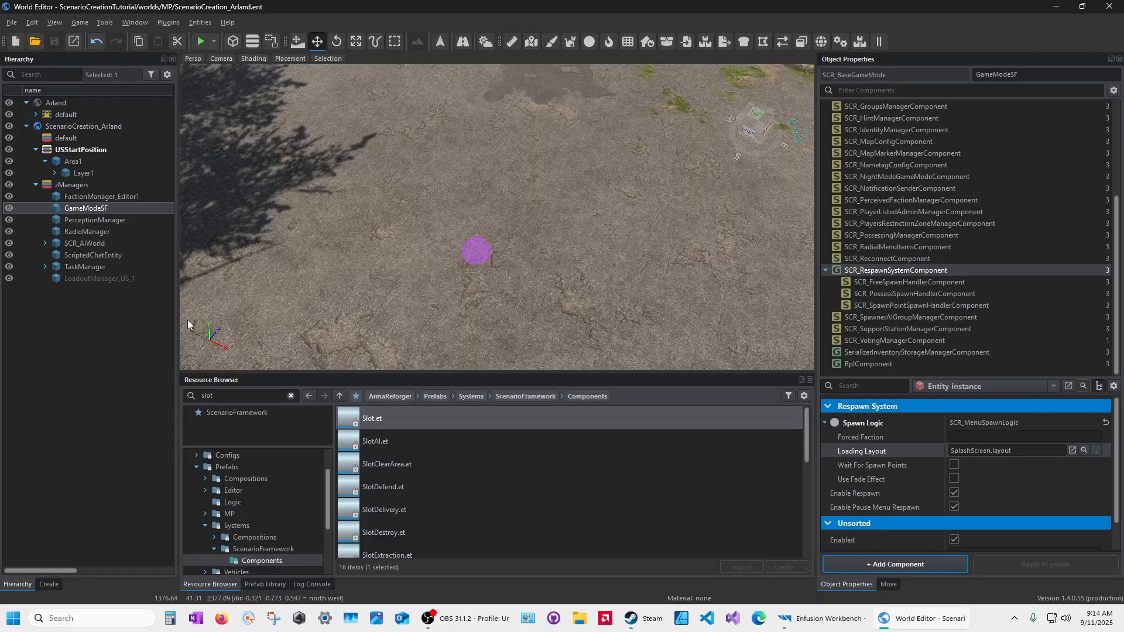
# Examine the properties of PerceptionManager, RadioManager, ScriptedChatEntity, TaskManager and SCR_AIWorld in the zManagers layer
pyautogui.click(74, 209)
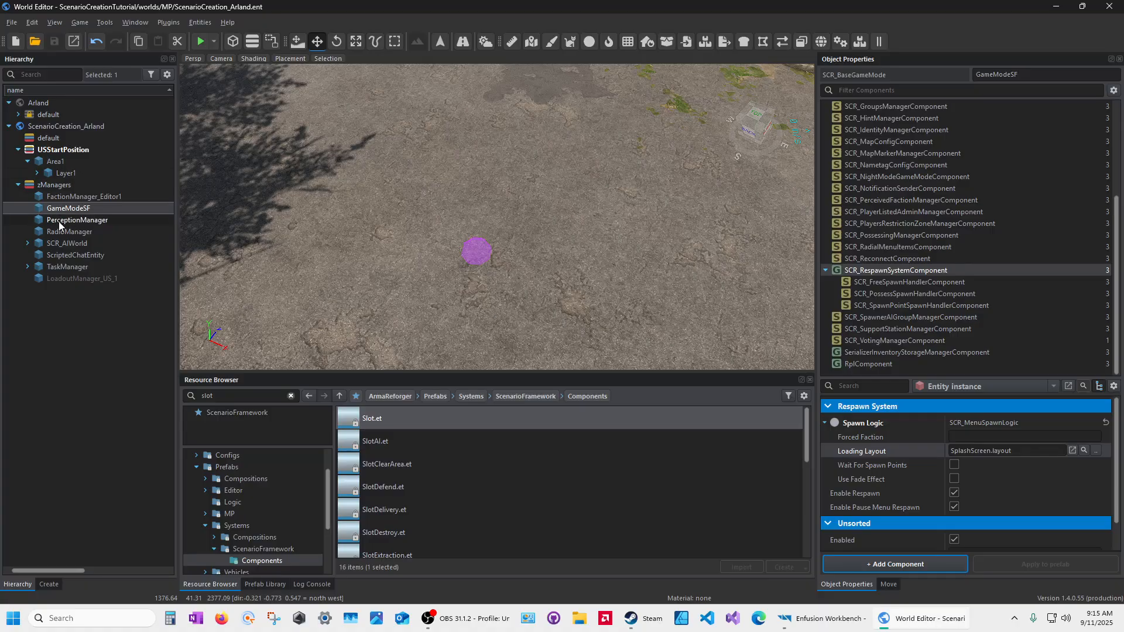
pyautogui.click(58, 221)
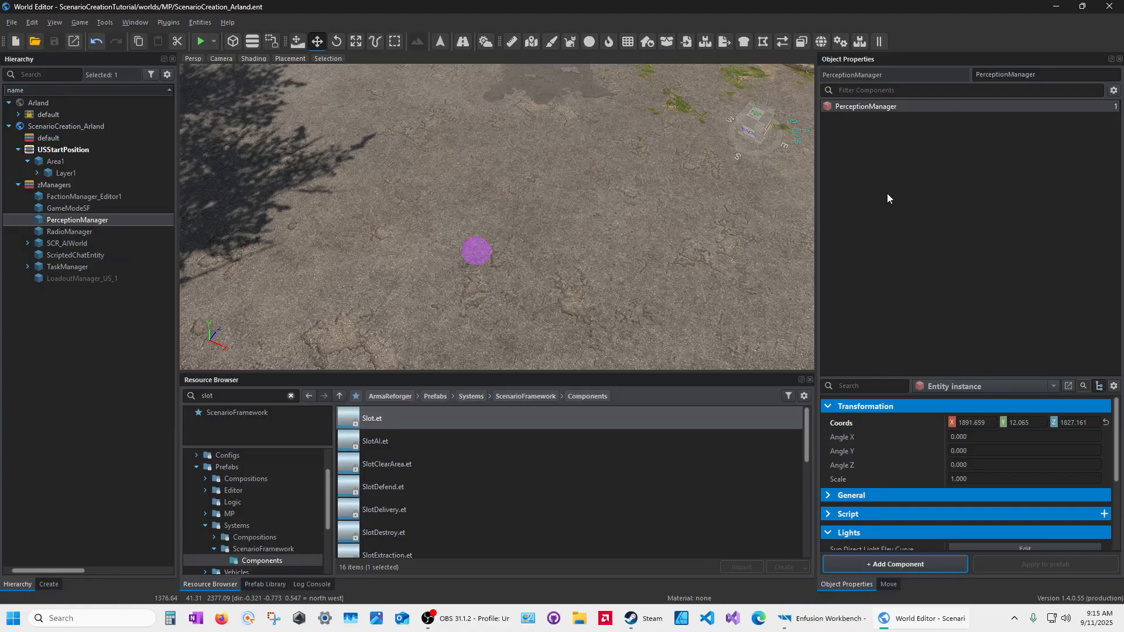
pyautogui.moveTo(926, 377); pyautogui.dragTo(928, 146)
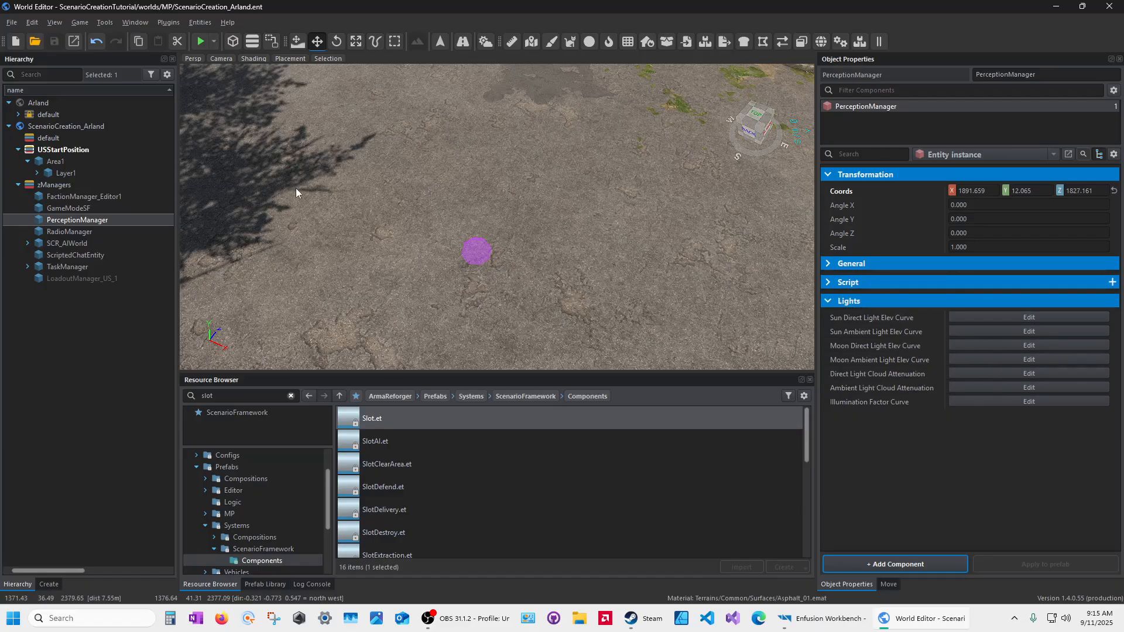
pyautogui.click(80, 233)
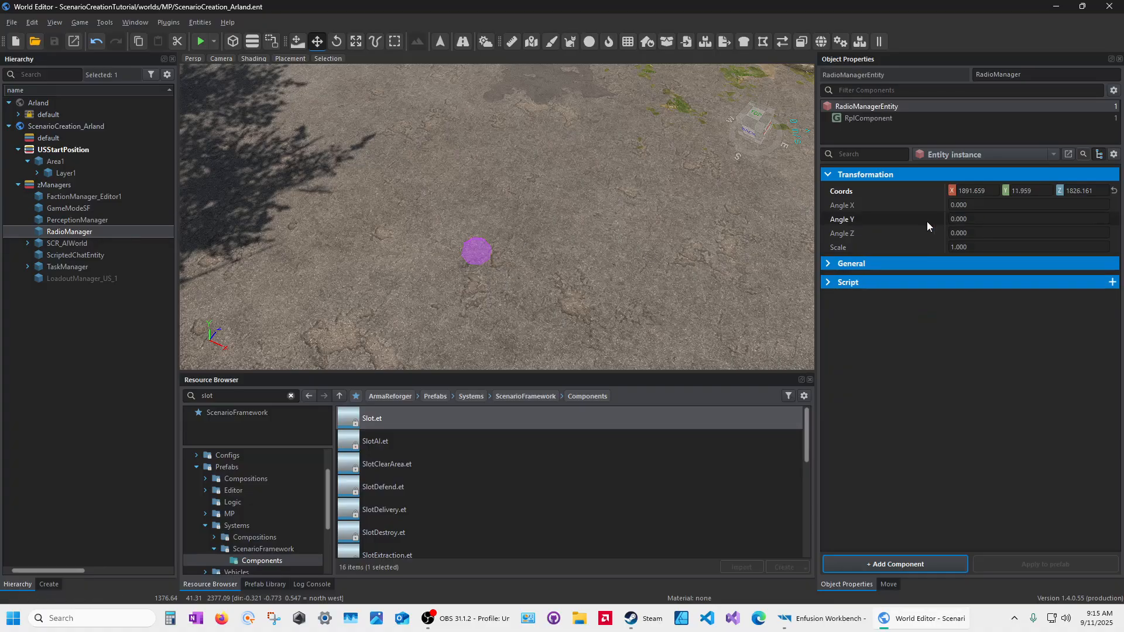
pyautogui.click(831, 264)
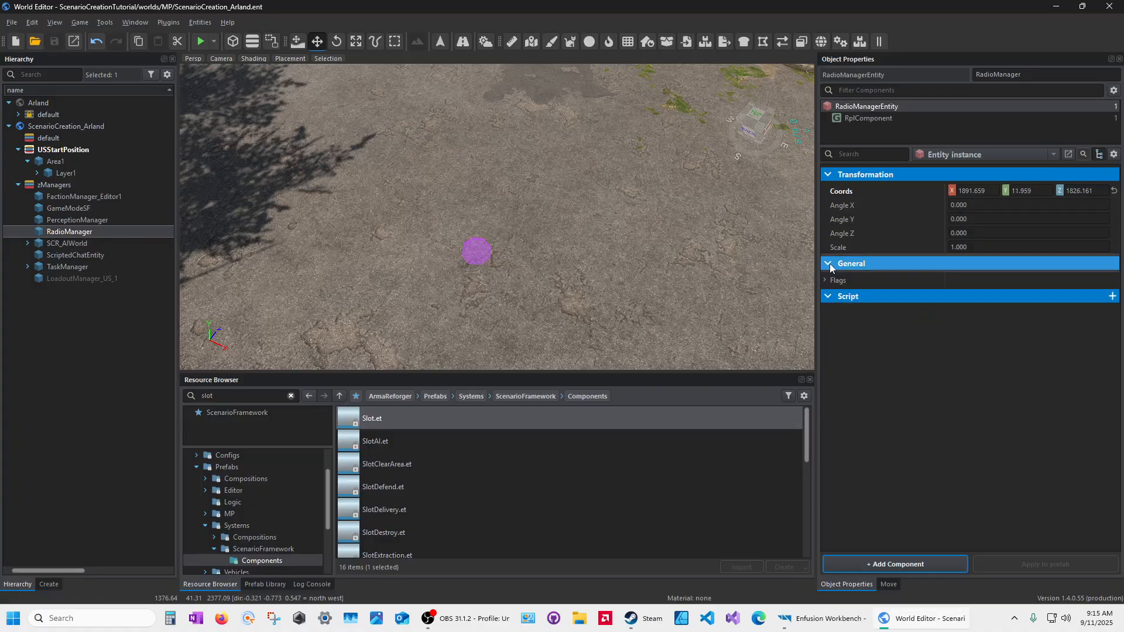
pyautogui.click(830, 174)
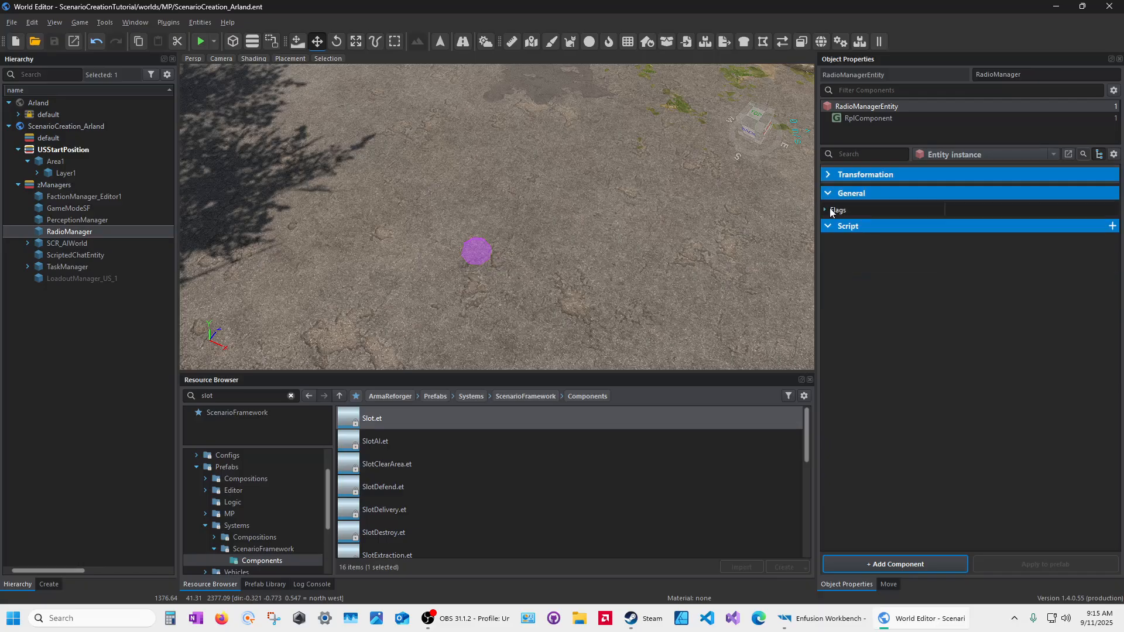
pyautogui.click(826, 209)
pyautogui.click(826, 209)
pyautogui.click(828, 193)
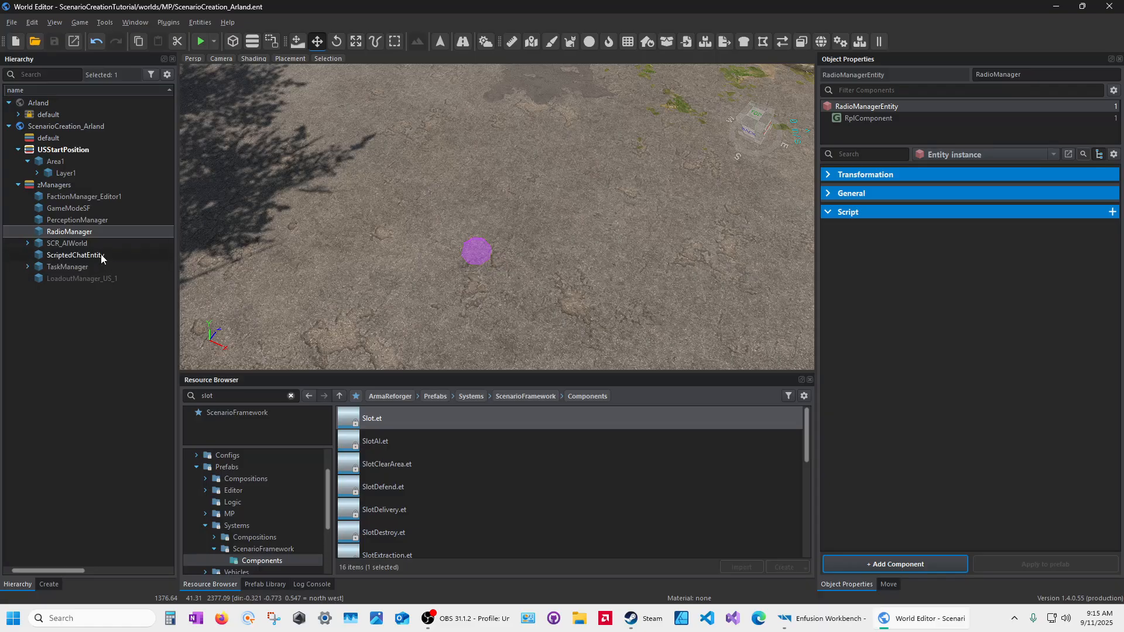
pyautogui.click(75, 258)
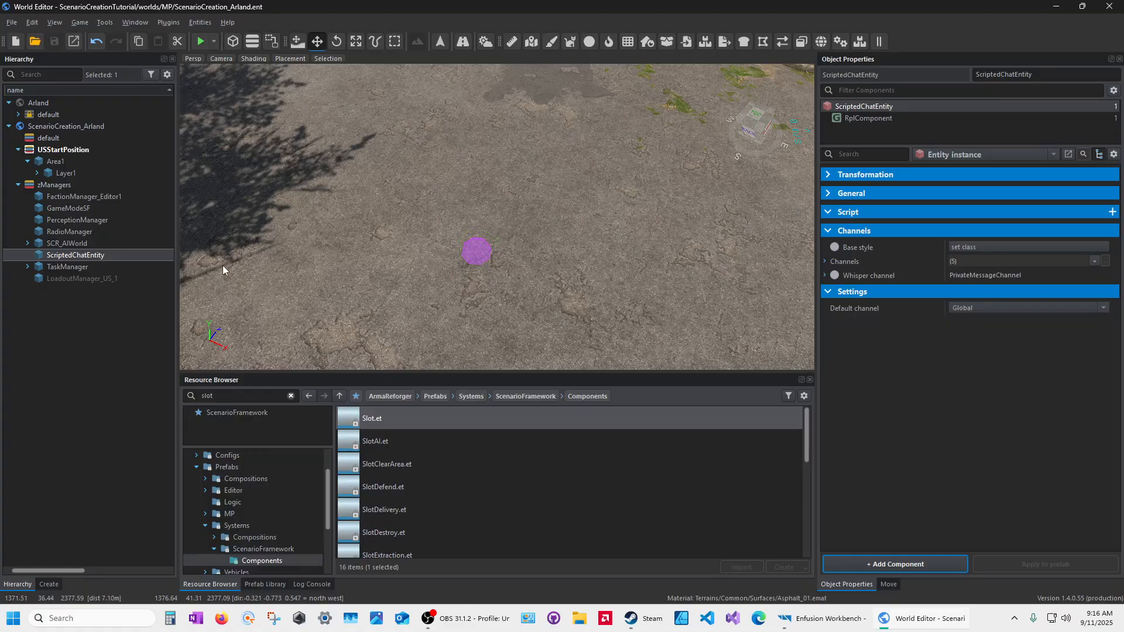
pyautogui.click(54, 269)
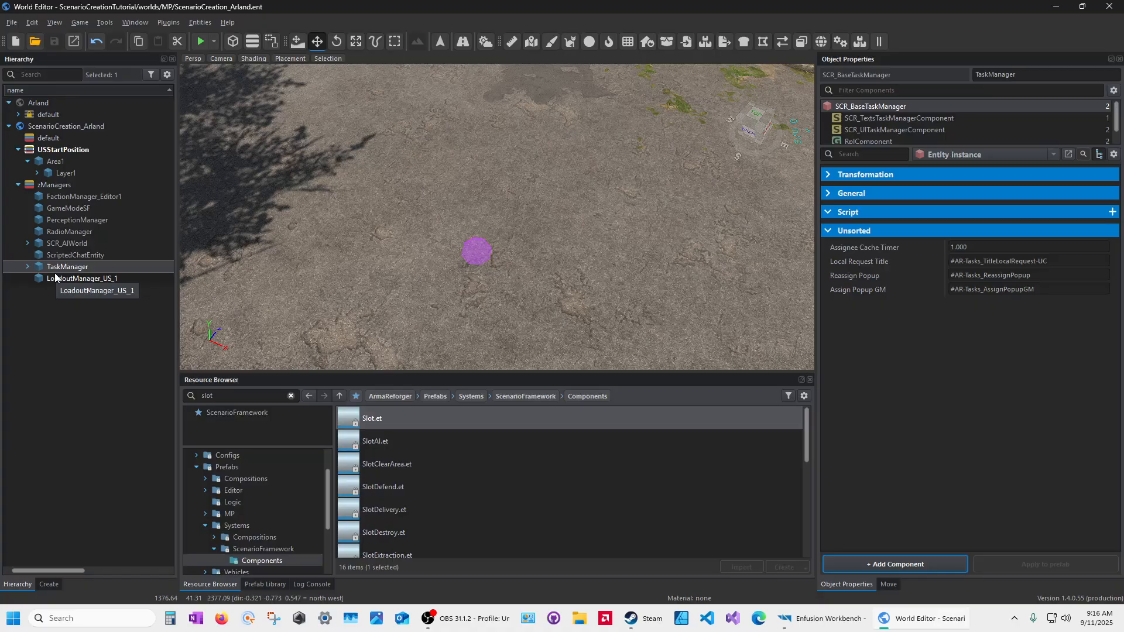
pyautogui.click(64, 245)
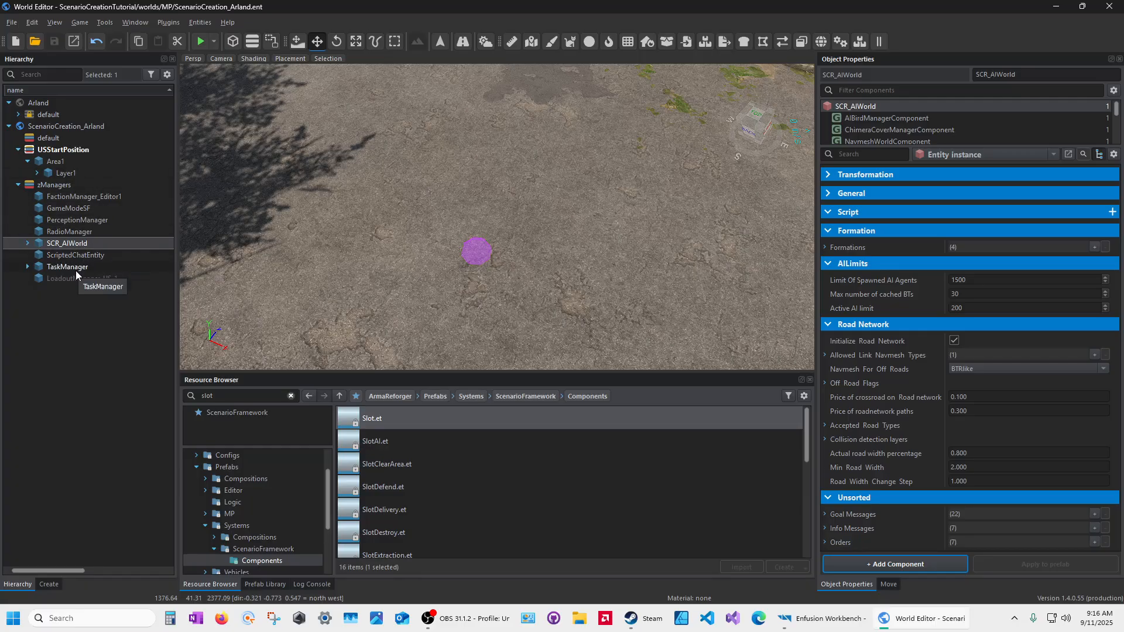
# Nest PerceptionManager, RadioManager, ScriptedChatEntity and TaskManager under GameModeSF in the zManagers layer
pyautogui.click(66, 220)
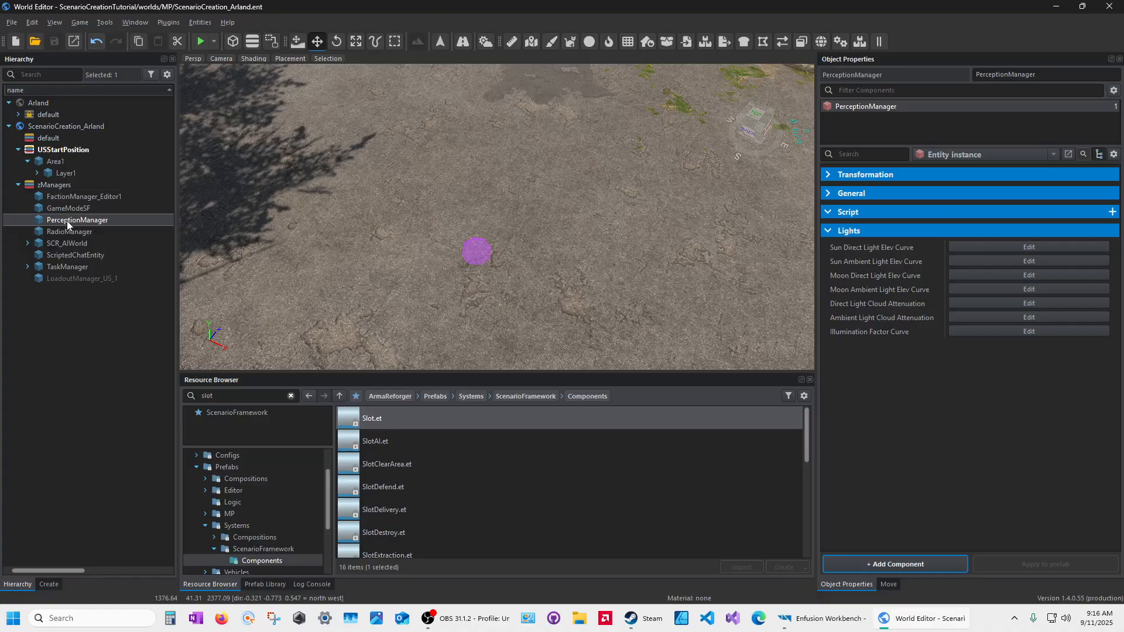
pyautogui.moveTo(67, 221); pyautogui.dragTo(82, 201)
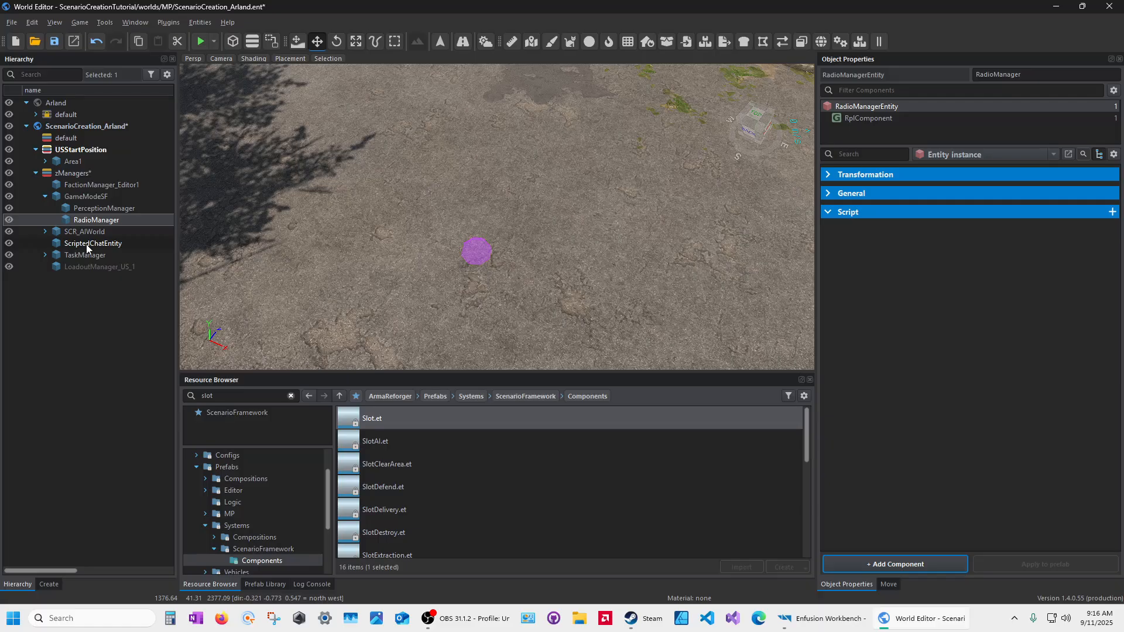
pyautogui.moveTo(86, 244); pyautogui.dragTo(83, 202)
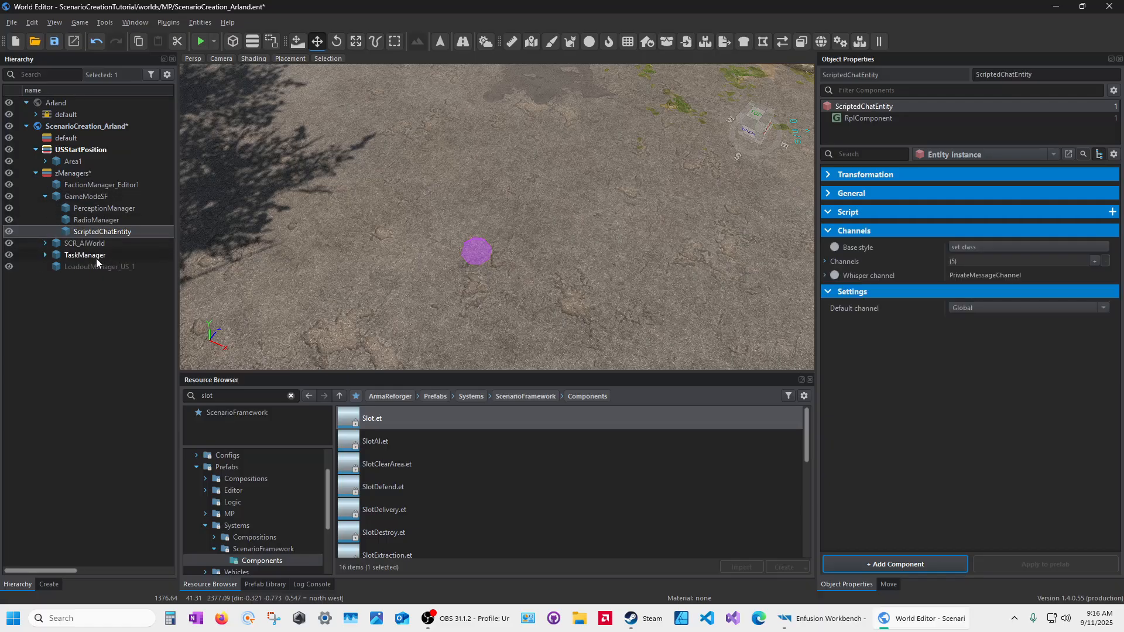
pyautogui.moveTo(89, 255); pyautogui.dragTo(92, 196)
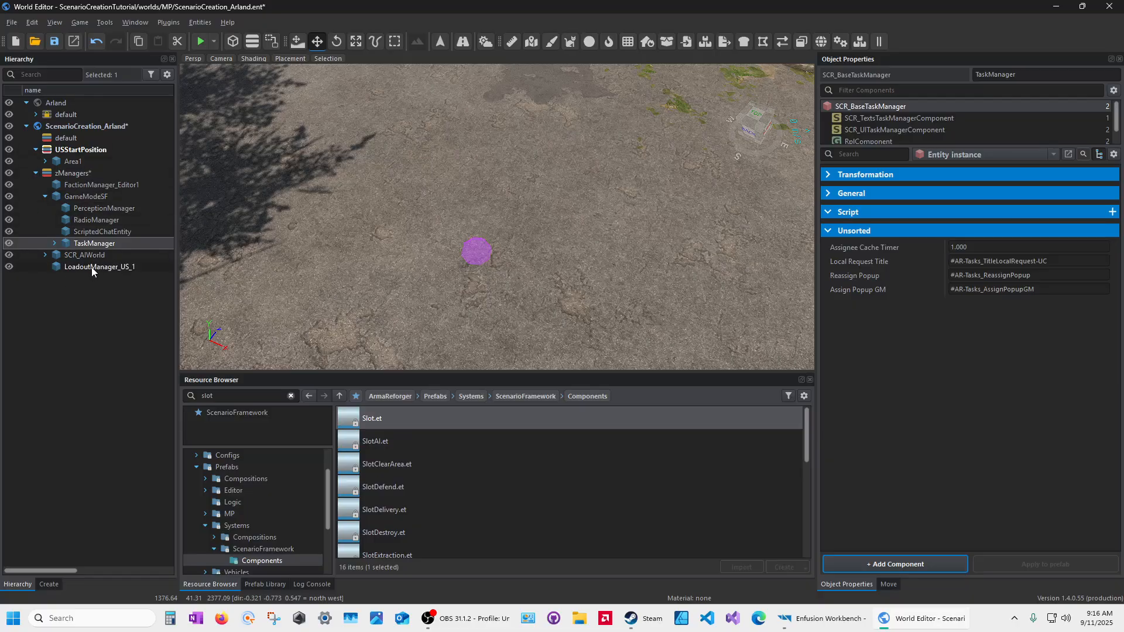
pyautogui.click(46, 197)
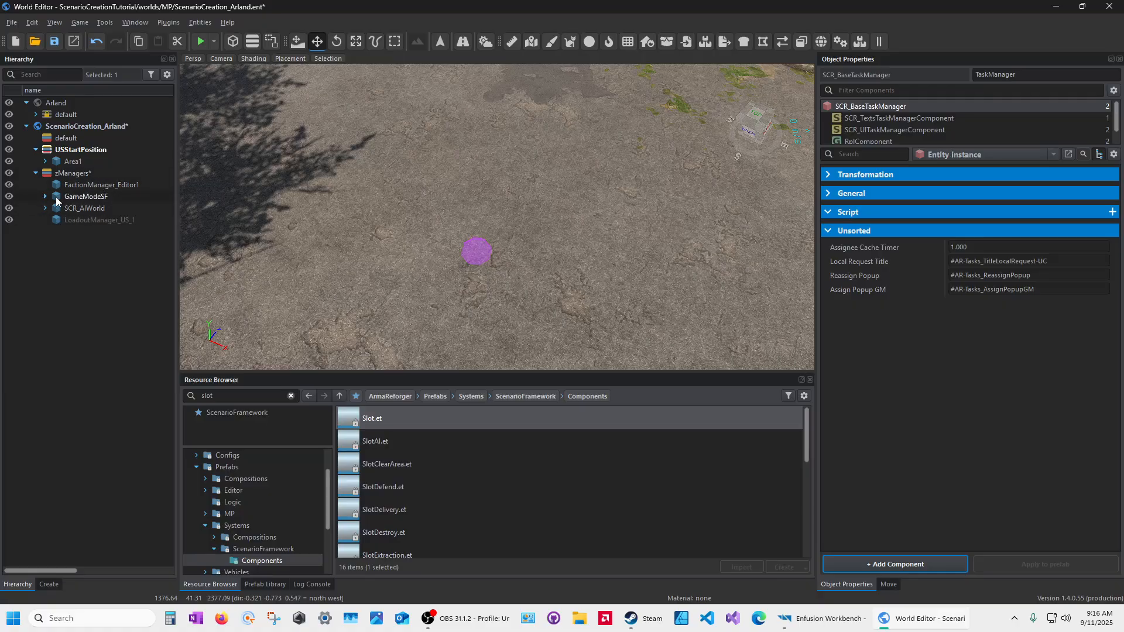
# Look through the components of GameModeSF and open the SCR_GameModeSFManager settings
pyautogui.click(63, 199)
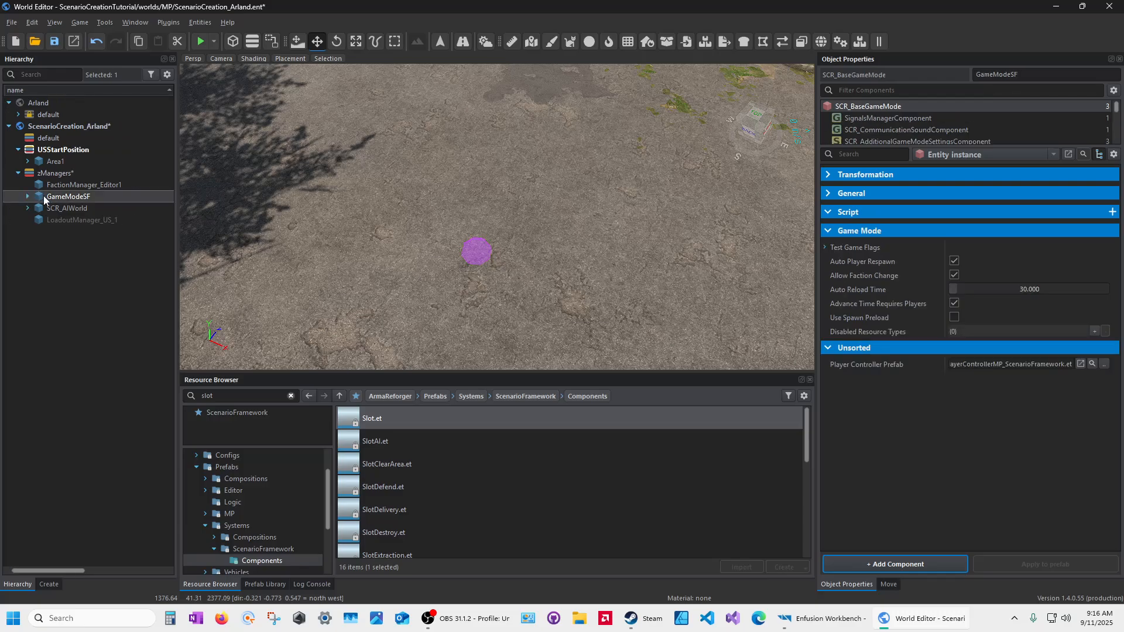
pyautogui.click(27, 197)
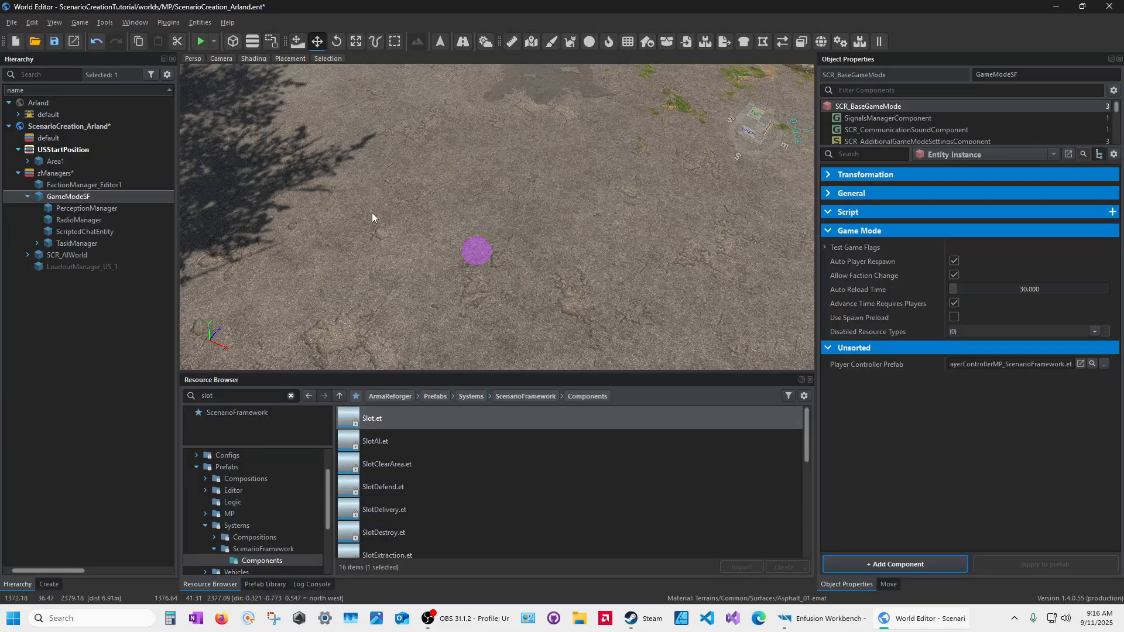
pyautogui.moveTo(975, 148); pyautogui.dragTo(976, 425)
pyautogui.scroll(-2, 903, 228)
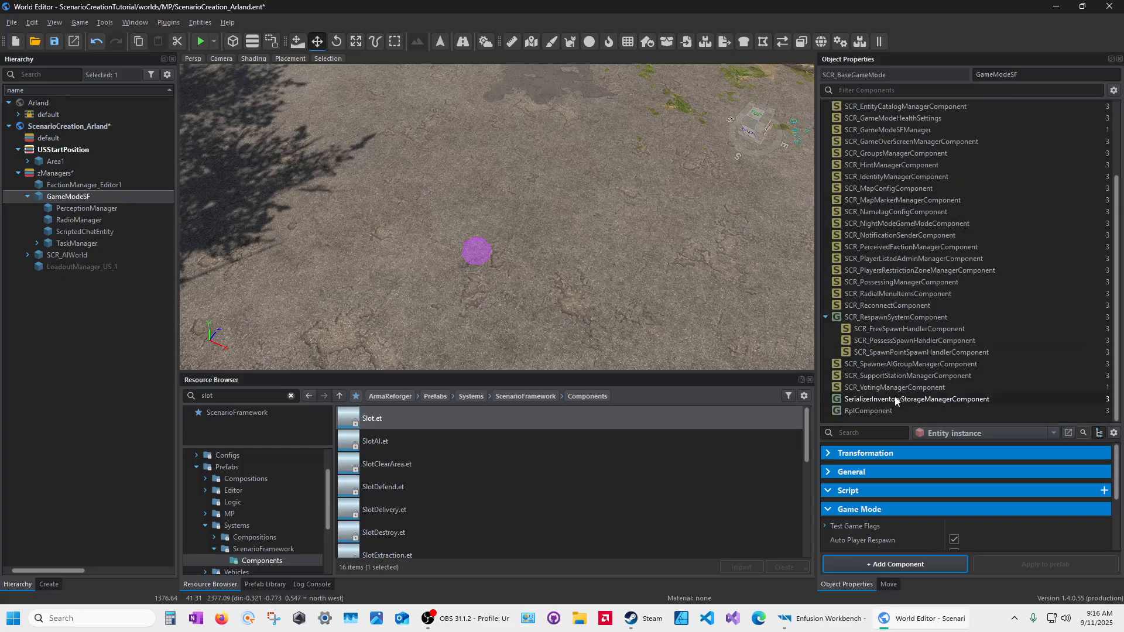
pyautogui.scroll(1, 874, 246)
pyautogui.scroll(-1, 877, 245)
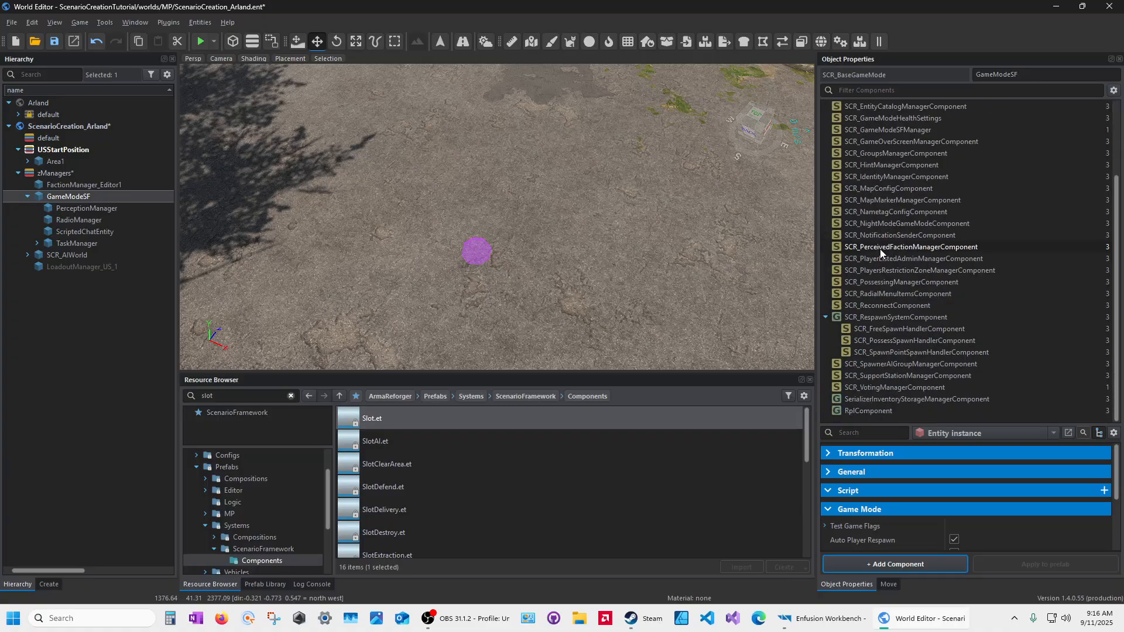
pyautogui.scroll(3, 881, 250)
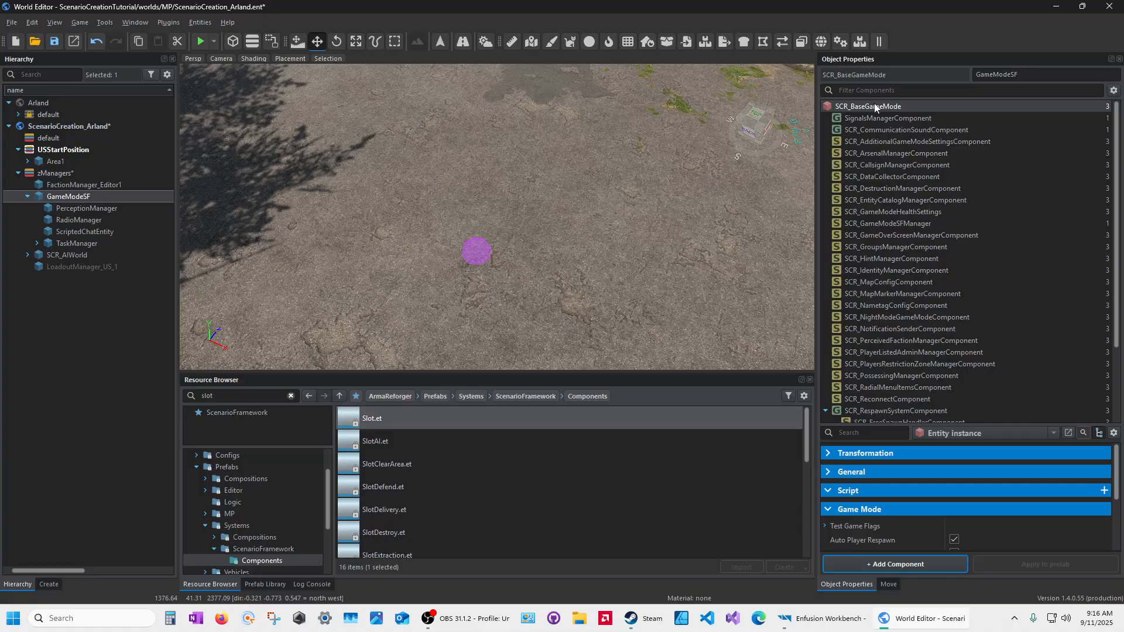
pyautogui.click(853, 224)
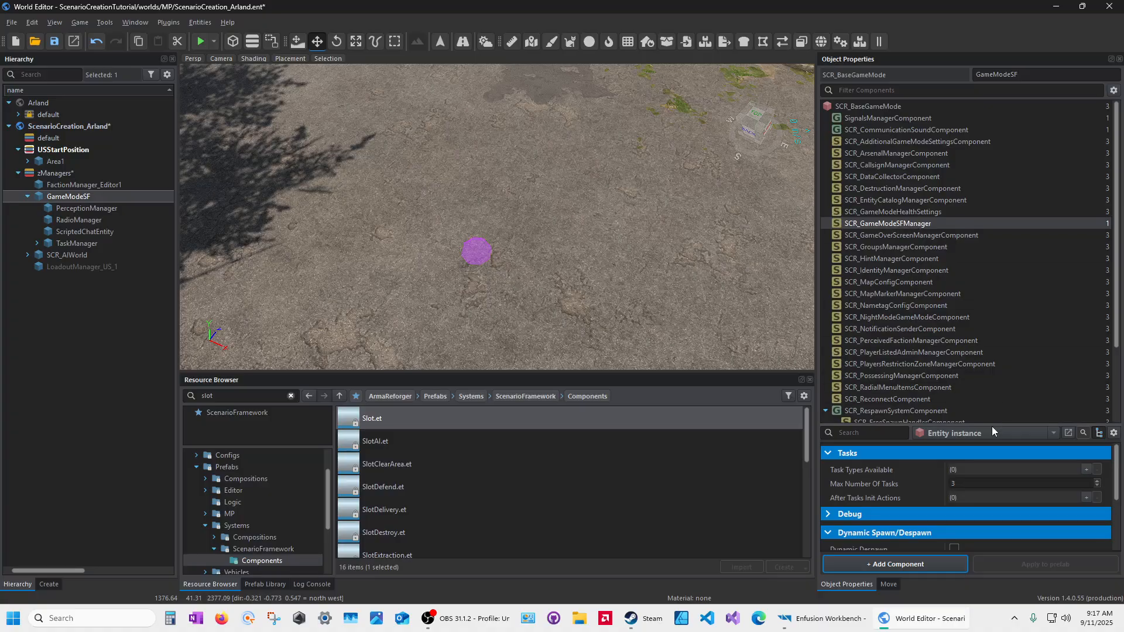
pyautogui.moveTo(992, 427); pyautogui.dragTo(951, 246)
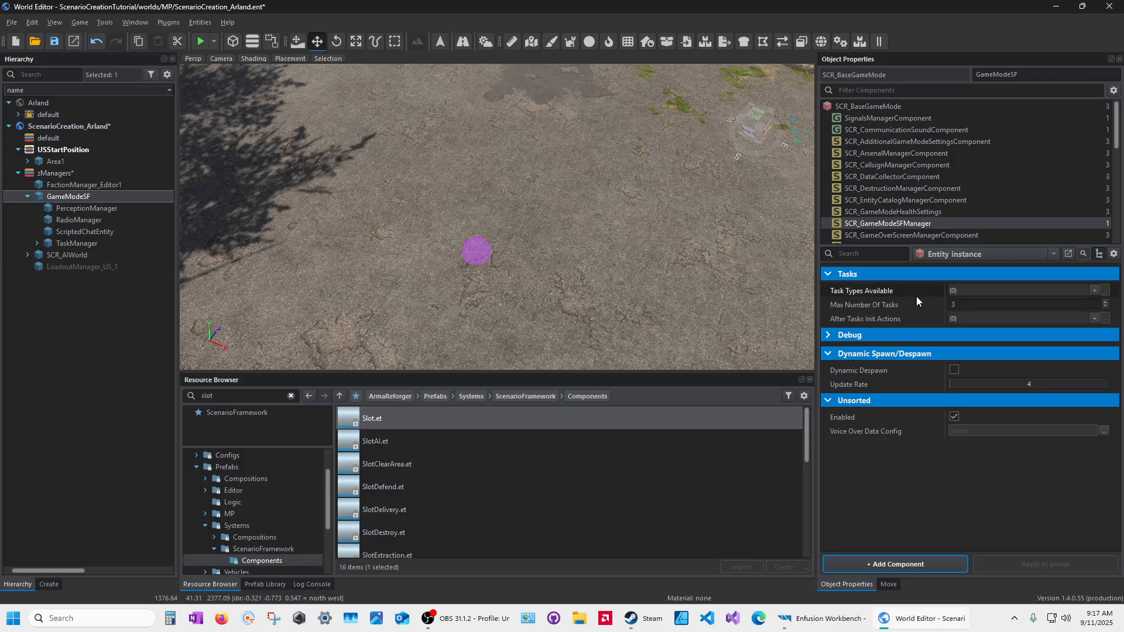
# Examine the Tasks, Debug and Dynamic Spawn/Despawn settings of SCR_GameModeSFManager one category at a time
pyautogui.click(828, 275)
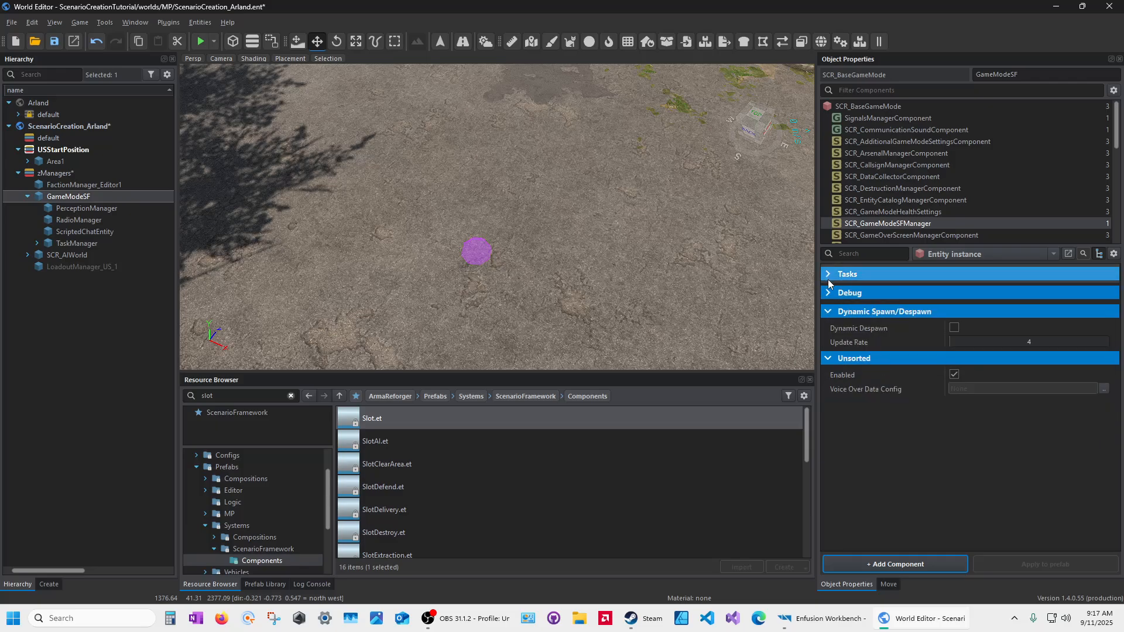
pyautogui.click(828, 312)
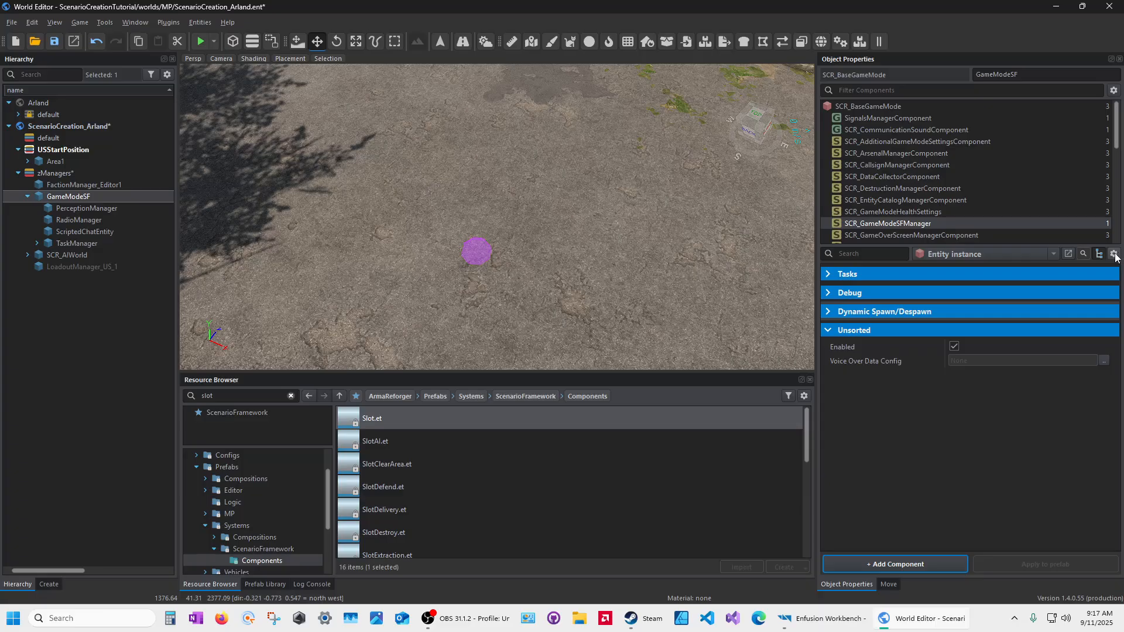
pyautogui.click(1114, 254)
pyautogui.click(1018, 289)
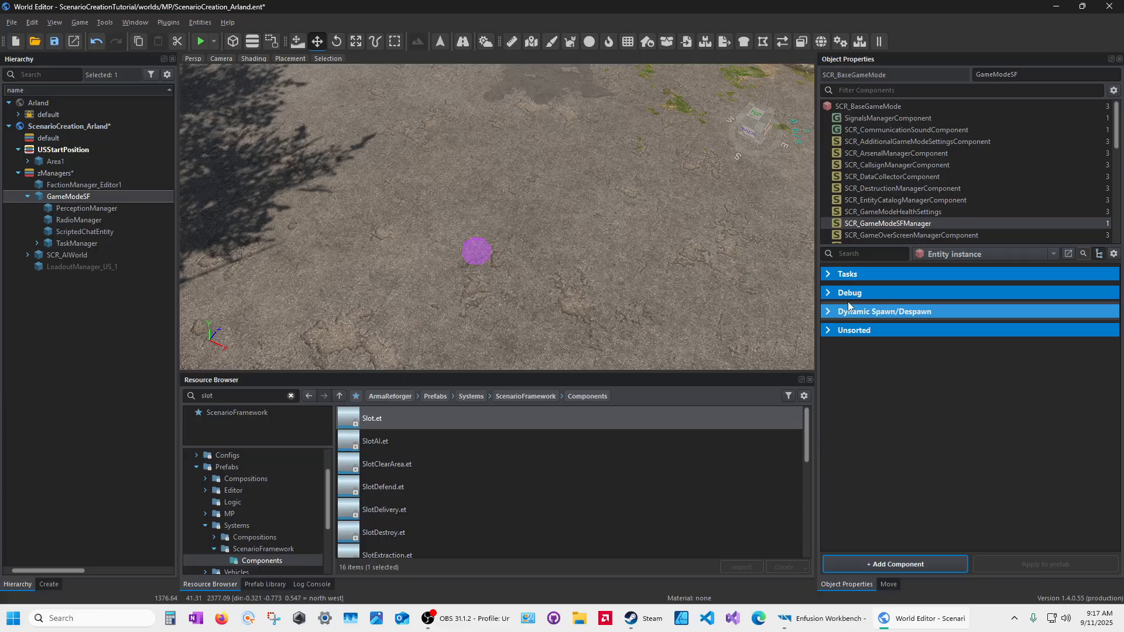
pyautogui.click(831, 275)
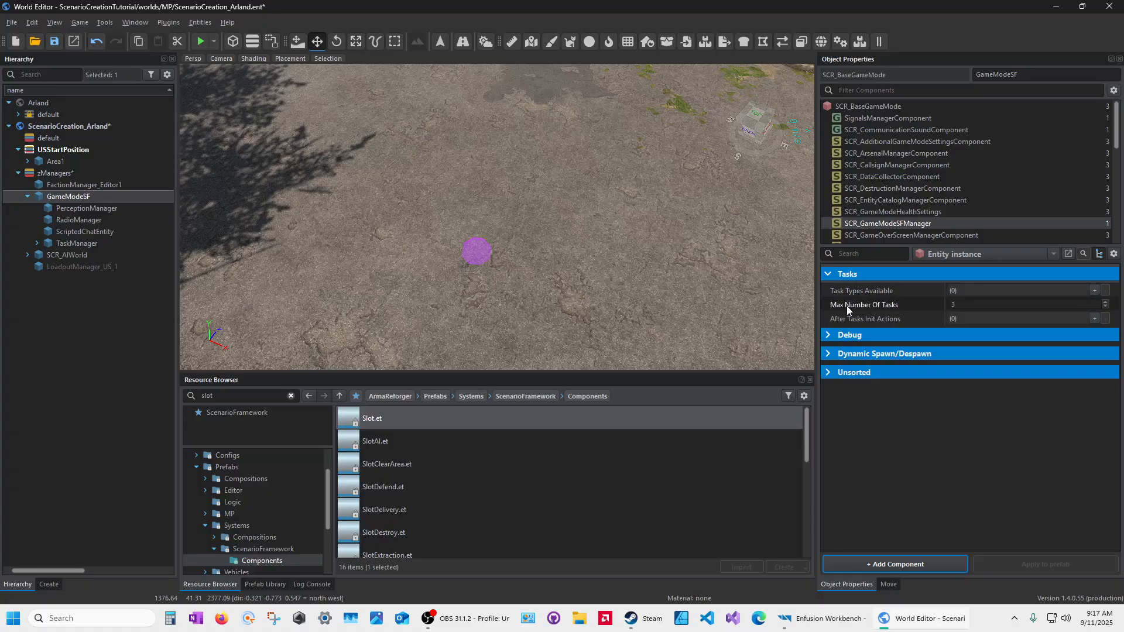
pyautogui.moveTo(973, 306); pyautogui.dragTo(933, 304)
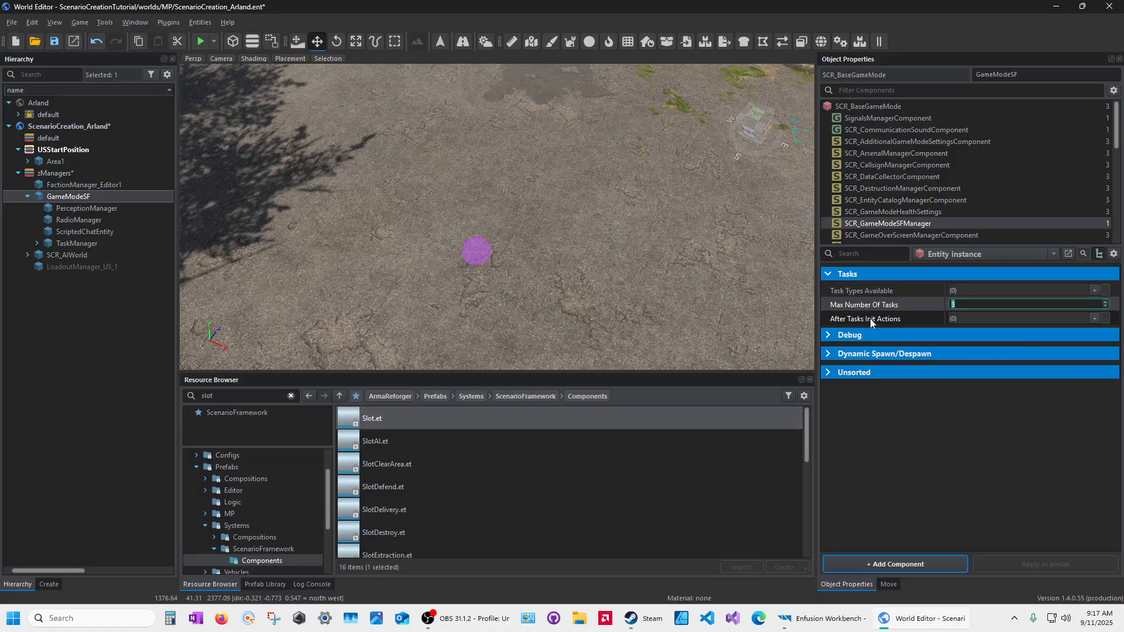
pyautogui.click(843, 337)
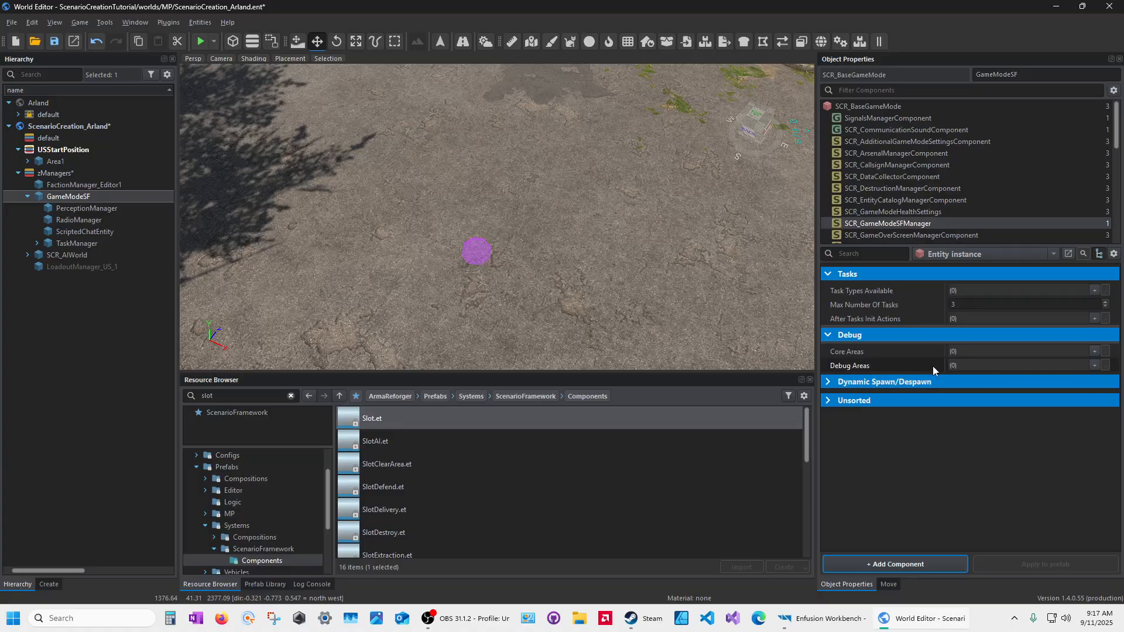
pyautogui.click(827, 336)
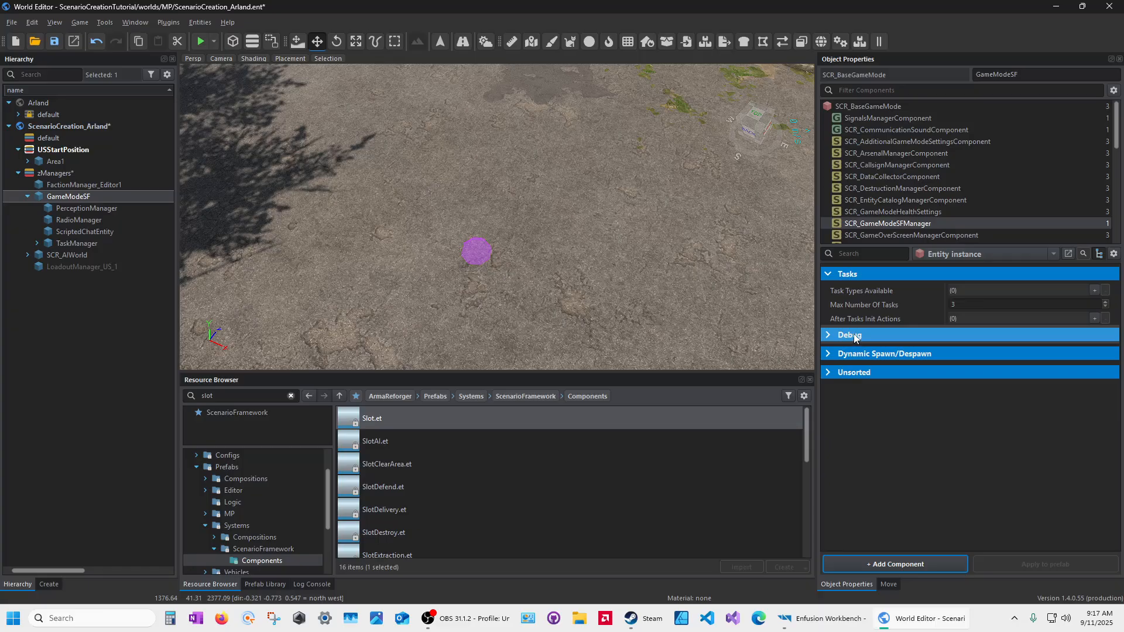
pyautogui.click(829, 354)
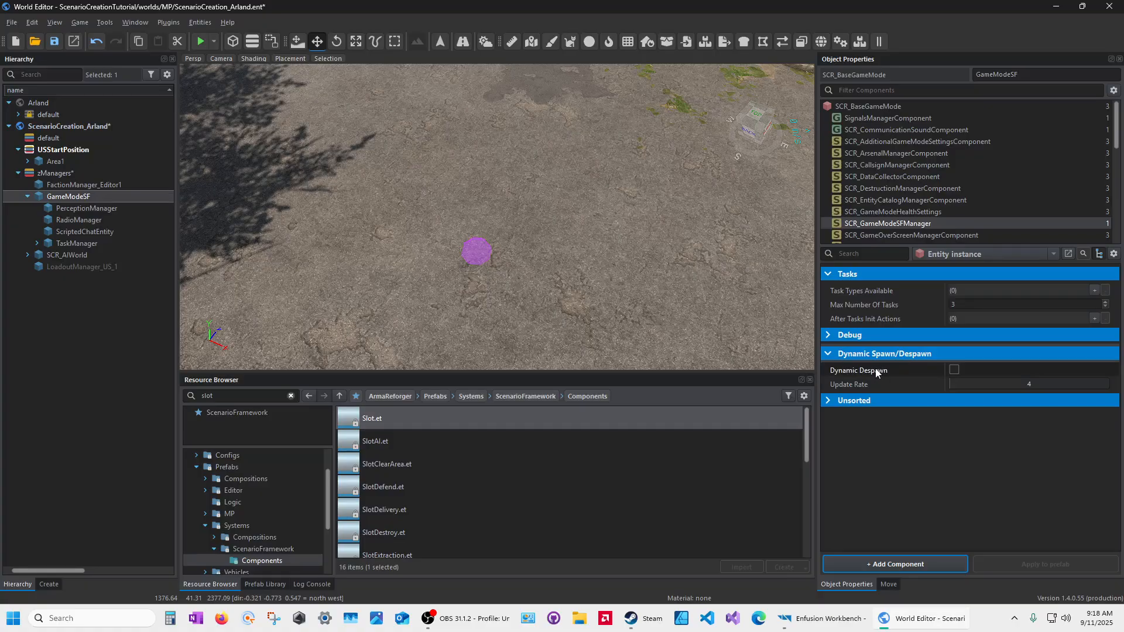
pyautogui.moveTo(877, 372)
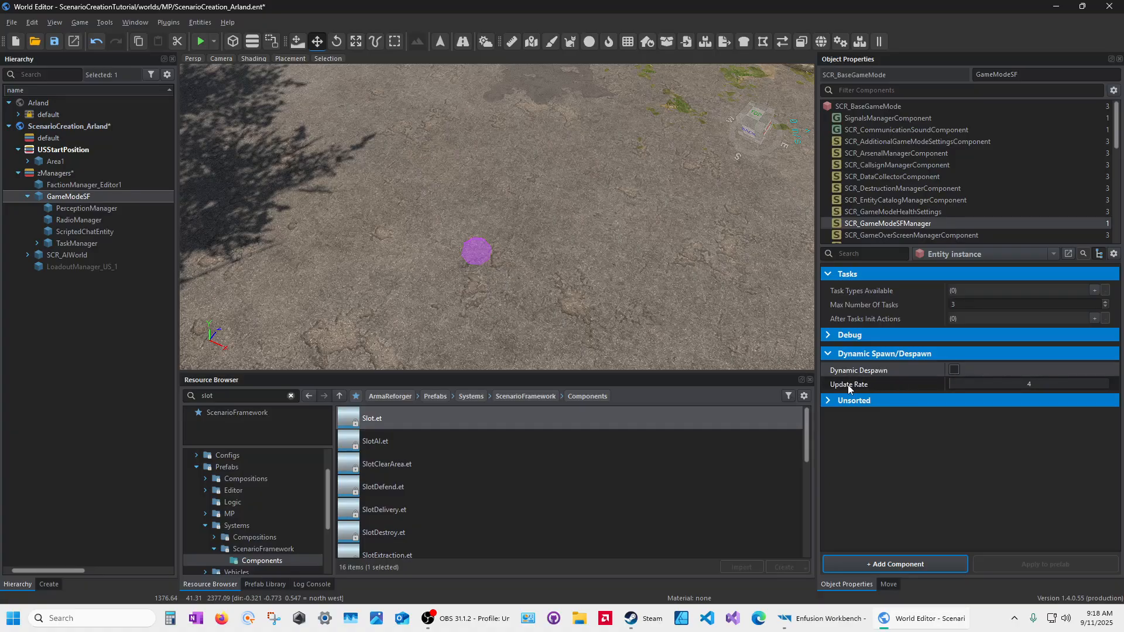
# Try out other Update Rate values for Dynamic Spawn/Despawn and set the rate back to 4
pyautogui.click(1016, 383)
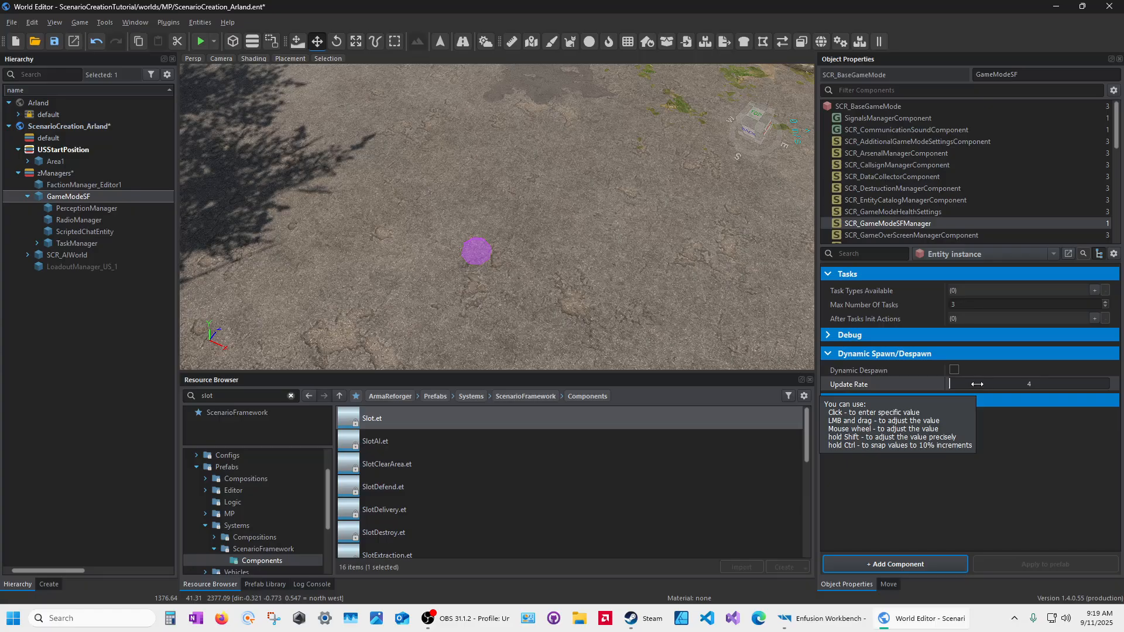
pyautogui.scroll(-2, 978, 384)
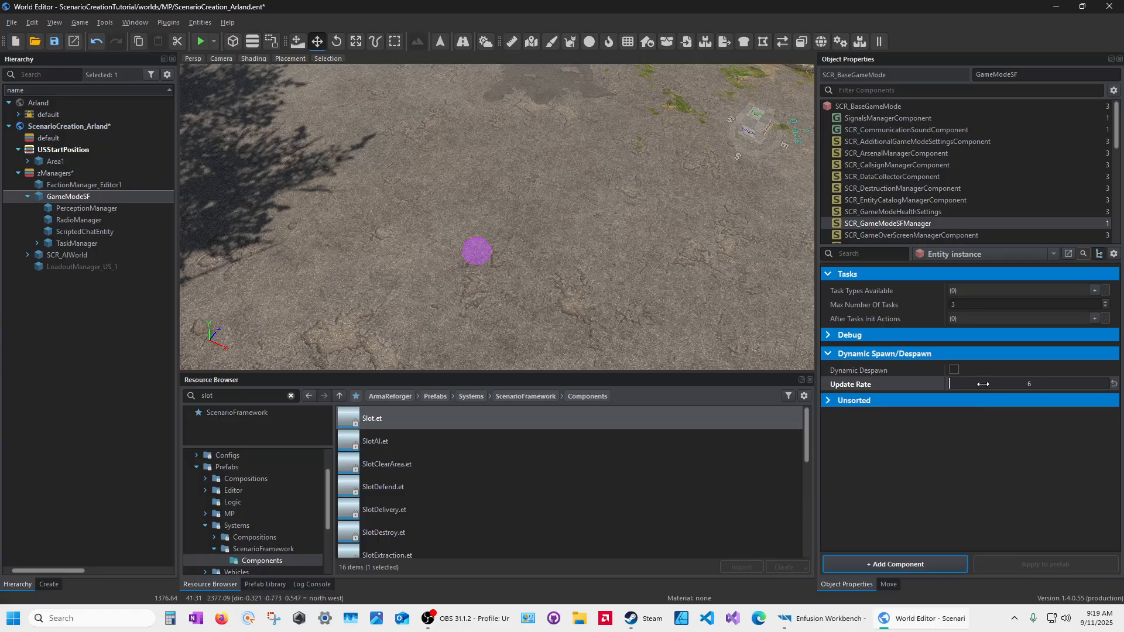
pyautogui.moveTo(976, 387); pyautogui.dragTo(983, 386)
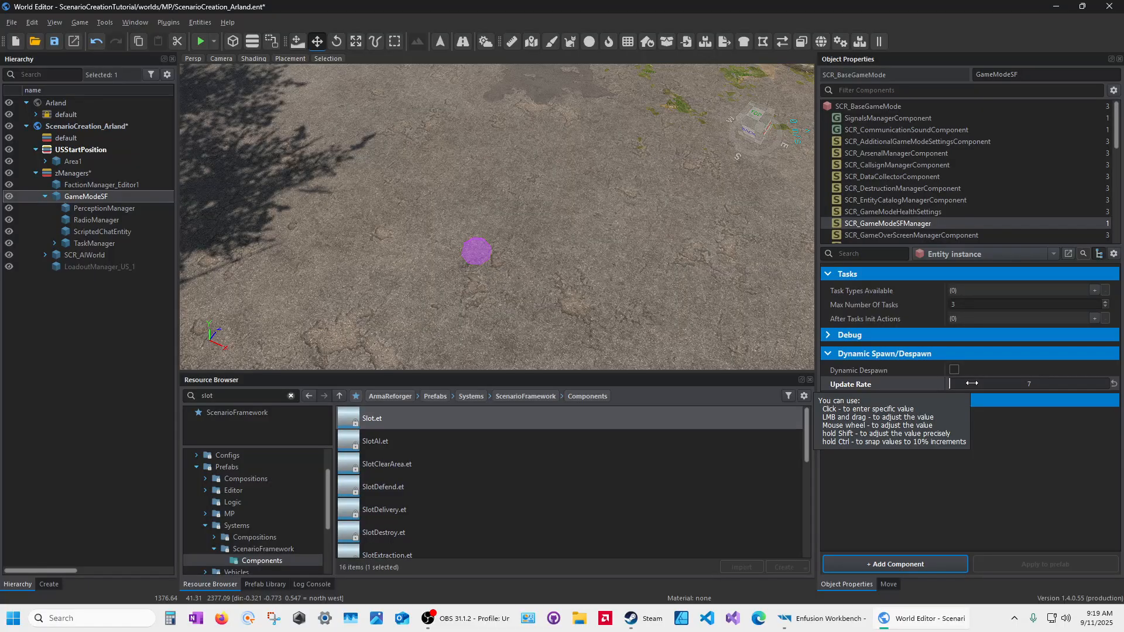
pyautogui.moveTo(972, 383)
pyautogui.mouseDown()
pyautogui.moveTo(1025, 386)
pyautogui.moveTo(950, 385)
pyautogui.moveTo(1048, 384)
pyautogui.moveTo(959, 385)
pyautogui.mouseUp()
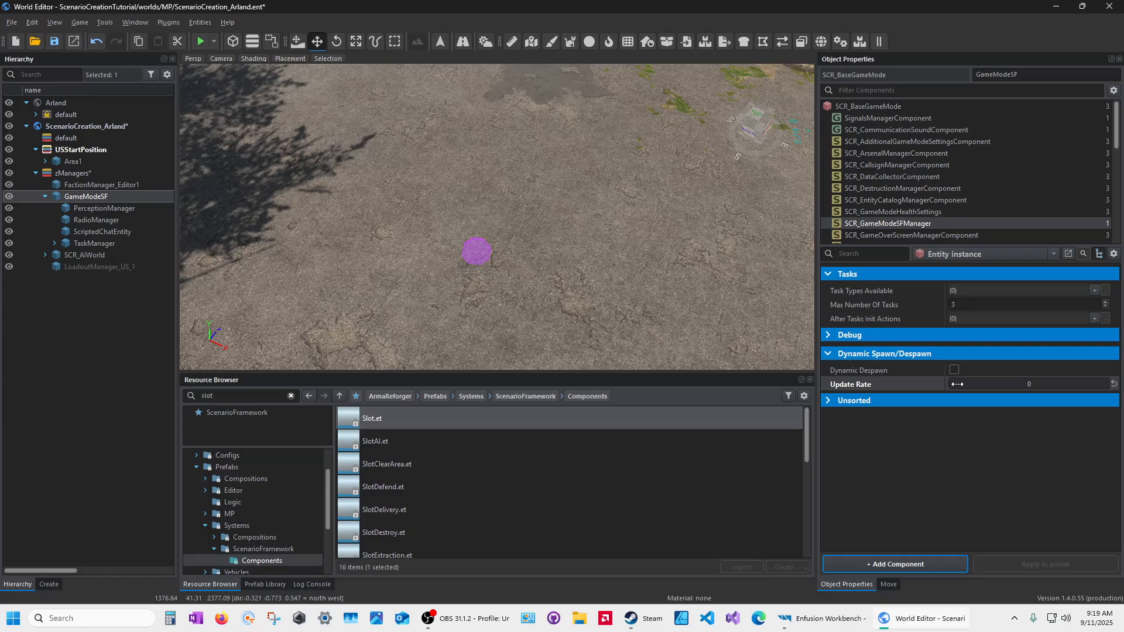
pyautogui.click(961, 384)
pyautogui.write('4')
pyautogui.press('Return')
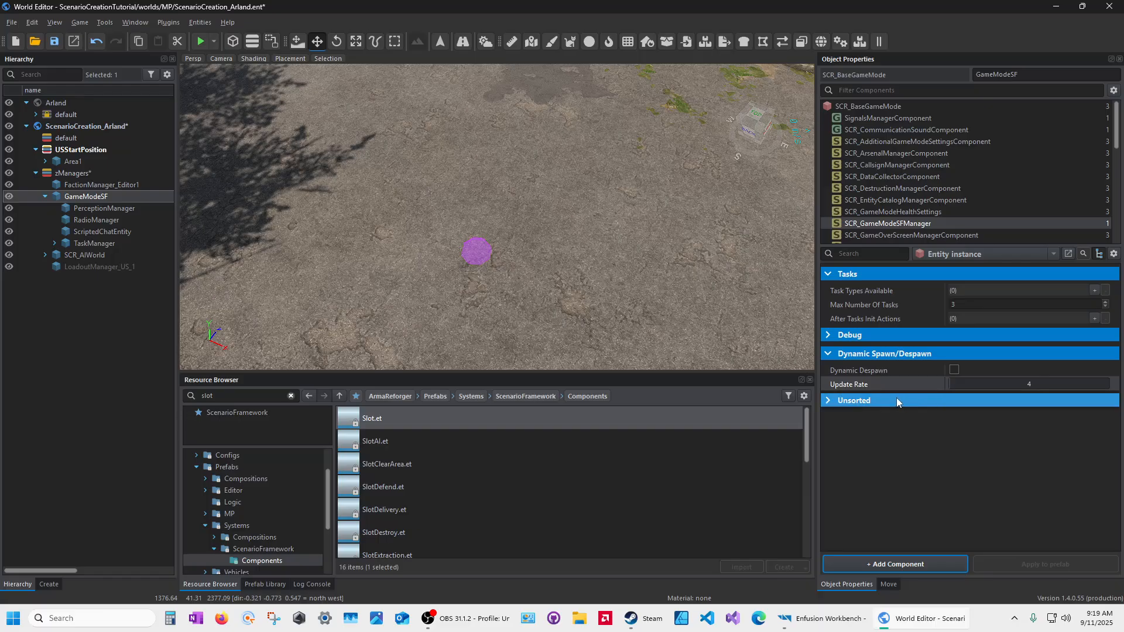
# Review the Enabled and Voice Over Data Config options among the unsorted settings of SCR_GameModeSFManager
pyautogui.click(829, 401)
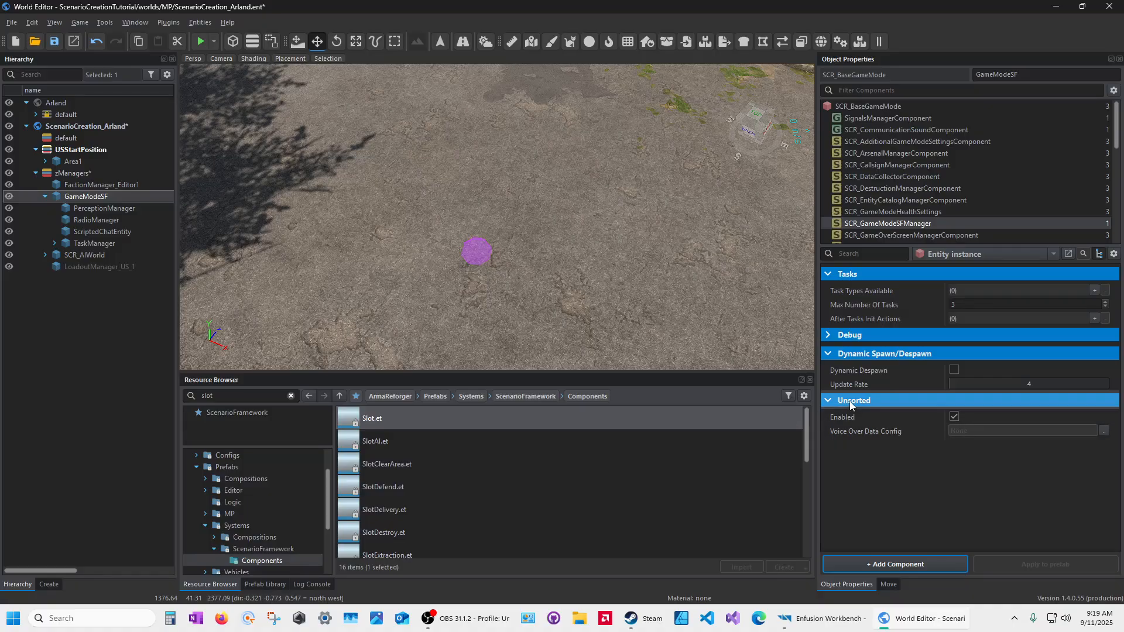
pyautogui.click(855, 354)
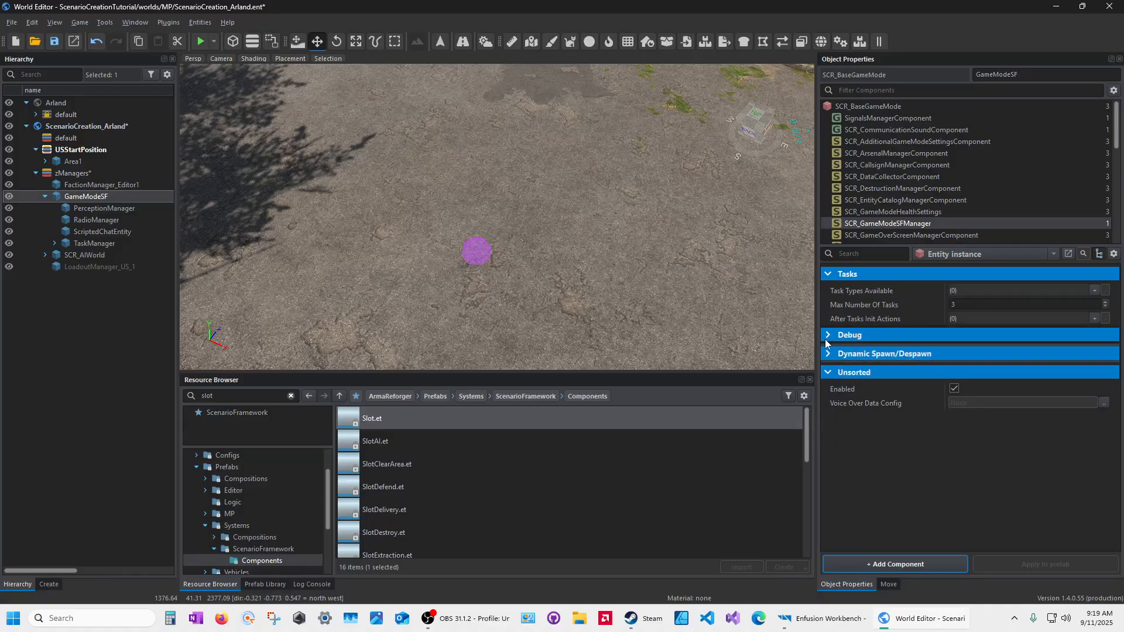
pyautogui.click(831, 274)
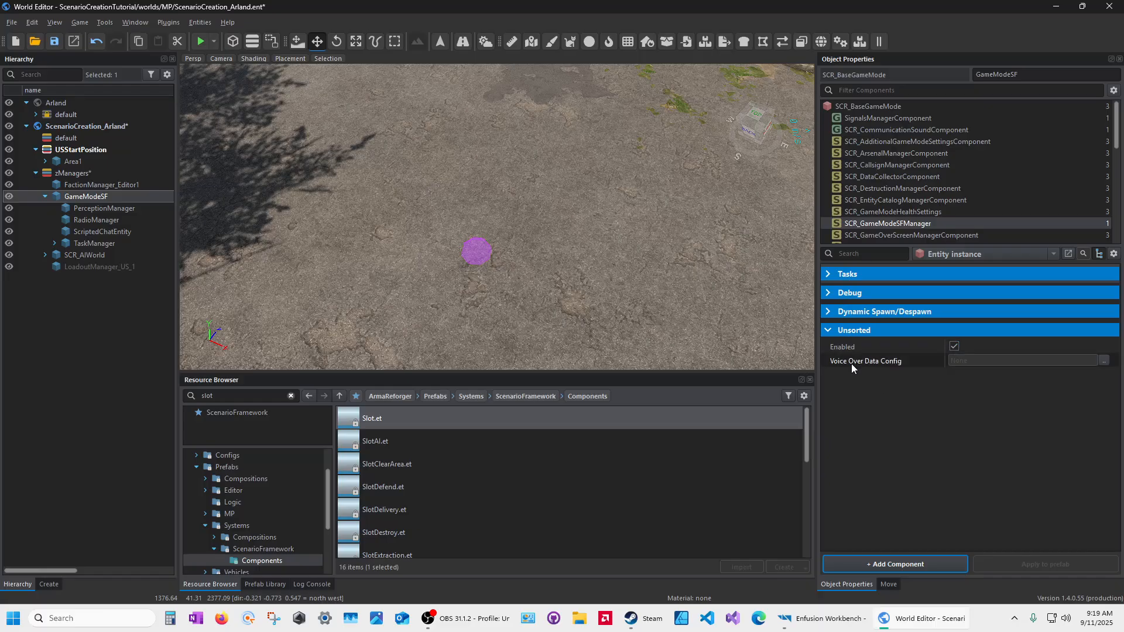
pyautogui.moveTo(851, 364)
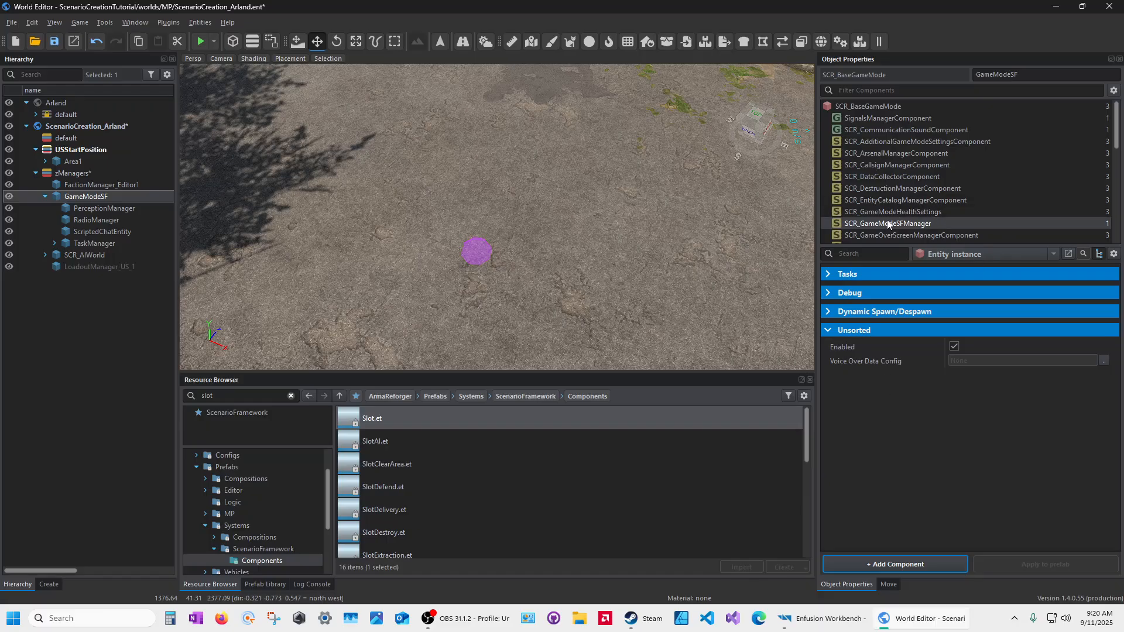
pyautogui.click(829, 280)
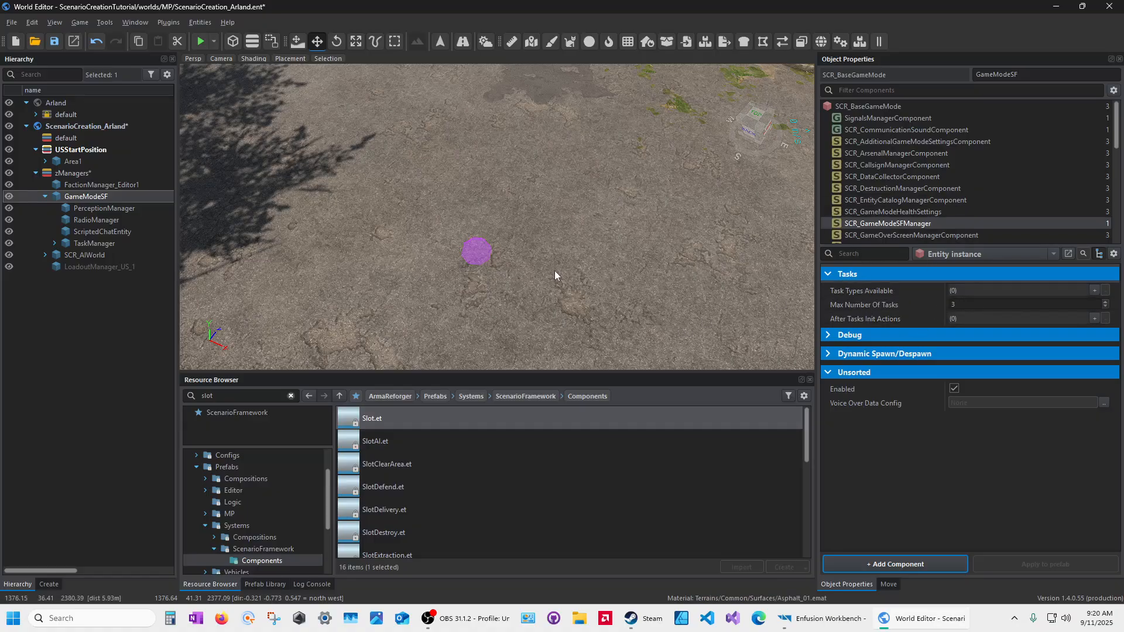
# Collapse GameModeSF and expand Area1 of the USStartPosition layer down to Slot1
pyautogui.click(45, 197)
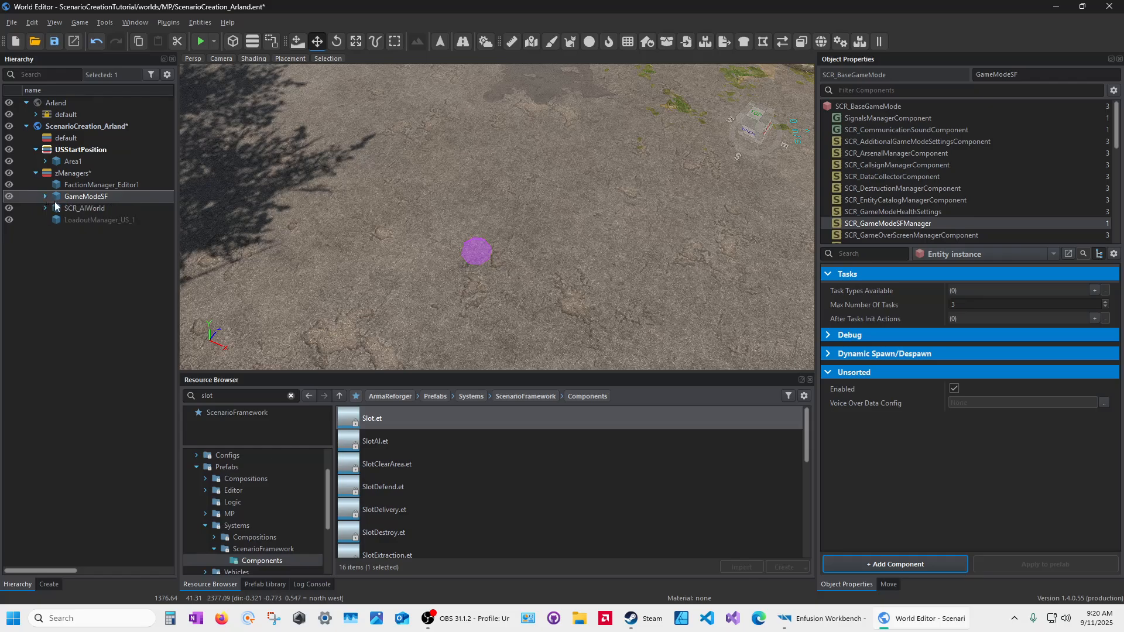
pyautogui.click(58, 163)
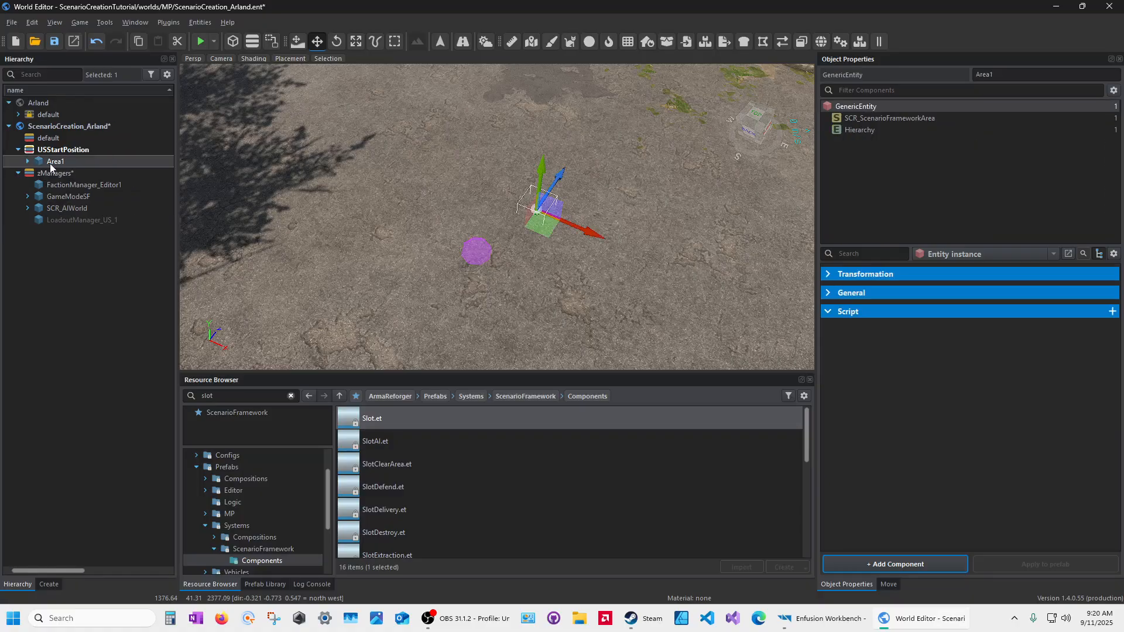
pyautogui.doubleClick(50, 163)
pyautogui.click(37, 174)
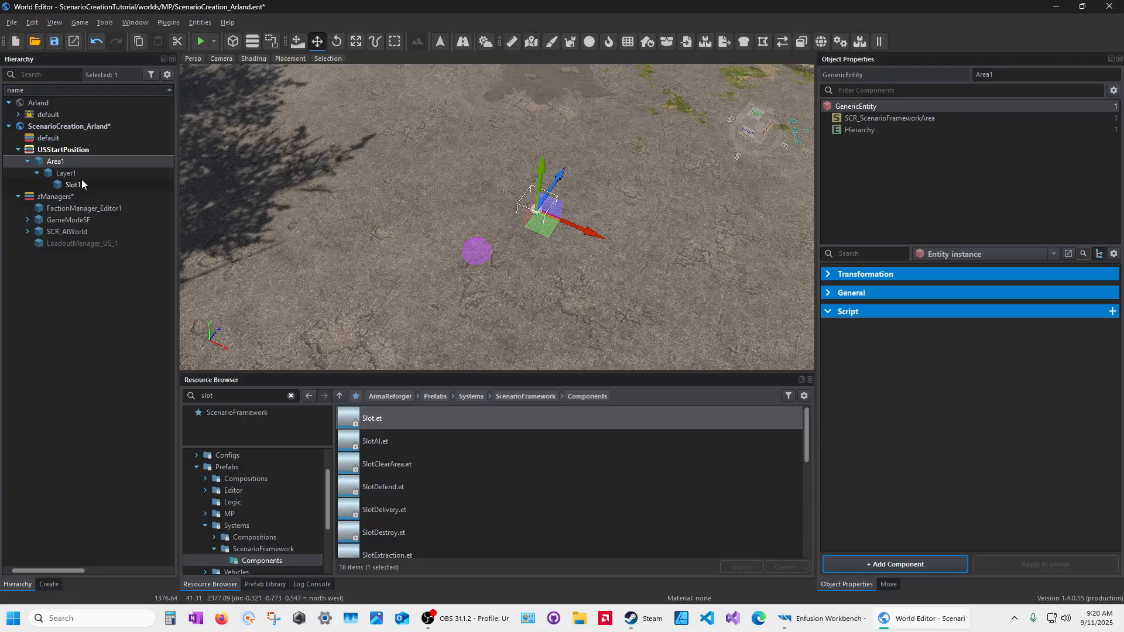
# Show the military base around Area1 from an aerial viewpoint and save the world
pyautogui.moveTo(430, 248); pyautogui.dragTo(612, 205, button='right')
pyautogui.press('s')
pyautogui.press('e')
pyautogui.press('s')
pyautogui.press('a')
pyautogui.press('d')
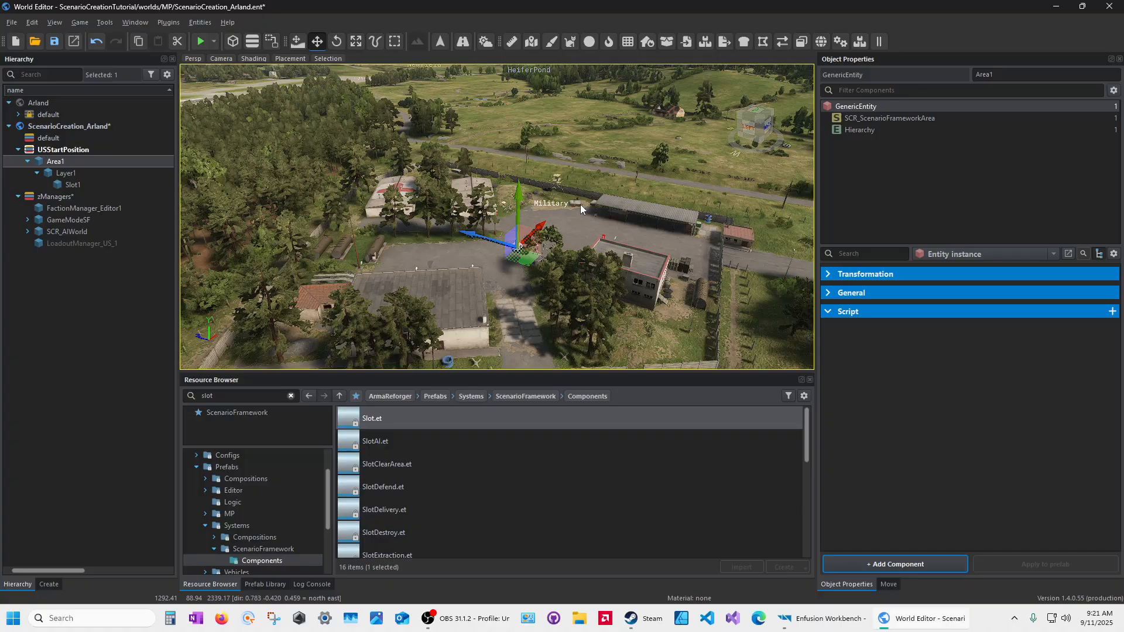
pyautogui.click(55, 41)
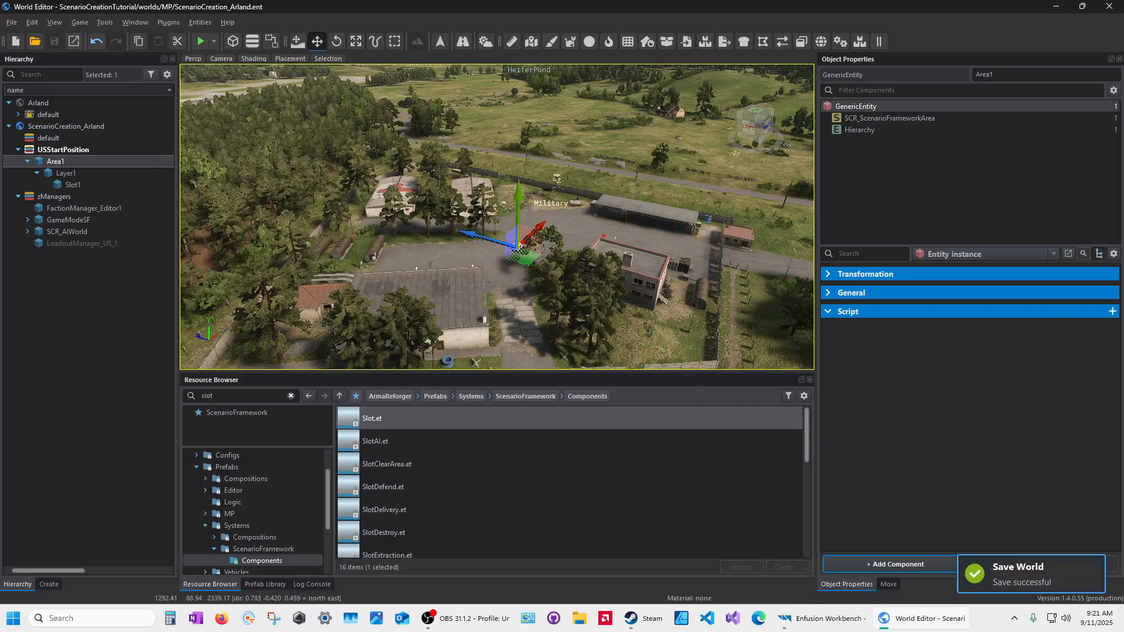